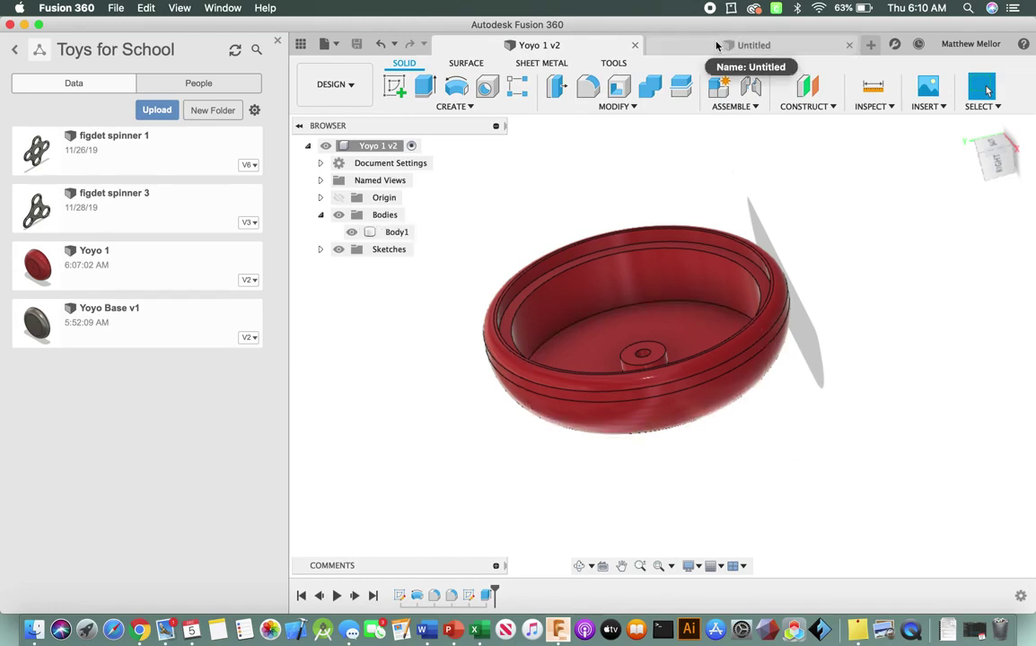
Select the yoyo body, clear the selection, then pick its inner rim edge
{"action": "left_click", "coordinate": [505, 307]}
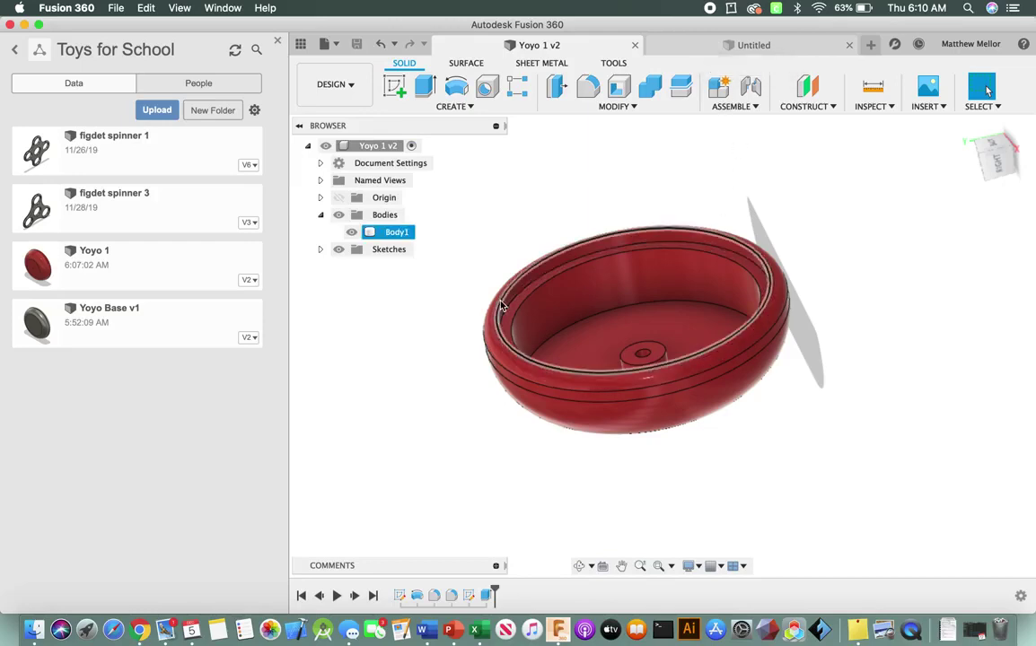
{"action": "left_click", "coordinate": [832, 280]}
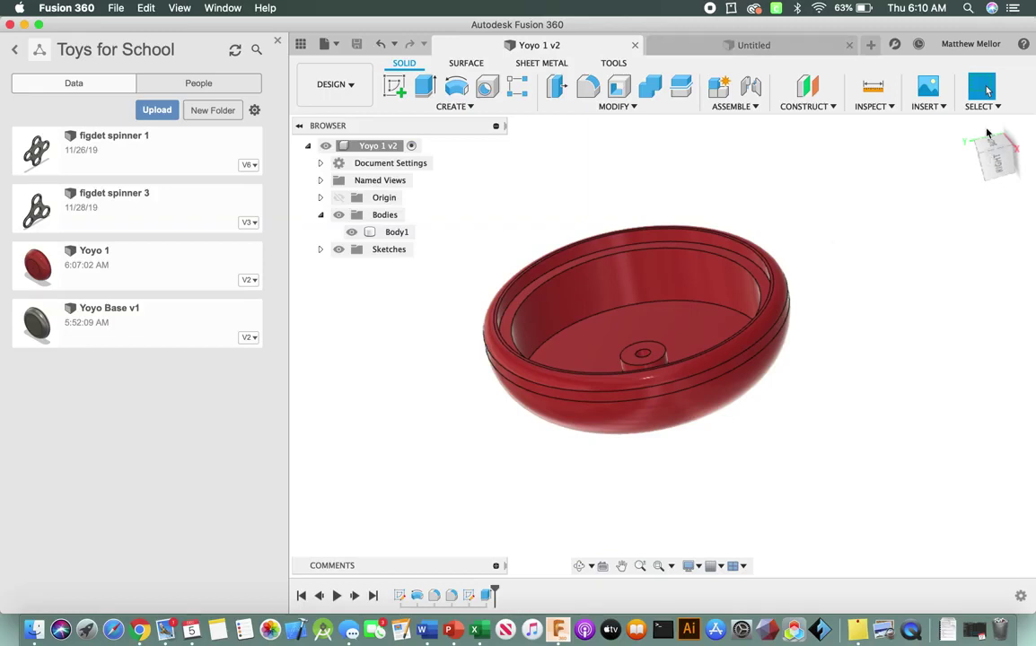
{"action": "left_click", "coordinate": [632, 372]}
In the Untitled design, sketch a 2-point rectangle from the origin on the XY plane
{"action": "left_click", "coordinate": [775, 42]}
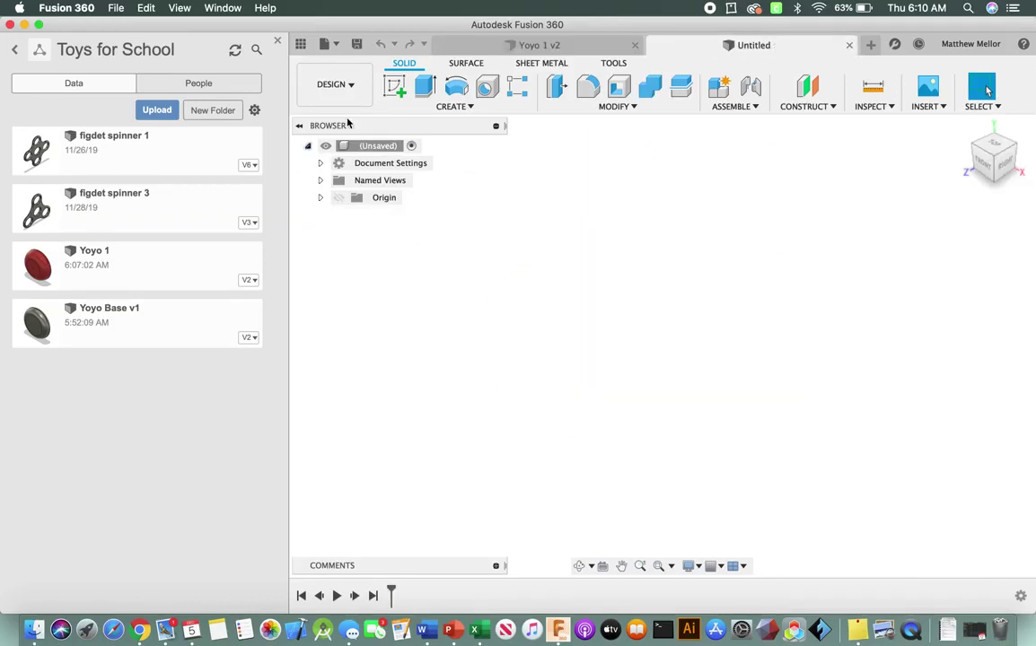
{"action": "left_click", "coordinate": [395, 86]}
{"action": "left_click", "coordinate": [670, 386]}
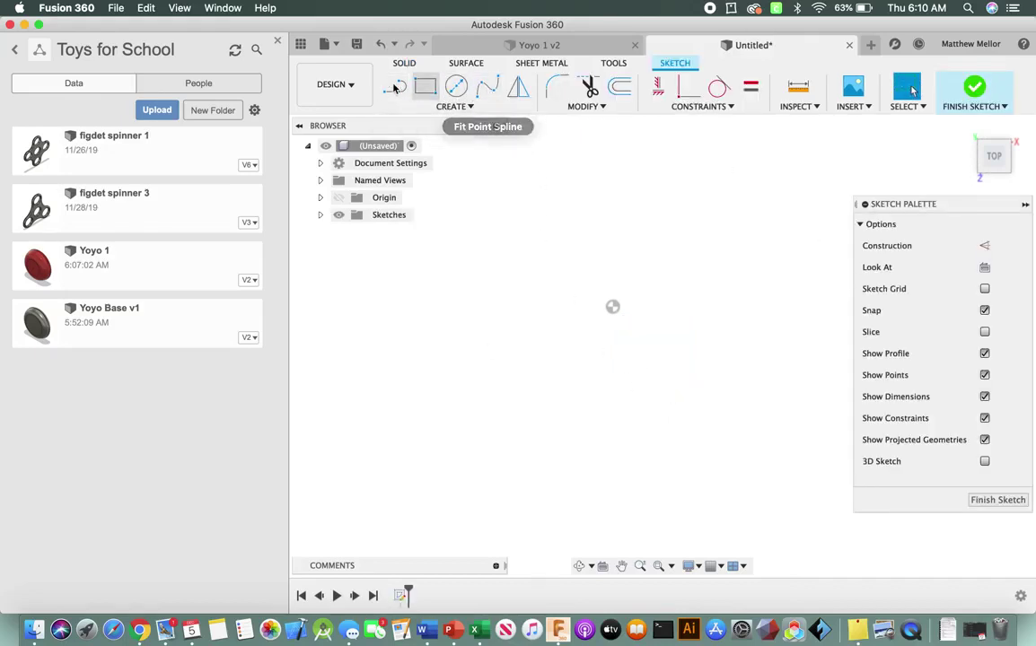
{"action": "left_click", "coordinate": [425, 86]}
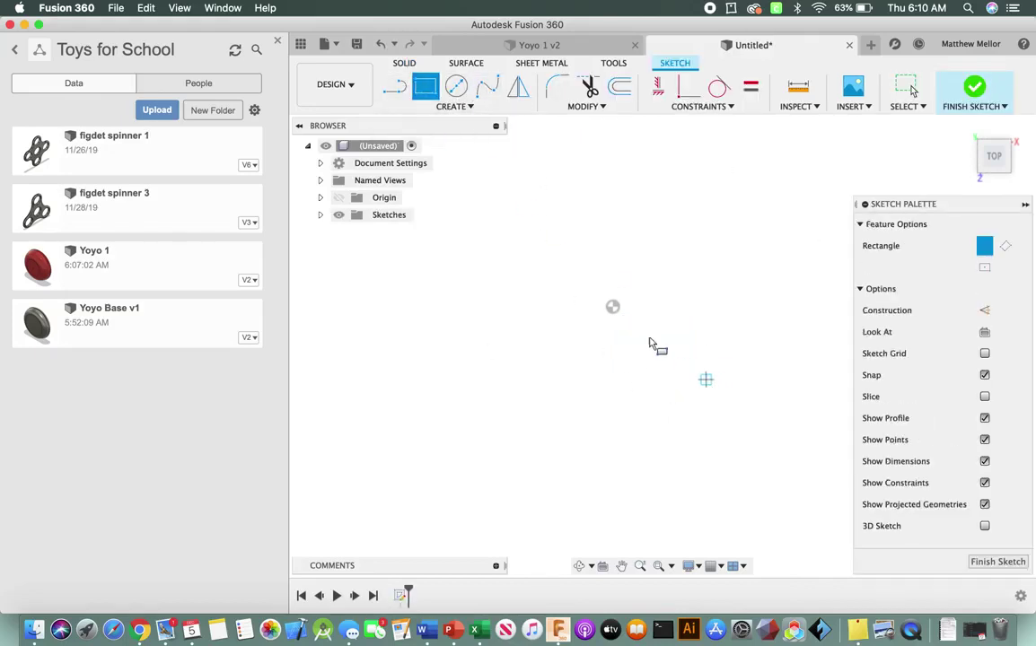
{"action": "left_click", "coordinate": [612, 306]}
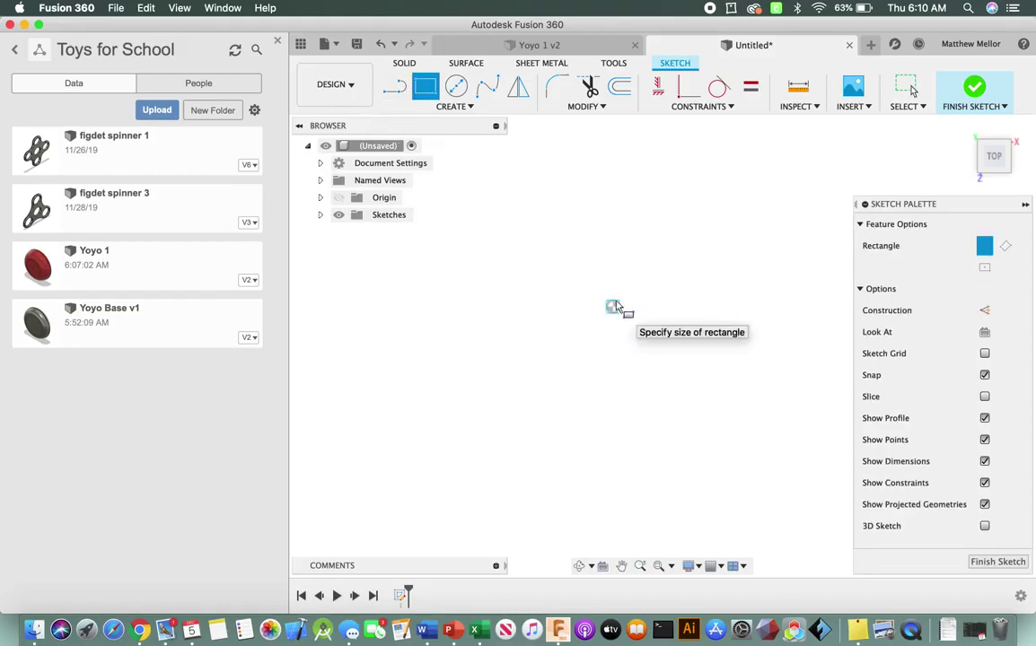
{"action": "left_click", "coordinate": [766, 194]}
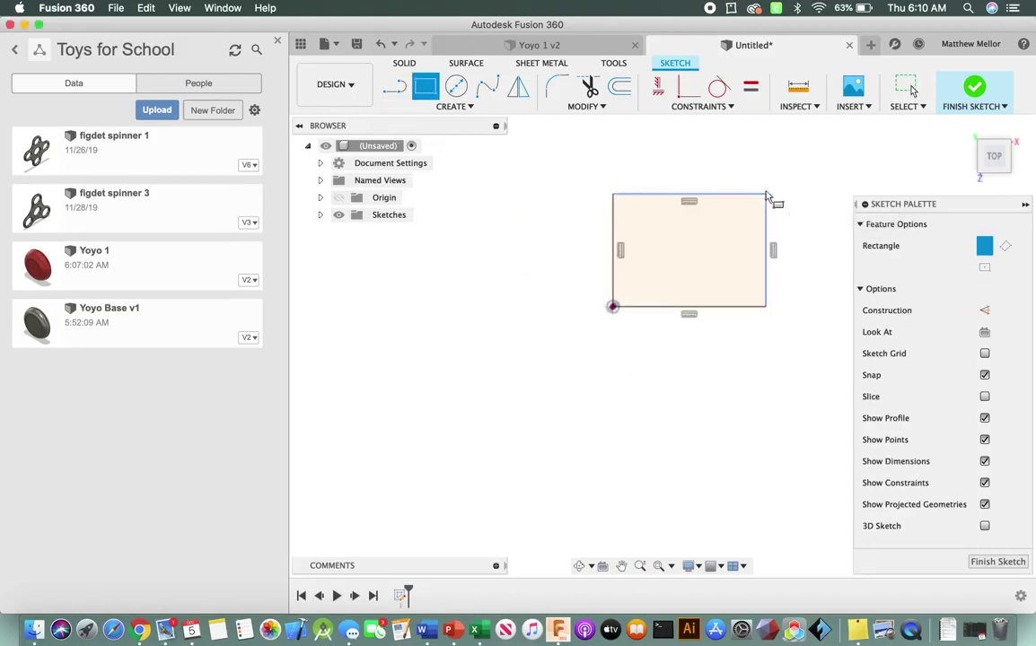
{"action": "key", "text": "Escape"}
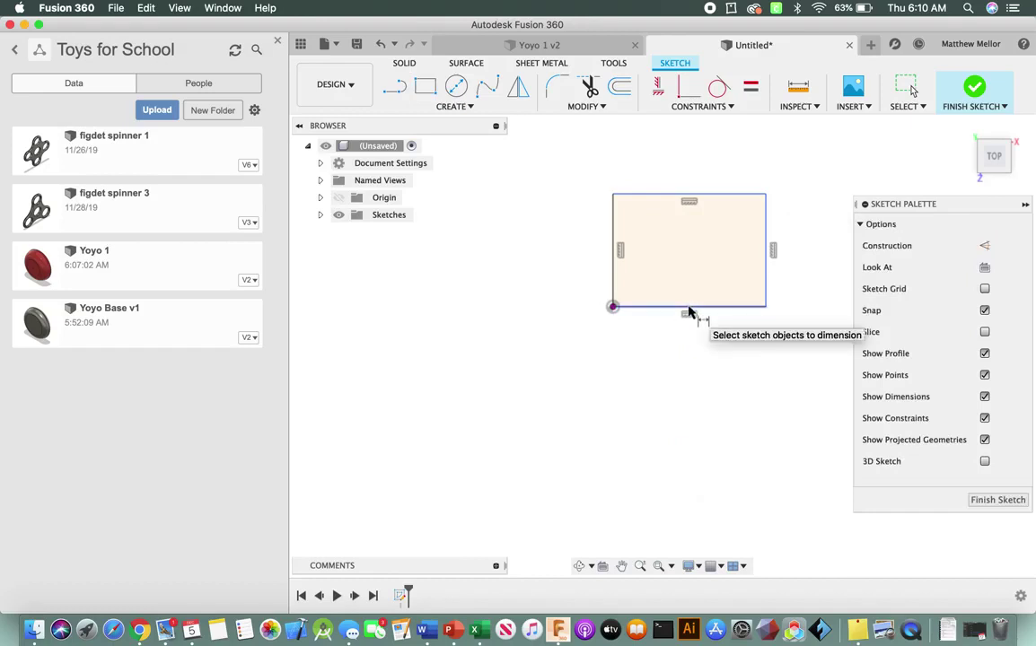
{"action": "left_click", "coordinate": [689, 307]}
Dimension the rectangle's bottom edge to 1.25 in wide
{"action": "left_click", "coordinate": [698, 359]}
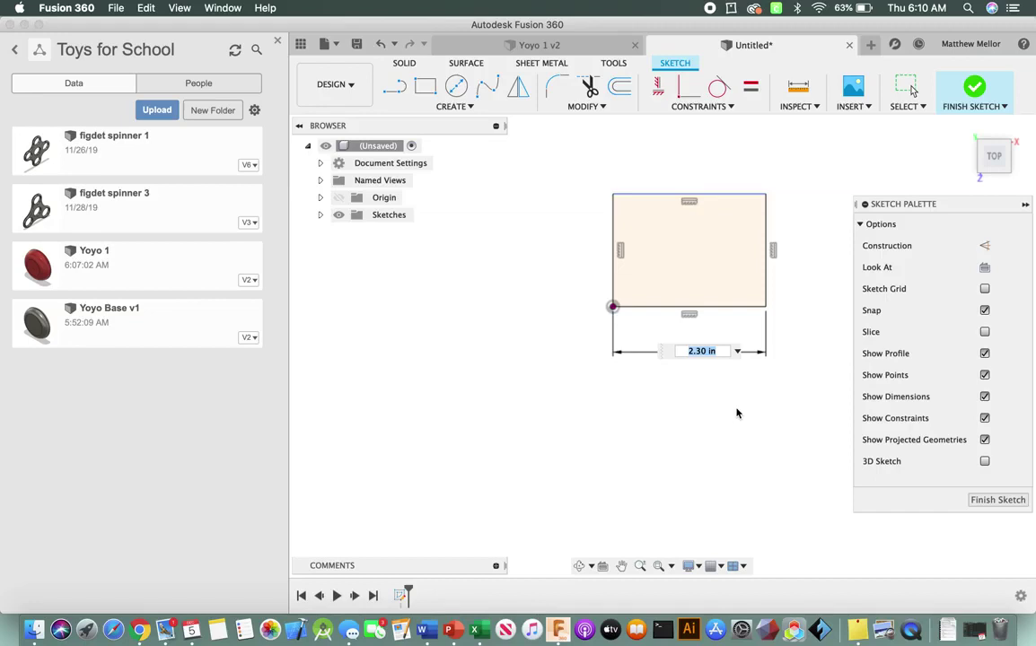
{"action": "type", "text": "1.25\""}
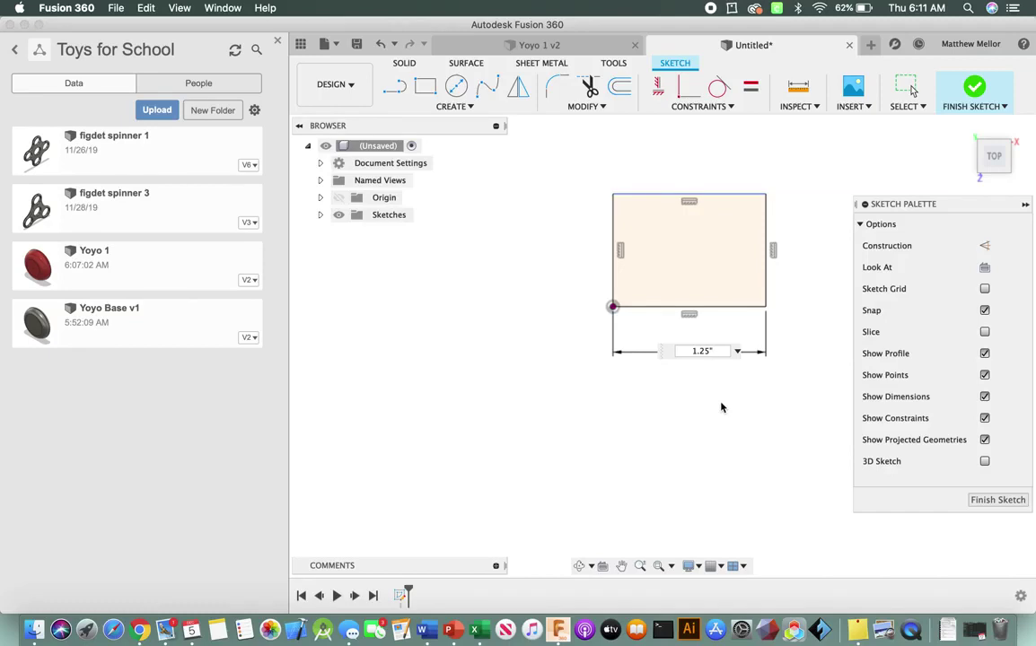
{"action": "key", "text": "Tab"}
{"action": "key", "text": "Return"}
Dimension the rectangle's right edge to 0.75 in tall
{"action": "key", "text": "d"}
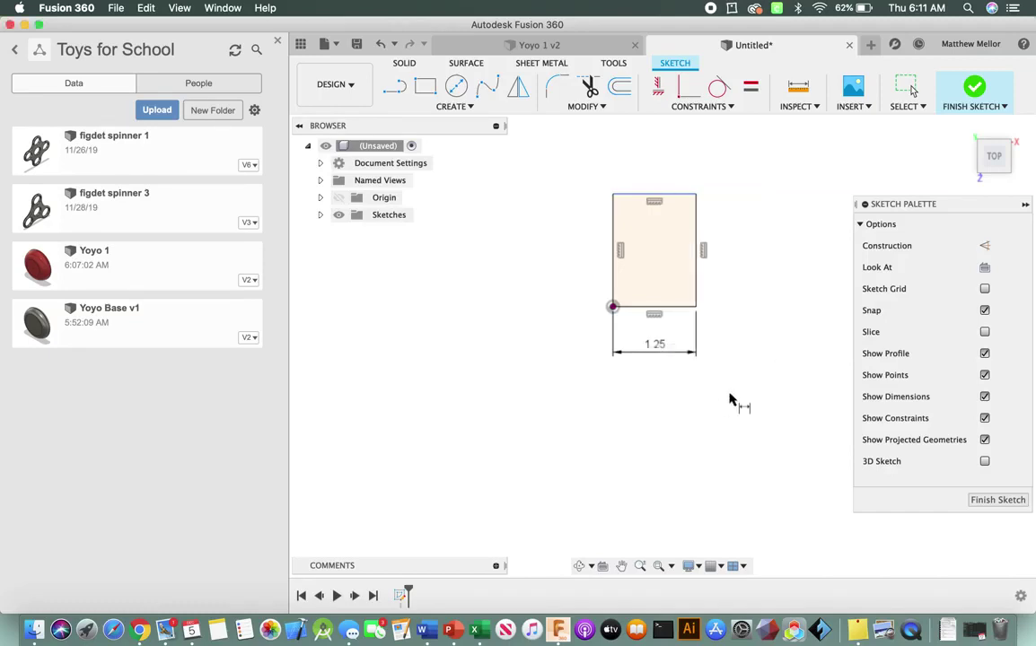
{"action": "left_click", "coordinate": [694, 265]}
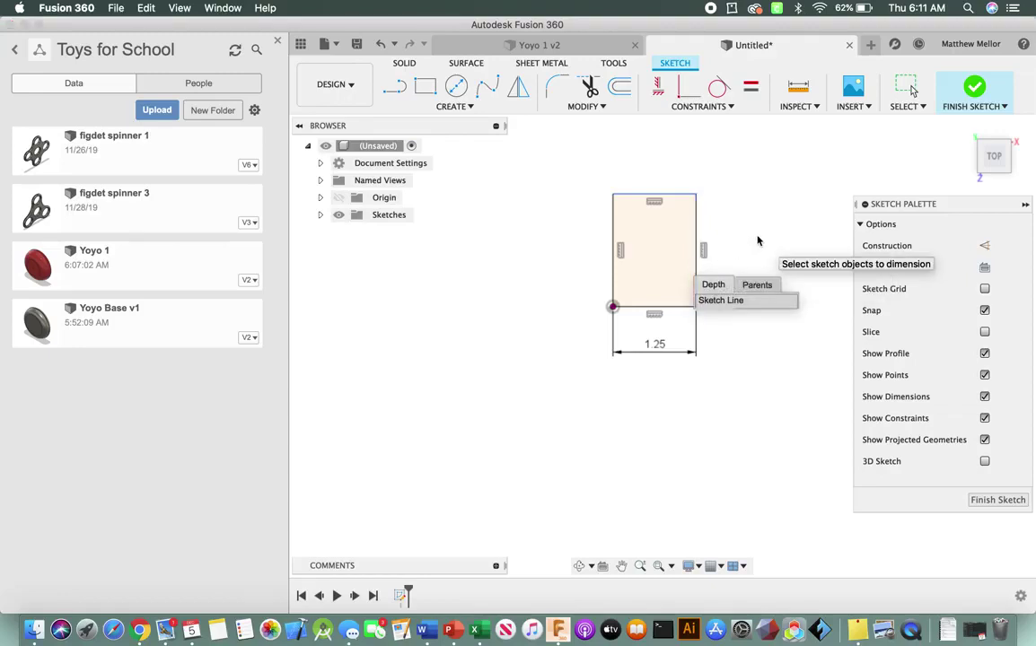
{"action": "left_click", "coordinate": [802, 236]}
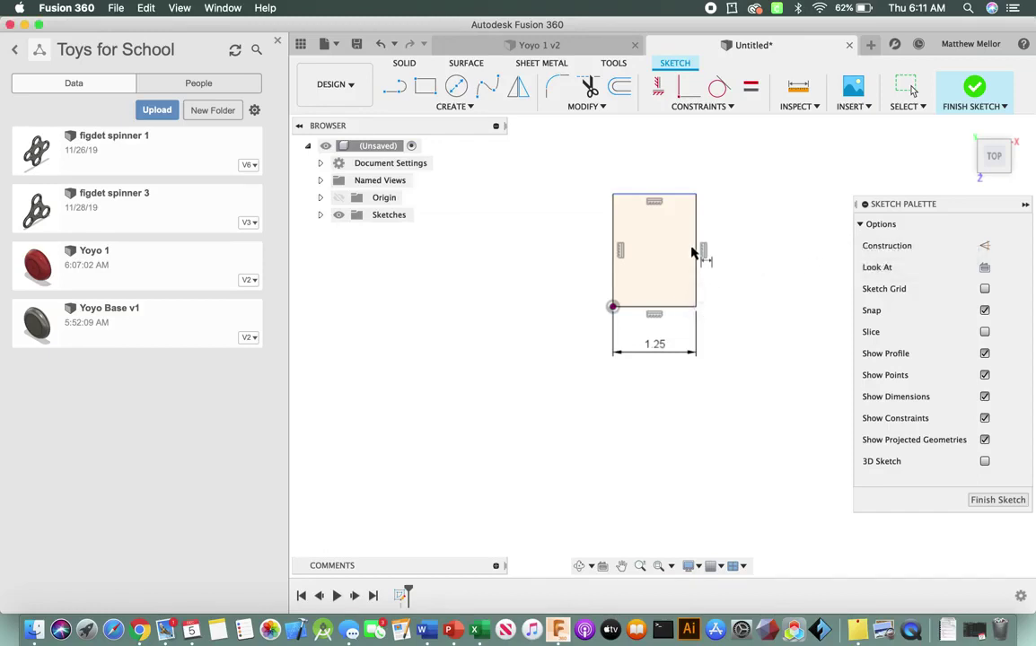
{"action": "left_click", "coordinate": [698, 255]}
{"action": "left_click", "coordinate": [739, 255]}
{"action": "type", "text": "0"}
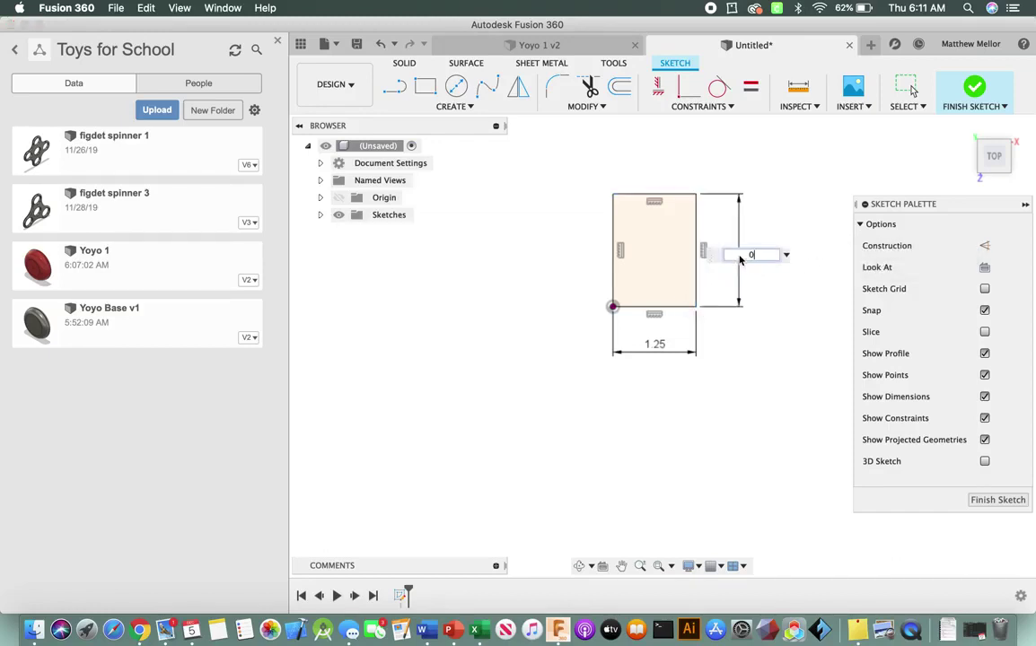
{"action": "type", "text": ".75"}
{"action": "key", "text": "Return"}
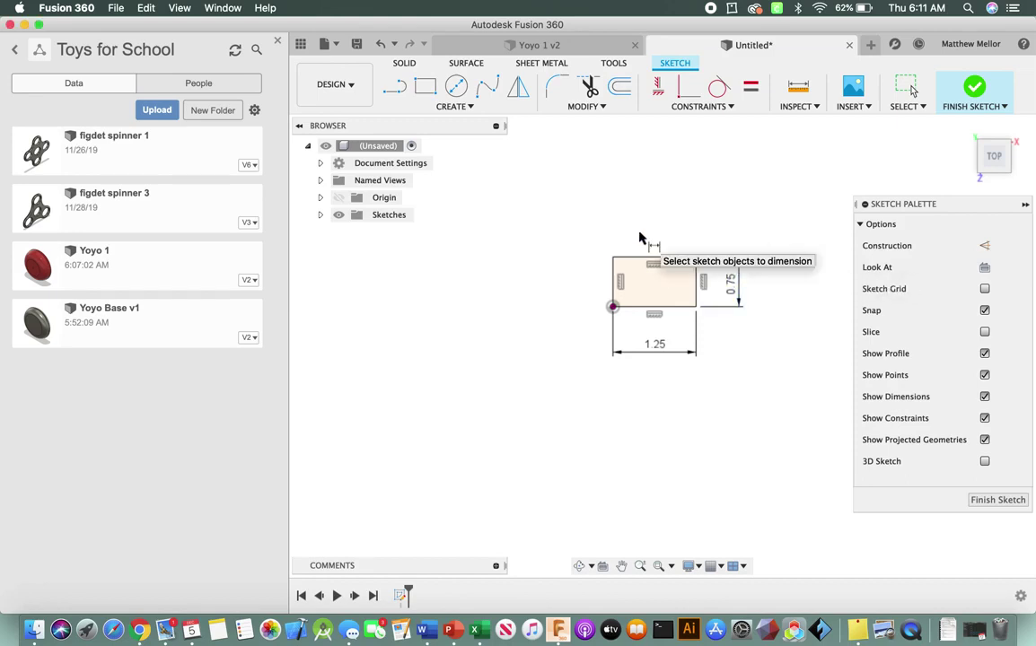
{"action": "scroll", "coordinate": [685, 274], "scroll_direction": "up", "scroll_amount": 3}
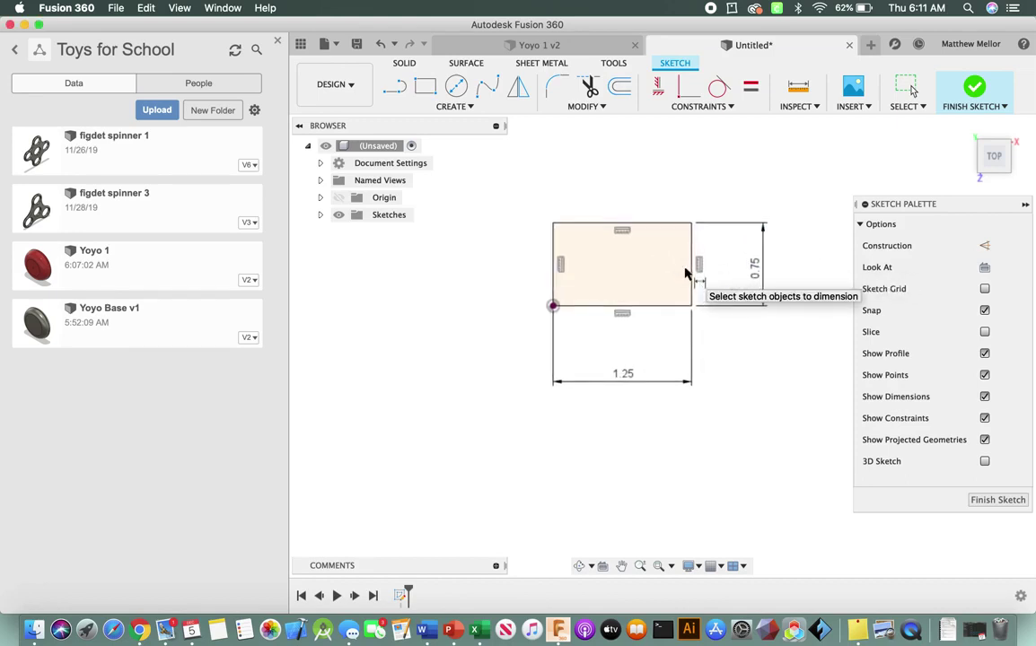
{"action": "scroll", "coordinate": [685, 274], "scroll_direction": "up", "scroll_amount": 3}
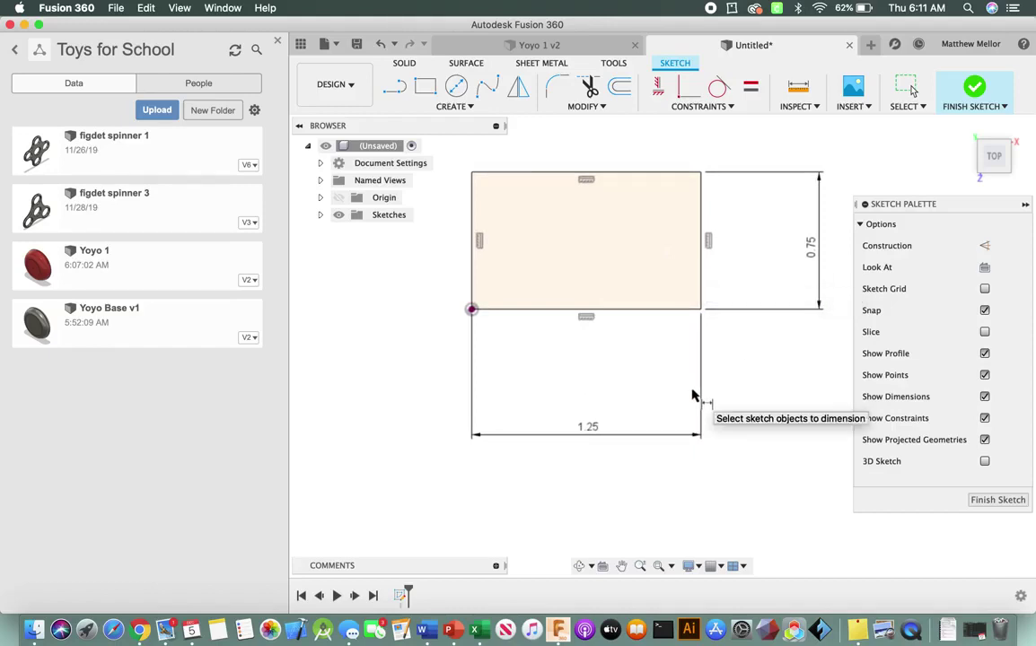
{"action": "left_click", "coordinate": [393, 86]}
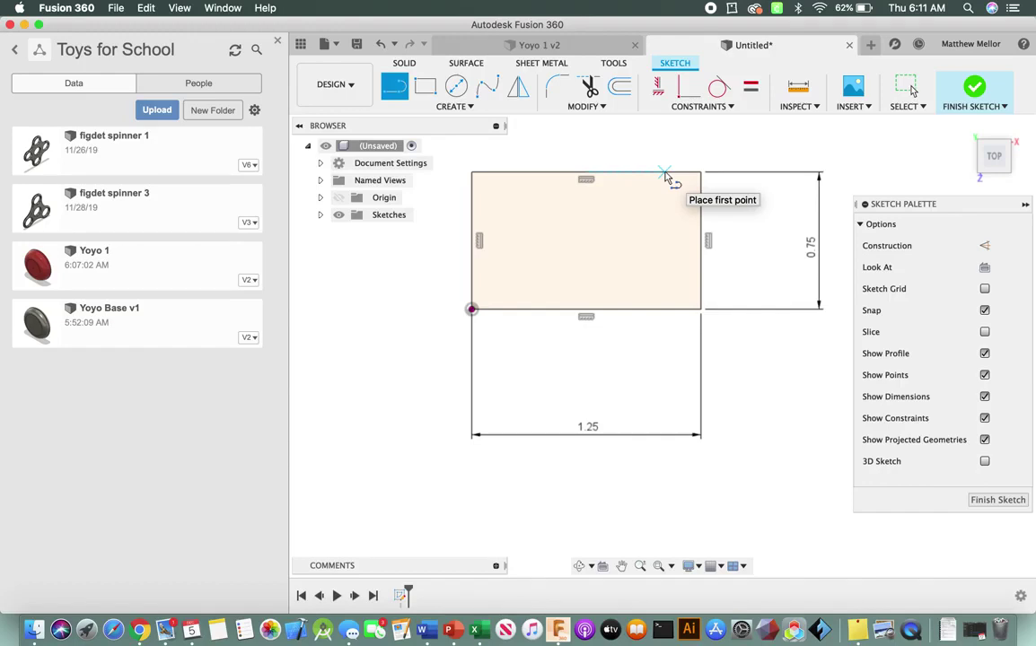
Draw a vertical line through the rectangle and dimension it 0.125 in from the right edge
{"action": "left_click", "coordinate": [665, 173]}
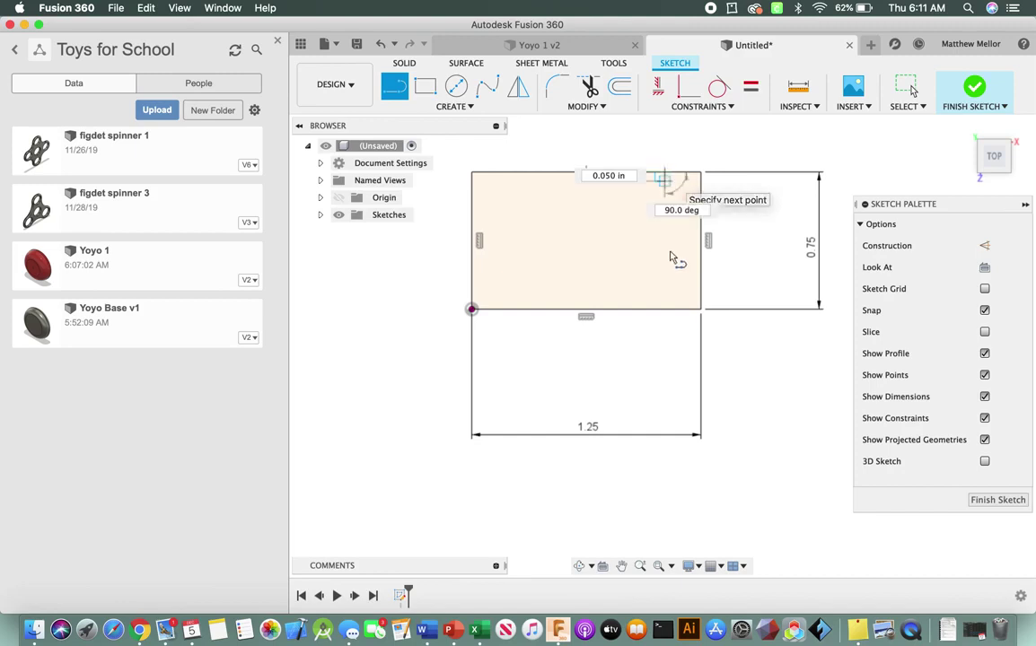
{"action": "double_click", "coordinate": [665, 311]}
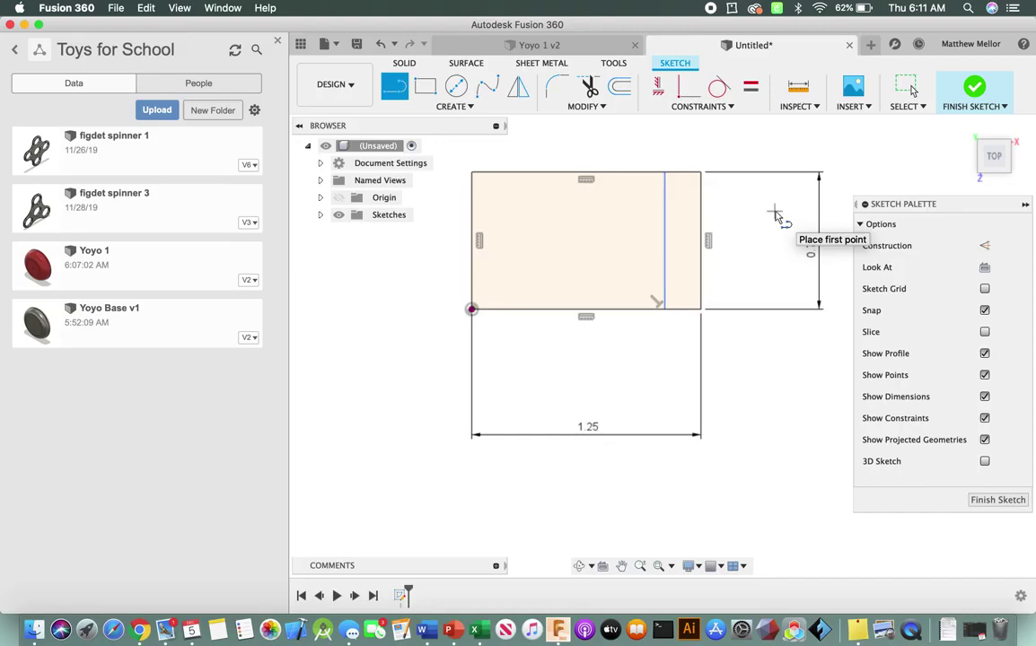
{"action": "key", "text": "Escape"}
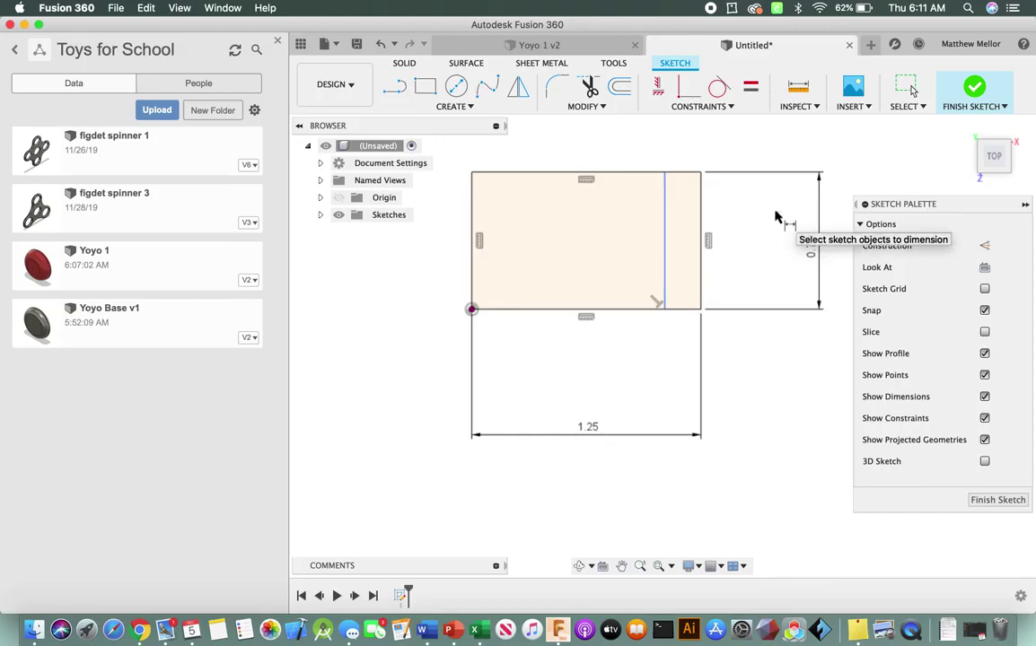
{"action": "left_click", "coordinate": [666, 207]}
{"action": "left_click", "coordinate": [702, 210]}
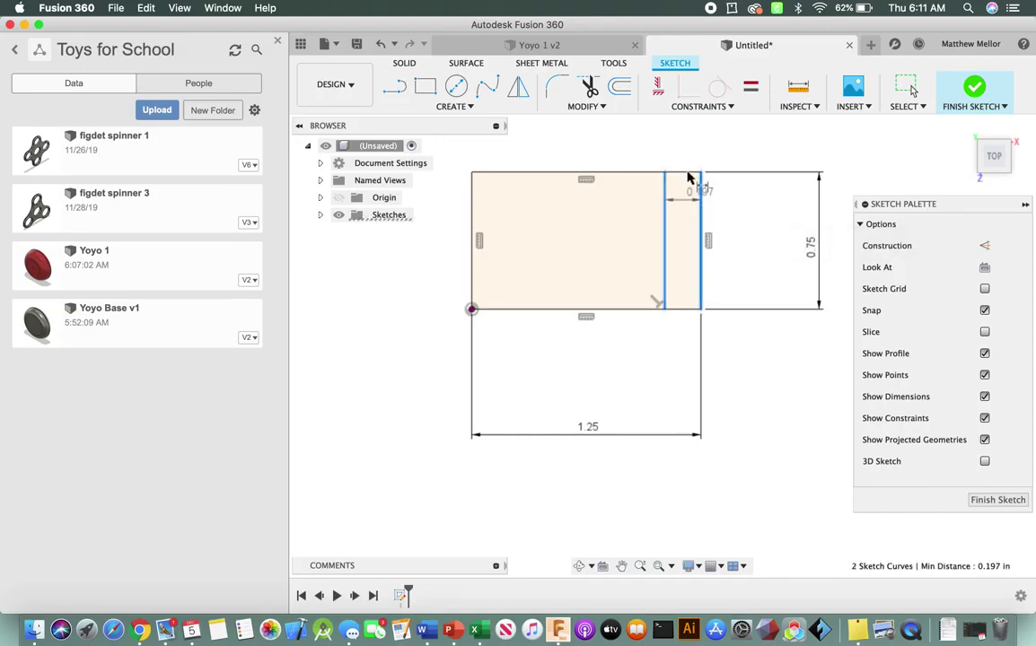
{"action": "left_click", "coordinate": [688, 167]}
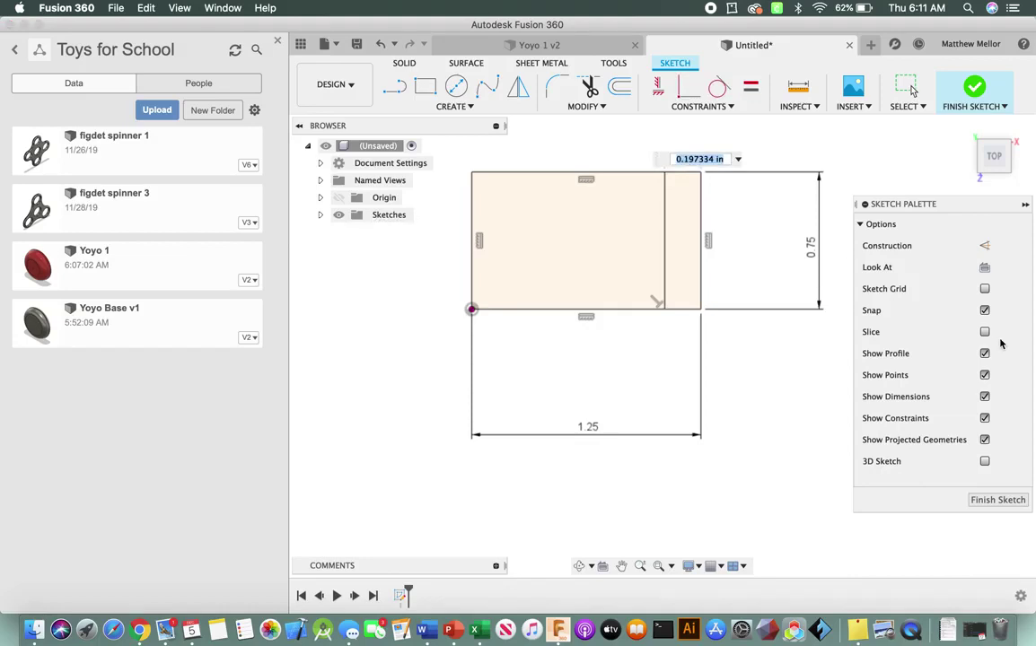
{"action": "type", "text": "0.125"}
{"action": "key", "text": "Return"}
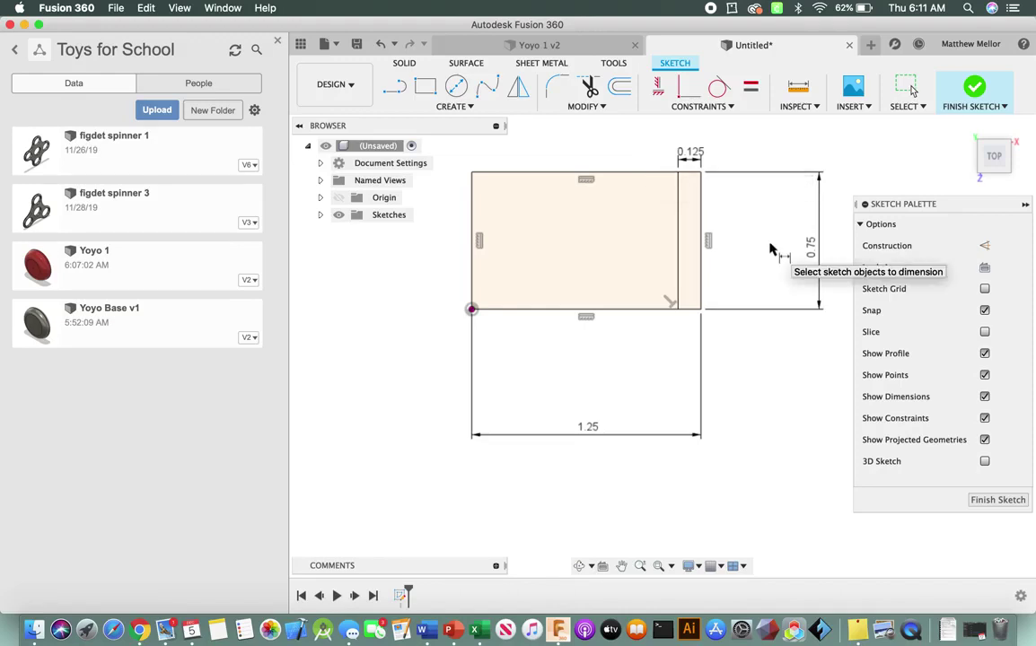
{"action": "left_click", "coordinate": [391, 90]}
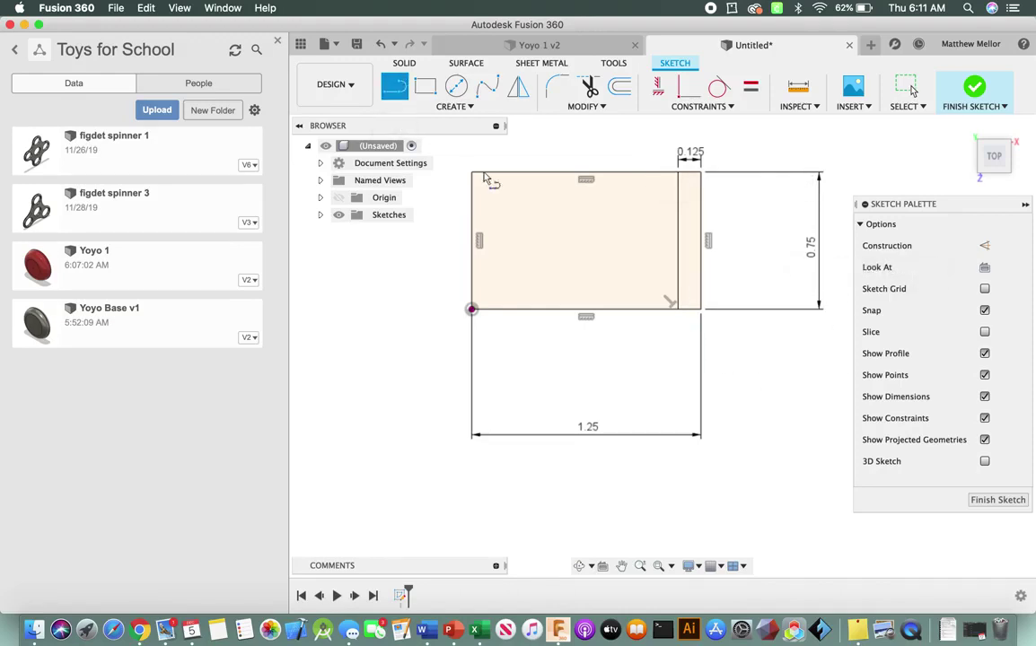
Draw a horizontal line across the rectangle, dimensioned 0.125 in above the bottom edge
{"action": "left_click", "coordinate": [701, 280]}
{"action": "left_click", "coordinate": [473, 279]}
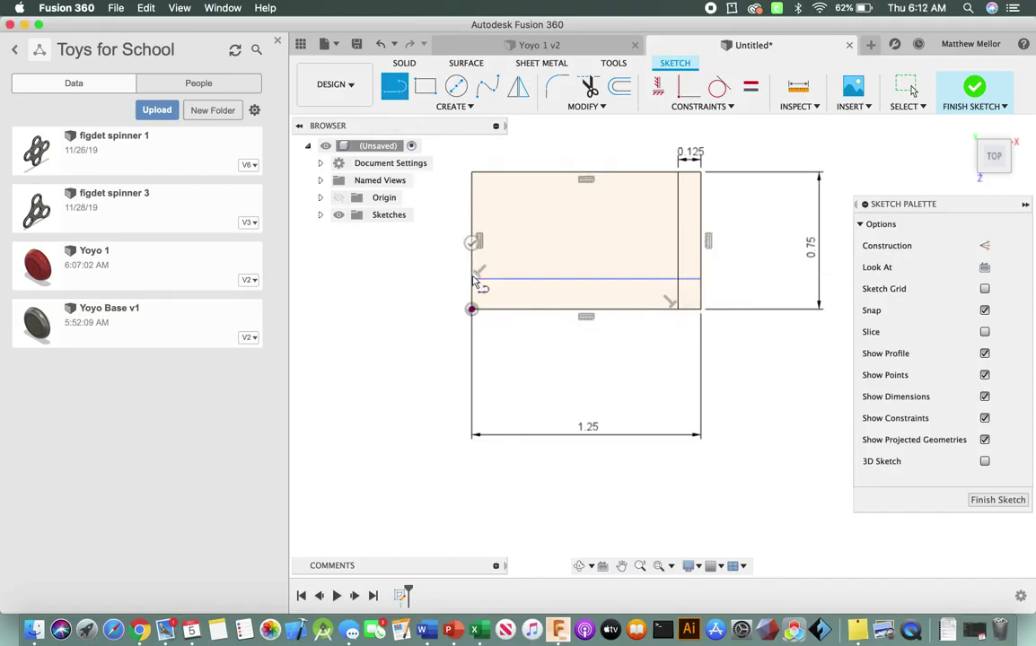
{"action": "key", "text": "d"}
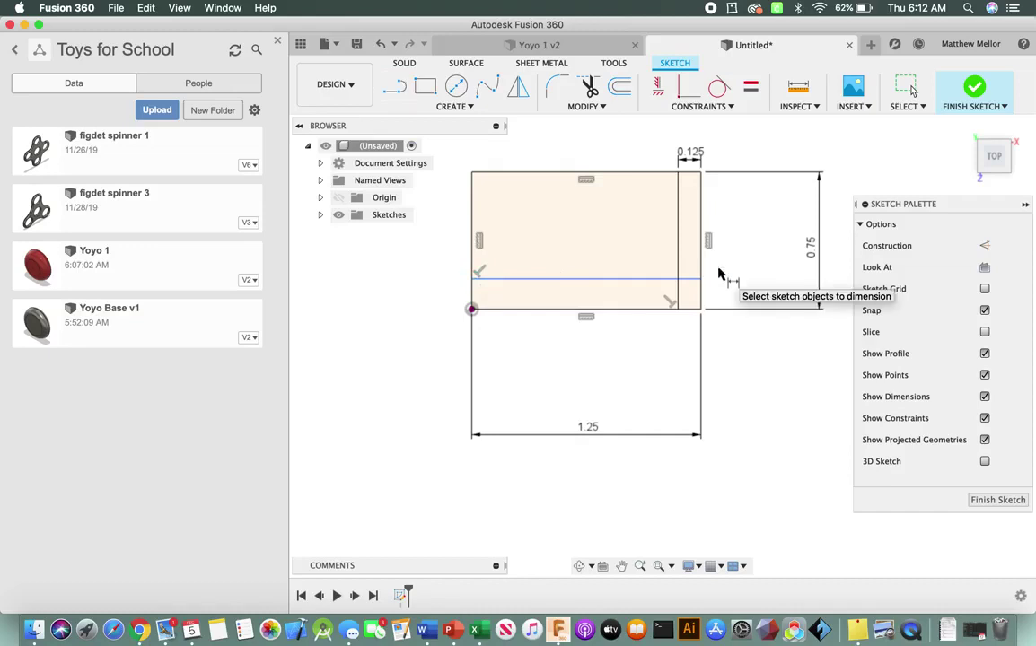
{"action": "left_click", "coordinate": [604, 283]}
{"action": "left_click", "coordinate": [604, 313]}
{"action": "left_click", "coordinate": [409, 301]}
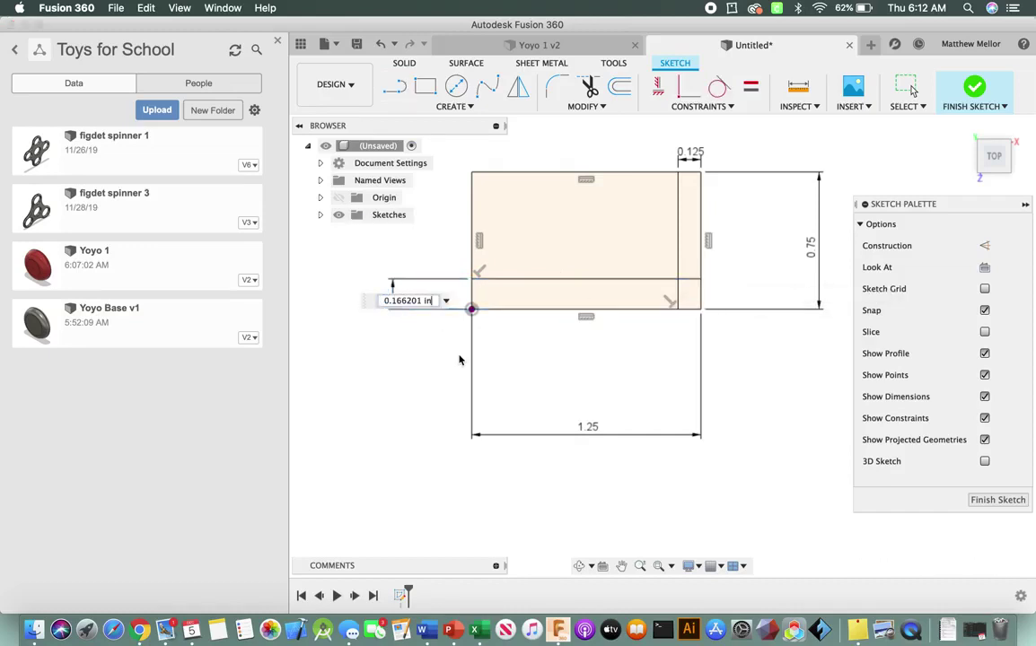
{"action": "key", "text": "super+a"}
{"action": "type", "text": "0"}
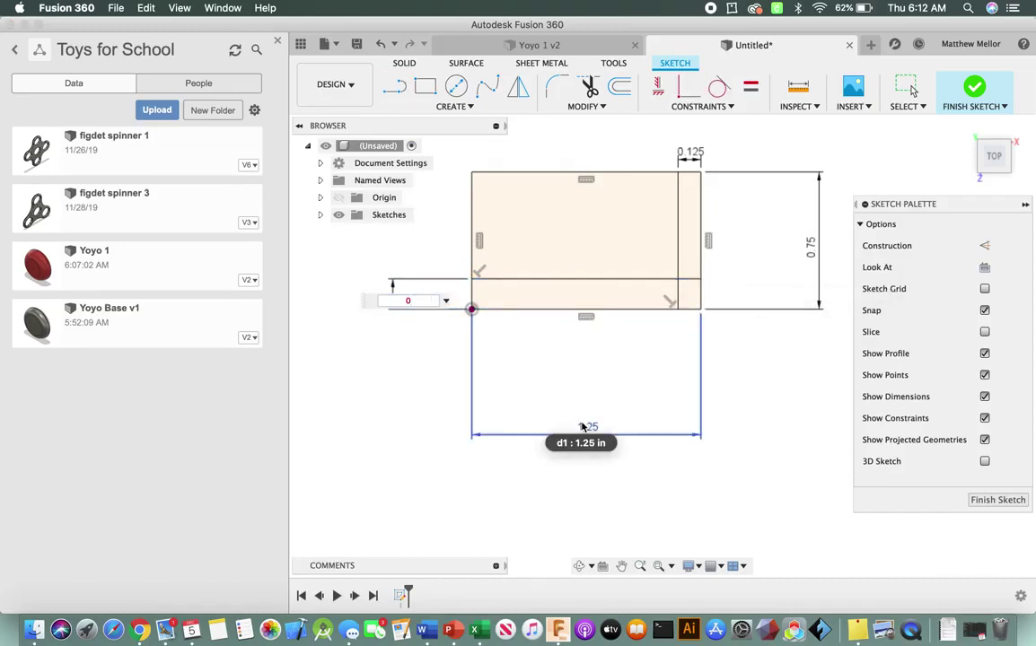
{"action": "type", "text": ".125\""}
{"action": "key", "text": "Return"}
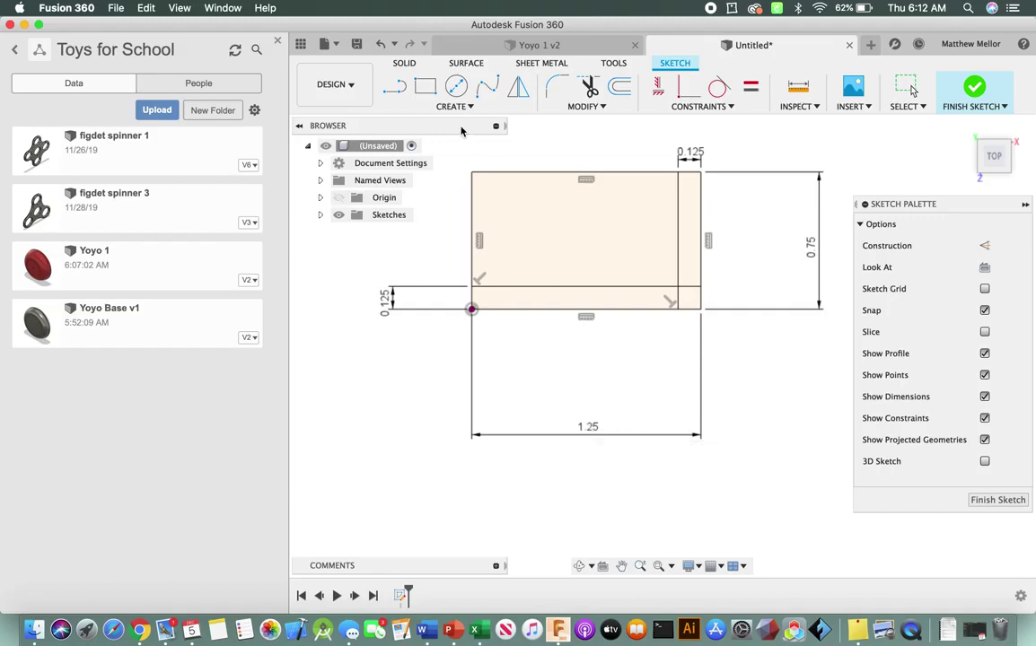
Draw an L-shaped line inside the rectangle and give its top segment a 0.10 in length
{"action": "left_click", "coordinate": [395, 86]}
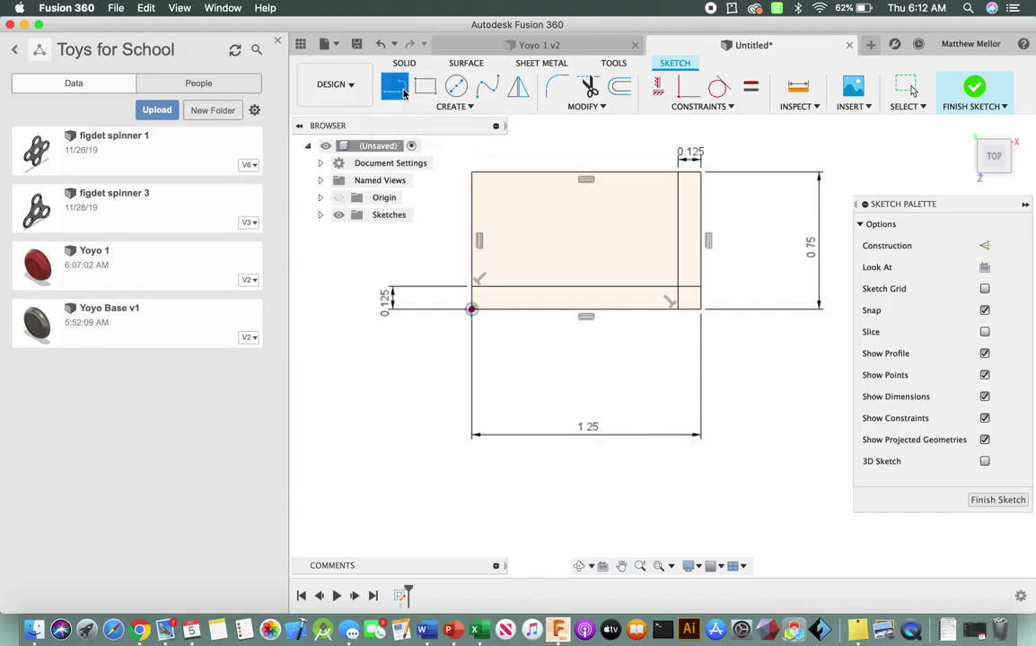
{"action": "left_click", "coordinate": [678, 207]}
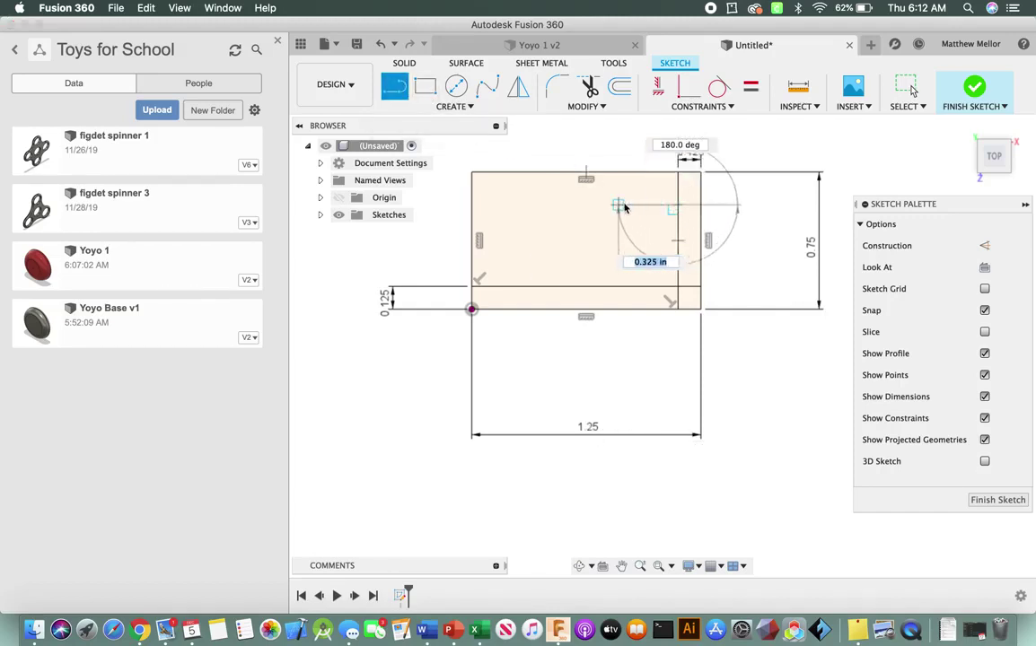
{"action": "left_click", "coordinate": [618, 206]}
{"action": "double_click", "coordinate": [618, 287]}
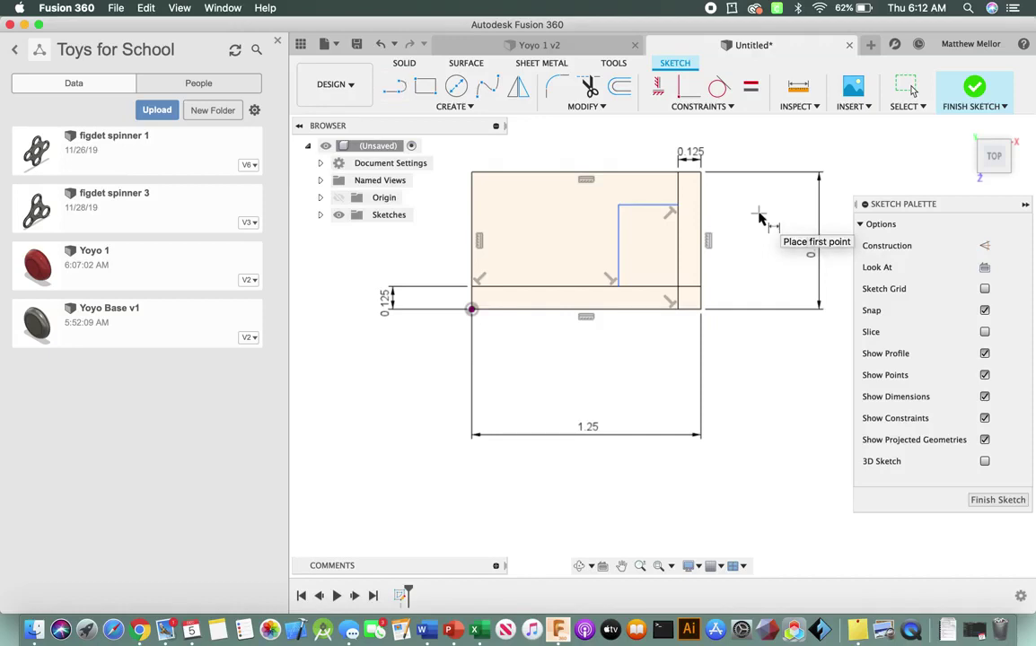
{"action": "key", "text": "Escape"}
{"action": "left_click", "coordinate": [652, 207]}
{"action": "key", "text": "d"}
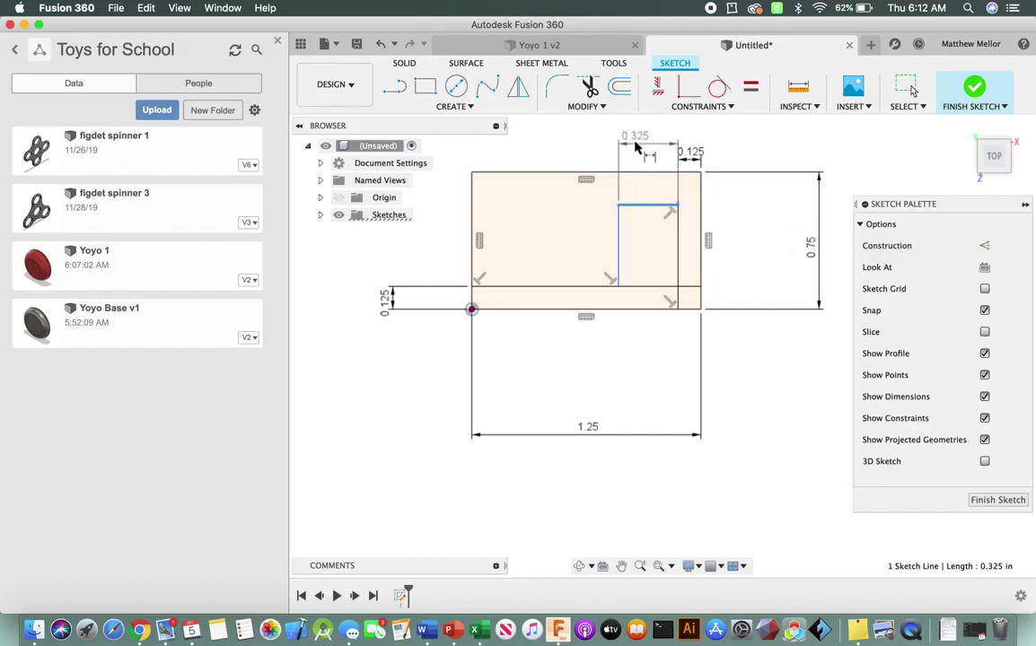
{"action": "left_click", "coordinate": [628, 134]}
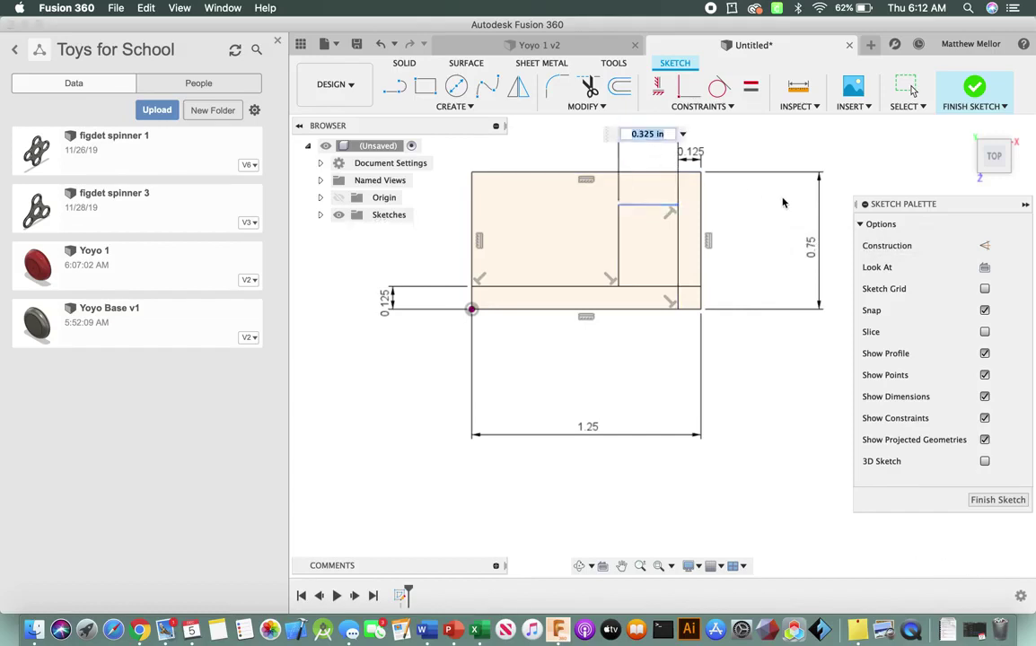
{"action": "type", "text": "0.10"}
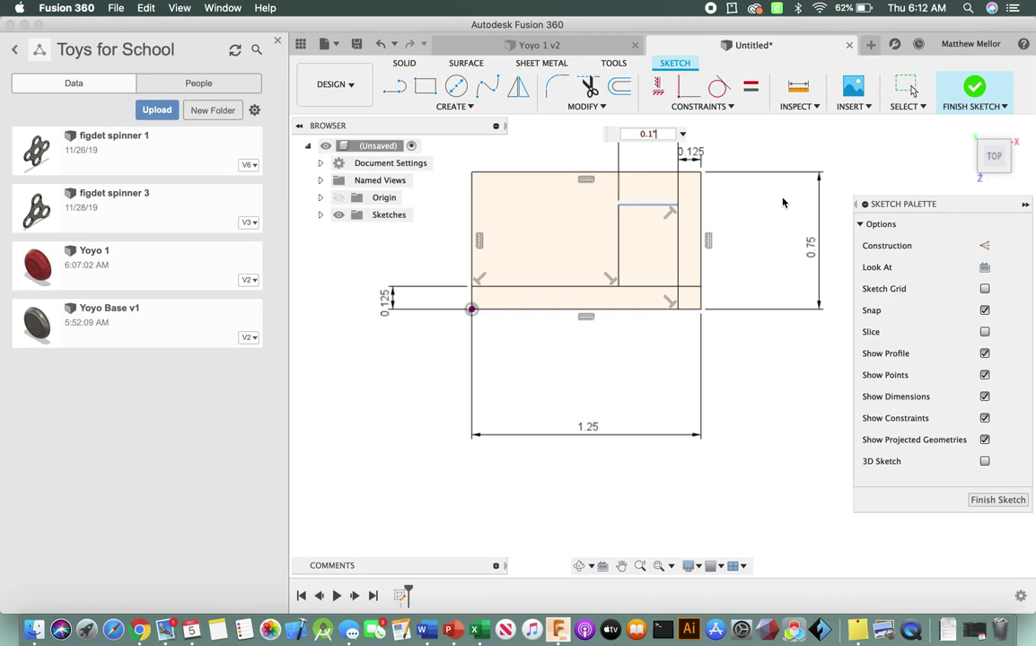
{"action": "key", "text": "Return"}
Undo the unwanted 0.446 in height and set the top segment 0.125 in below the top edge
{"action": "left_click", "coordinate": [666, 215]}
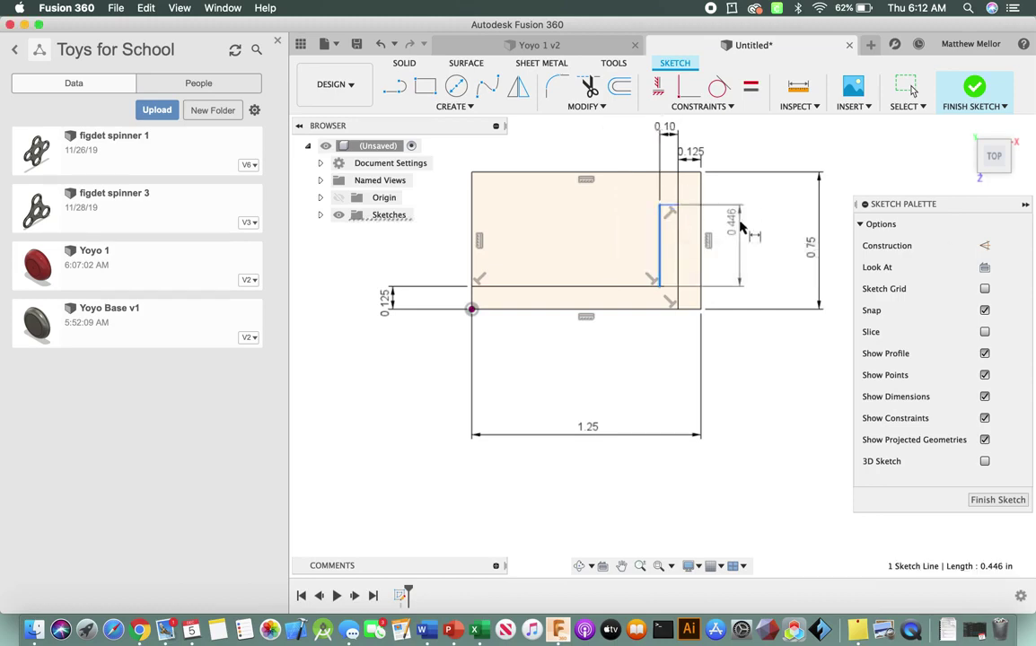
{"action": "left_click", "coordinate": [742, 223]}
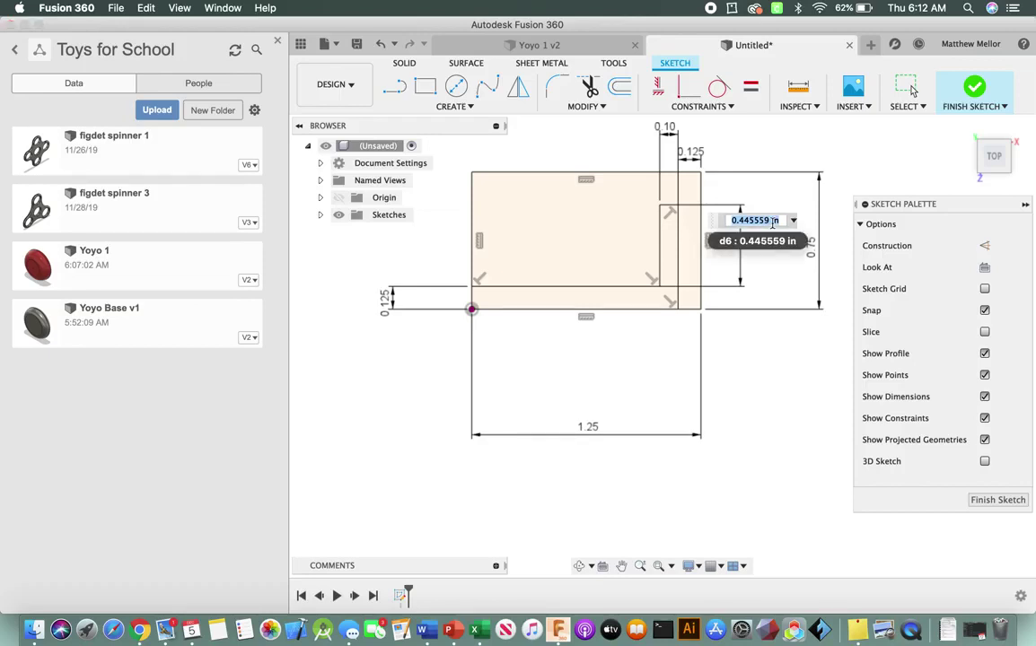
{"action": "key", "text": "Return"}
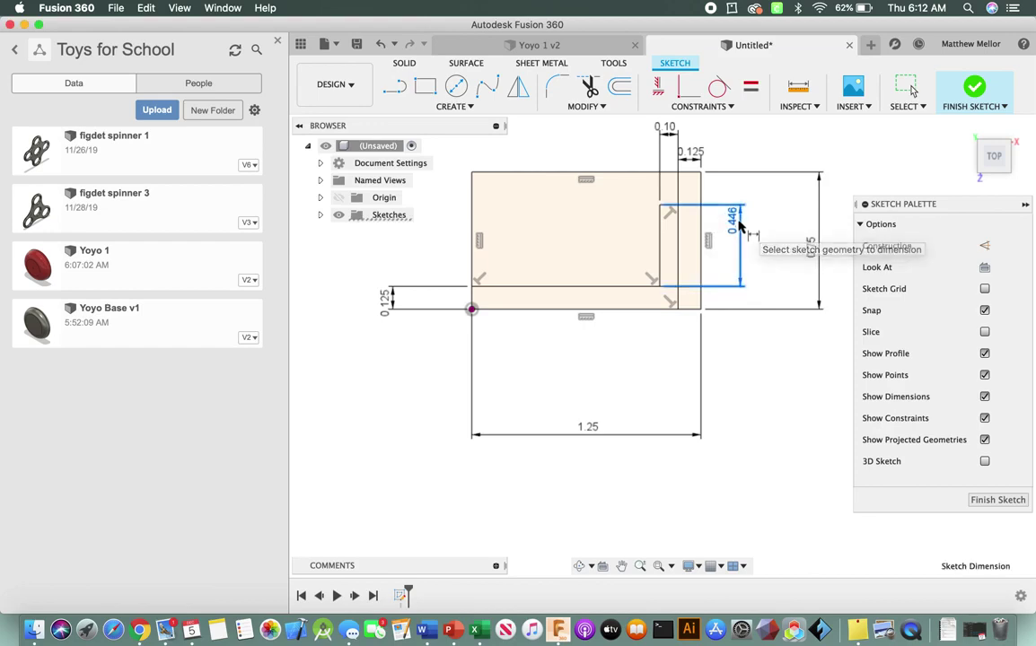
{"action": "key", "text": "super+z"}
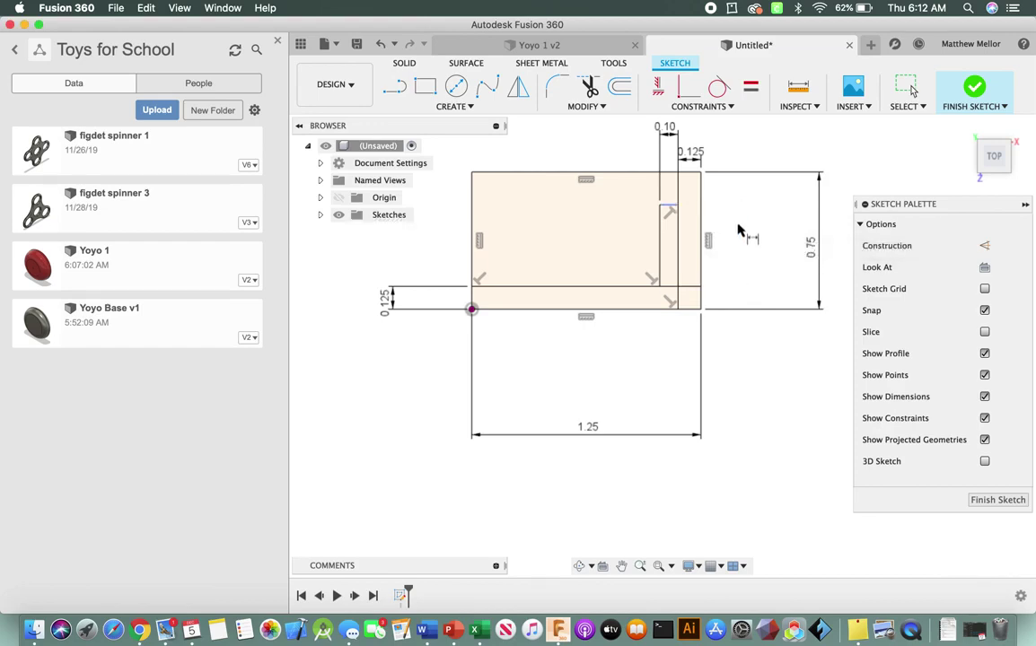
{"action": "left_click", "coordinate": [668, 207]}
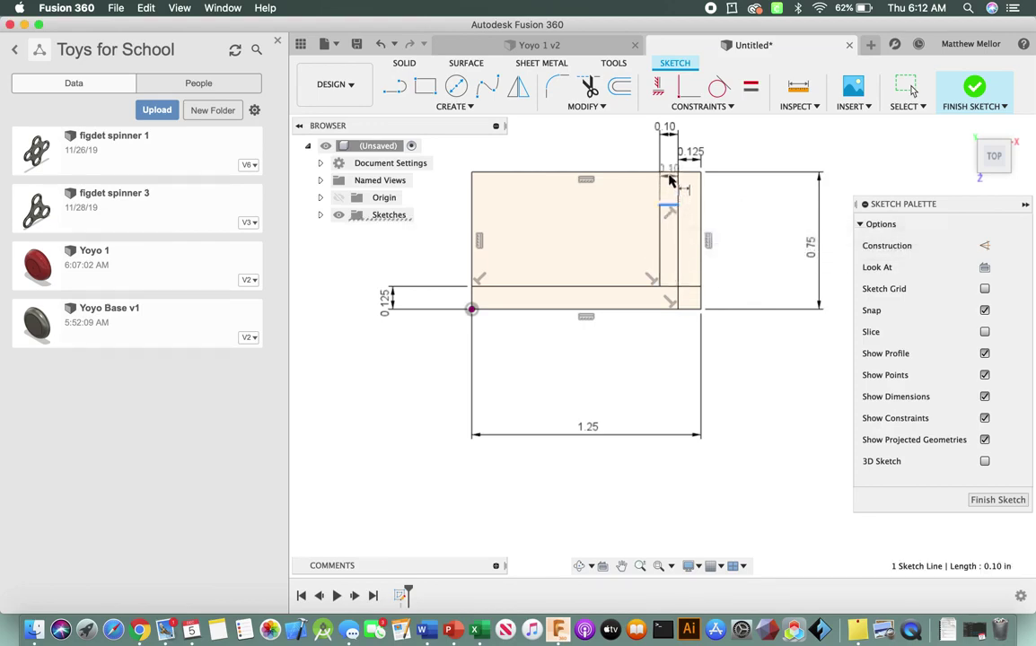
{"action": "left_click", "coordinate": [668, 173]}
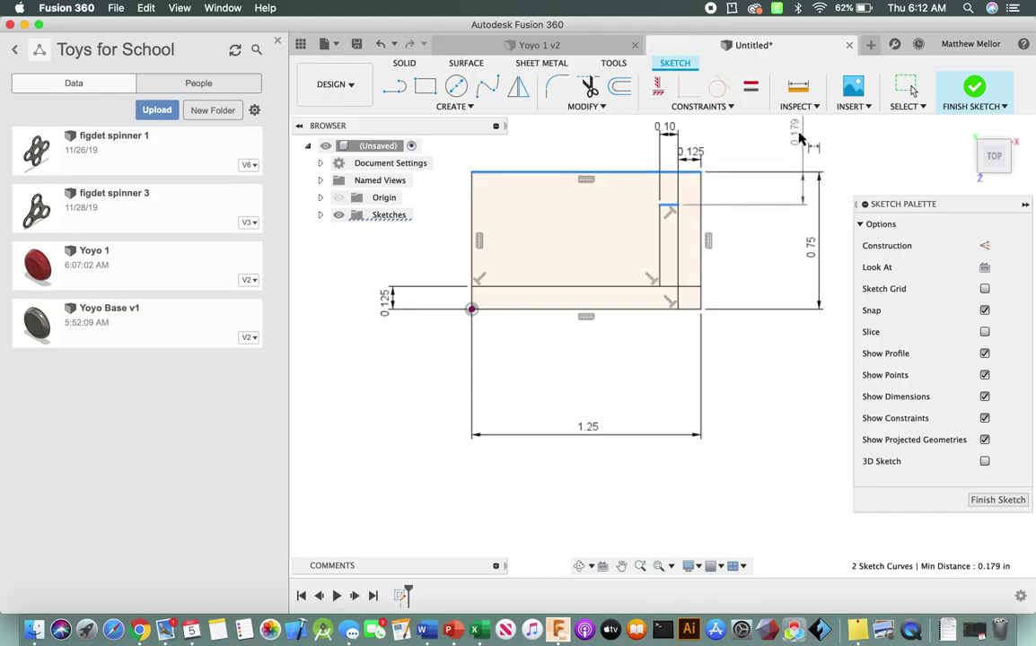
{"action": "left_click", "coordinate": [780, 141]}
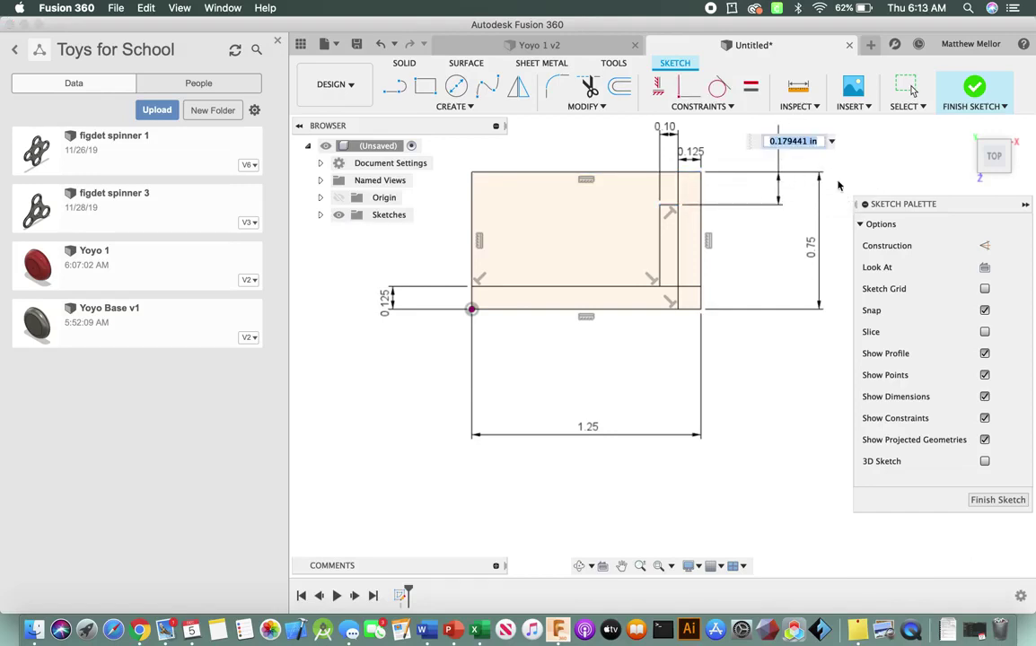
{"action": "type", "text": "0.125"}
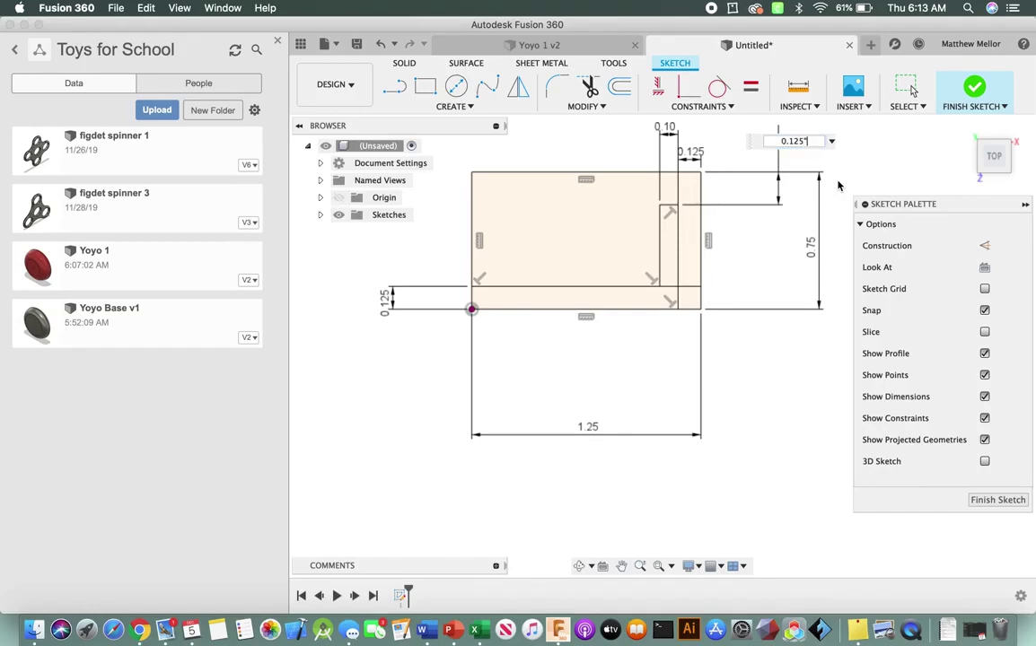
{"action": "key", "text": "Return"}
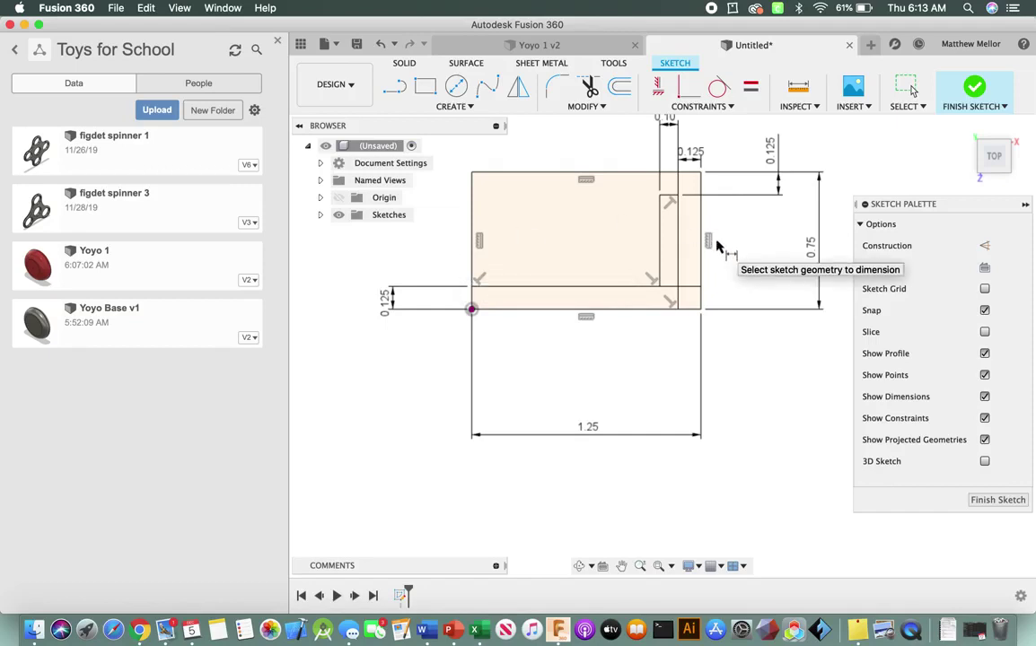
Draw a small stepped line at the lower left and set its vertical segment to 0.125 in
{"action": "left_click", "coordinate": [395, 90]}
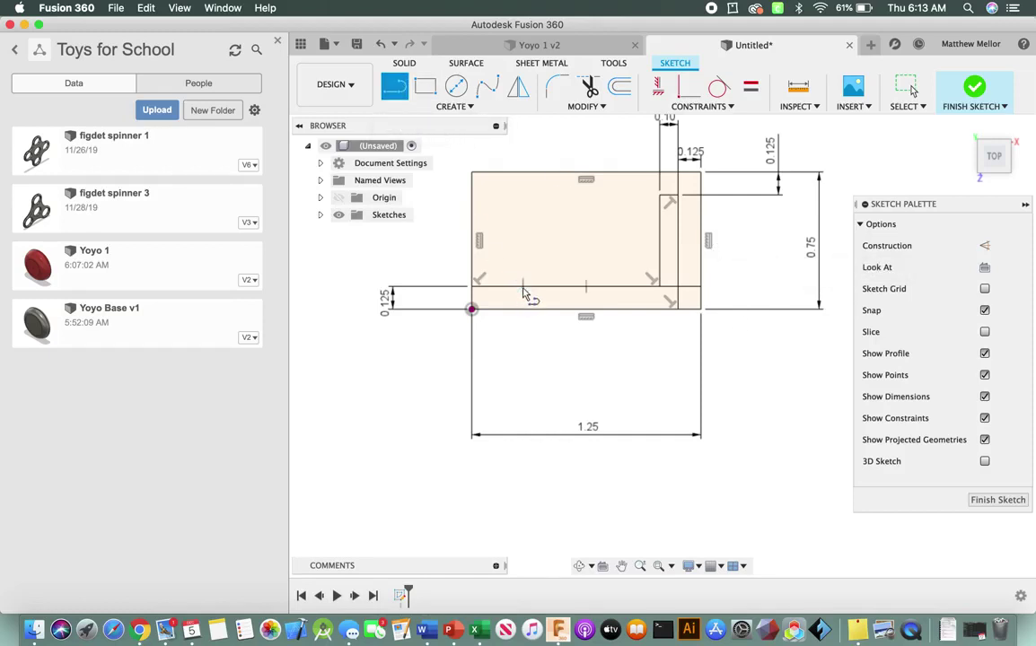
{"action": "left_click", "coordinate": [523, 286]}
{"action": "left_click", "coordinate": [523, 256]}
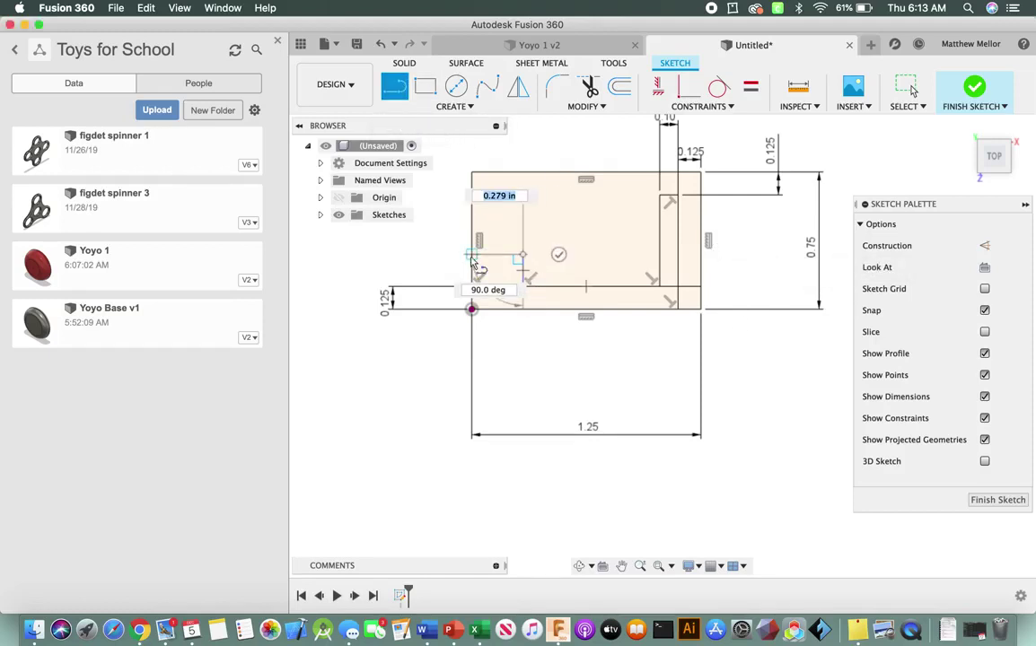
{"action": "double_click", "coordinate": [472, 255]}
{"action": "key", "text": "Escape"}
{"action": "left_click", "coordinate": [527, 278]}
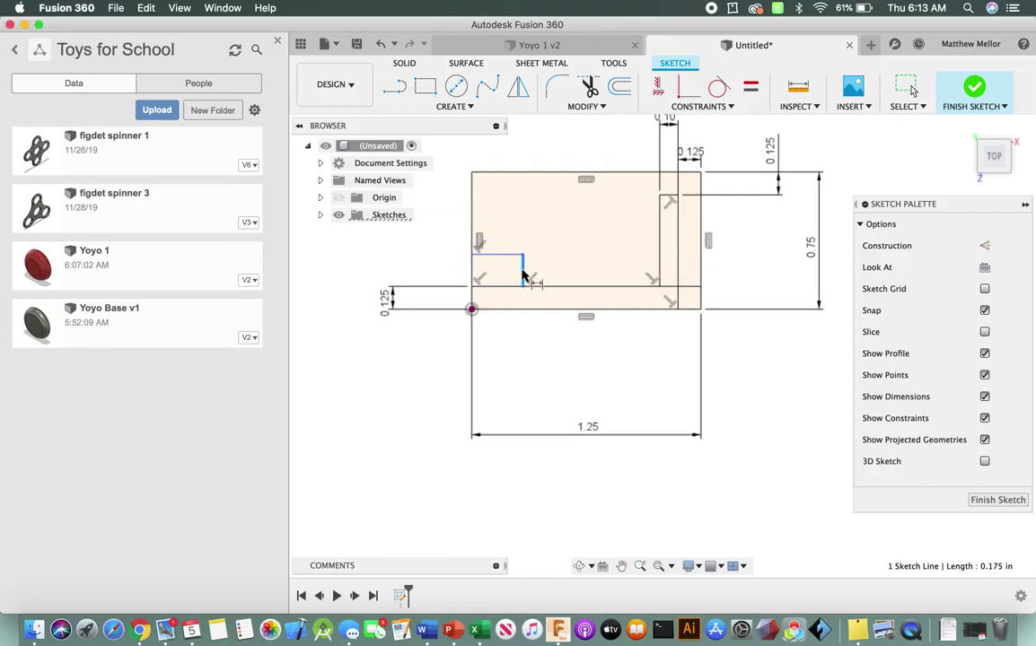
{"action": "key", "text": "d"}
{"action": "left_click", "coordinate": [569, 275]}
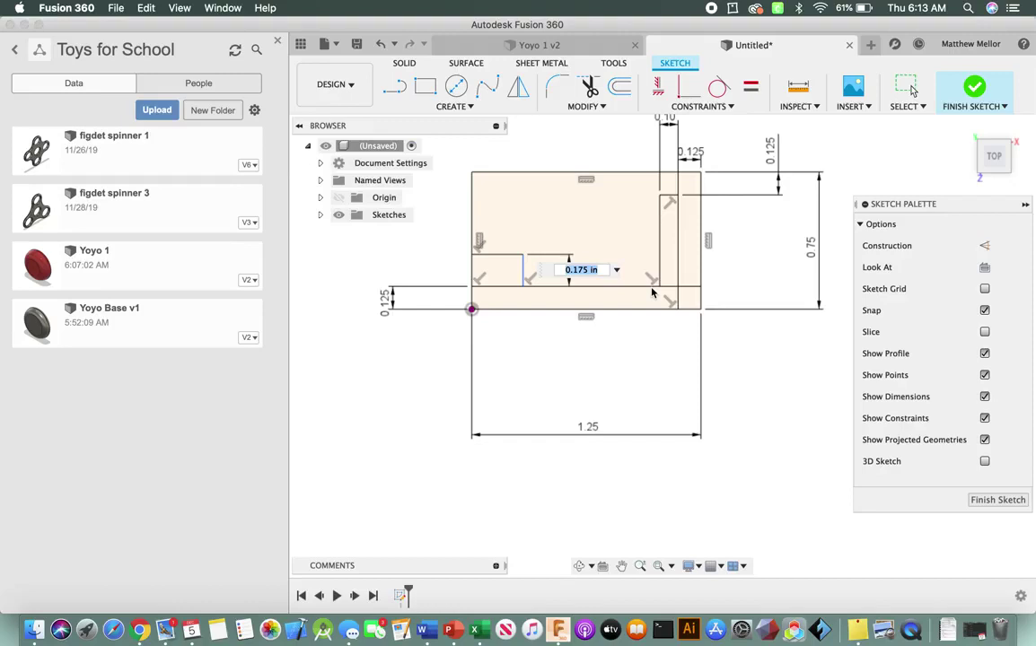
{"action": "type", "text": "0.125"}
{"action": "key", "text": "Return"}
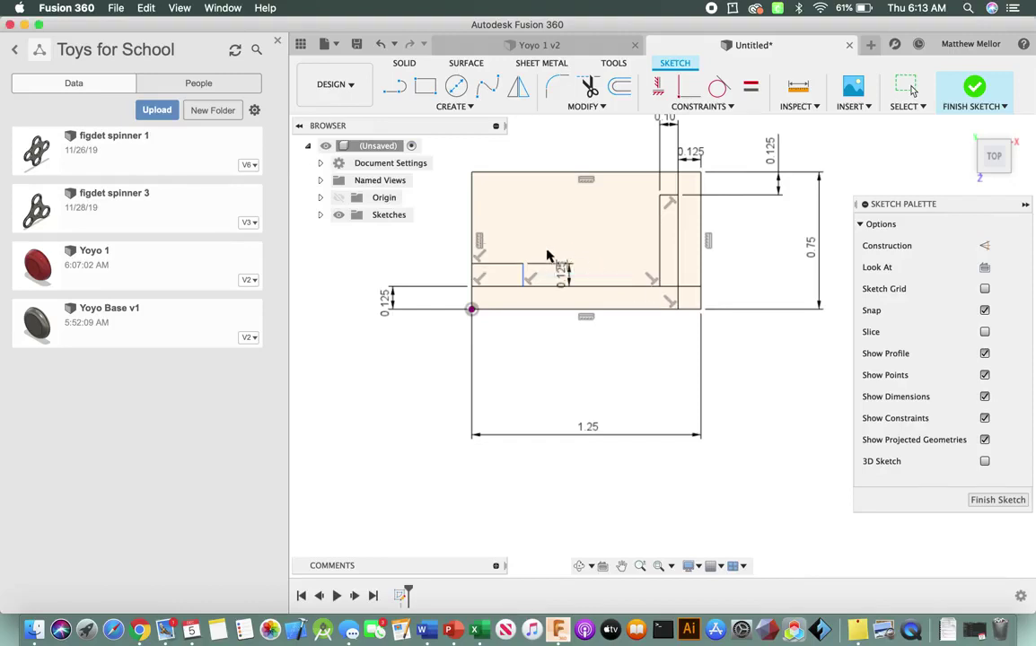
Set the step's horizontal segment length to 0.1875 in
{"action": "left_click", "coordinate": [499, 255]}
{"action": "left_click", "coordinate": [502, 231]}
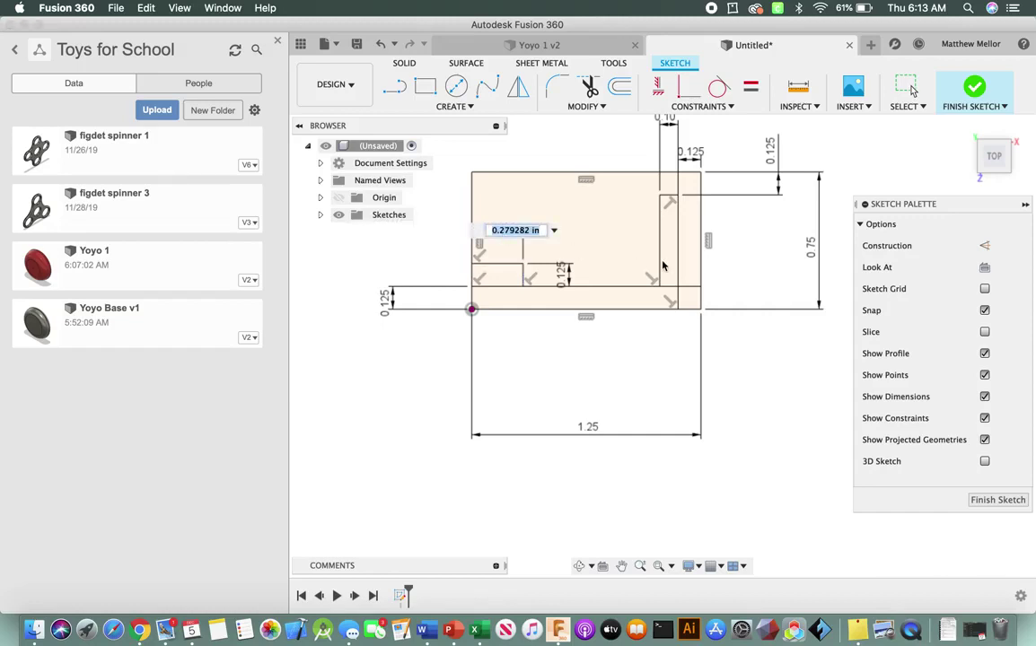
{"action": "type", "text": "0.1875\""}
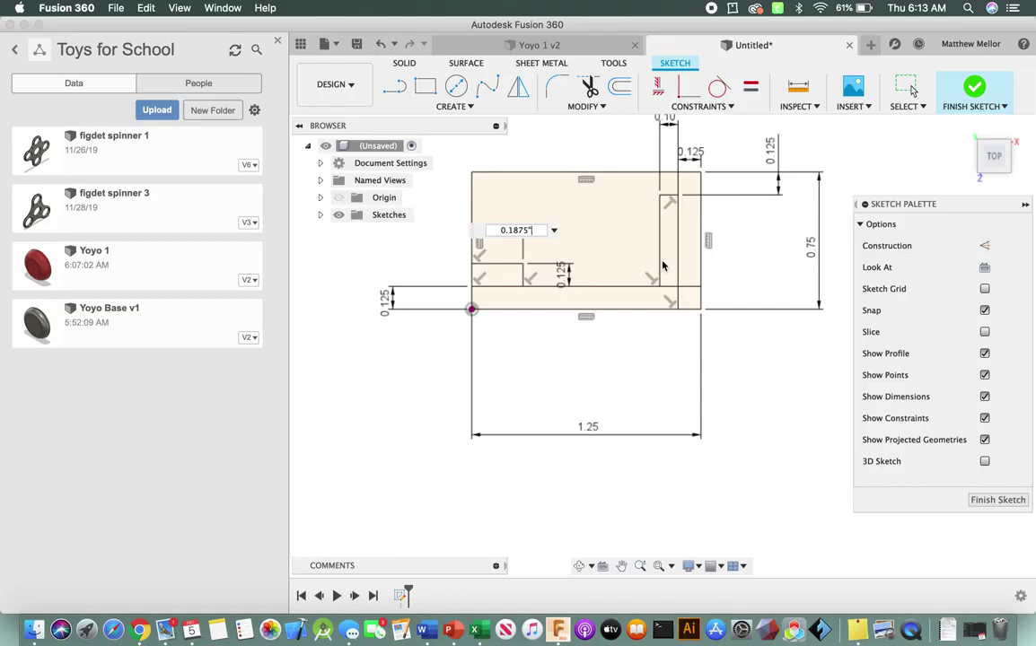
{"action": "key", "text": "Return"}
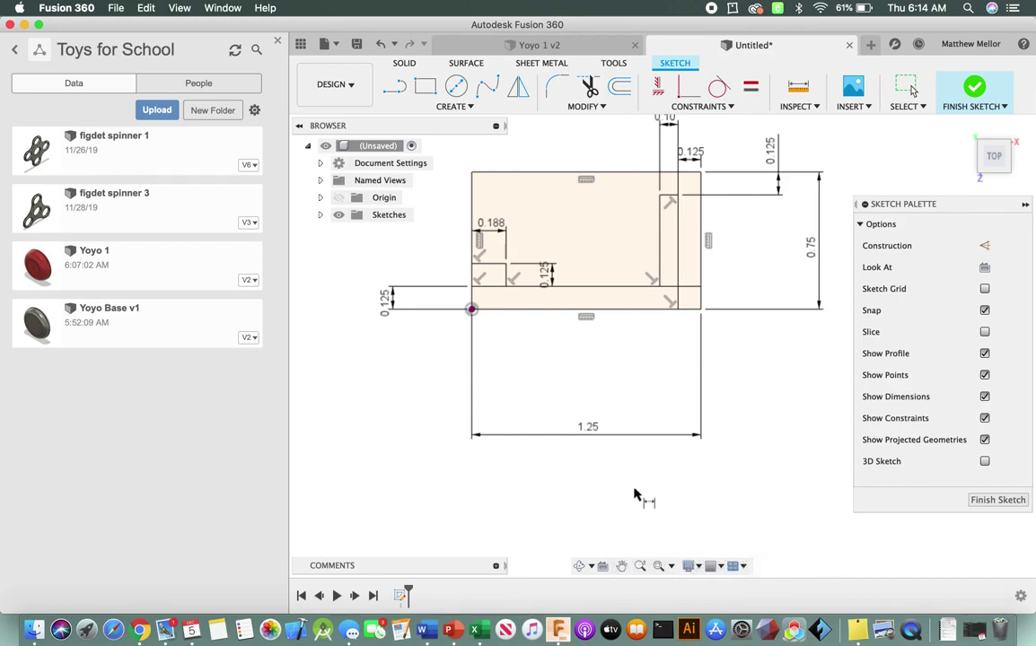
{"action": "left_click", "coordinate": [621, 567]}
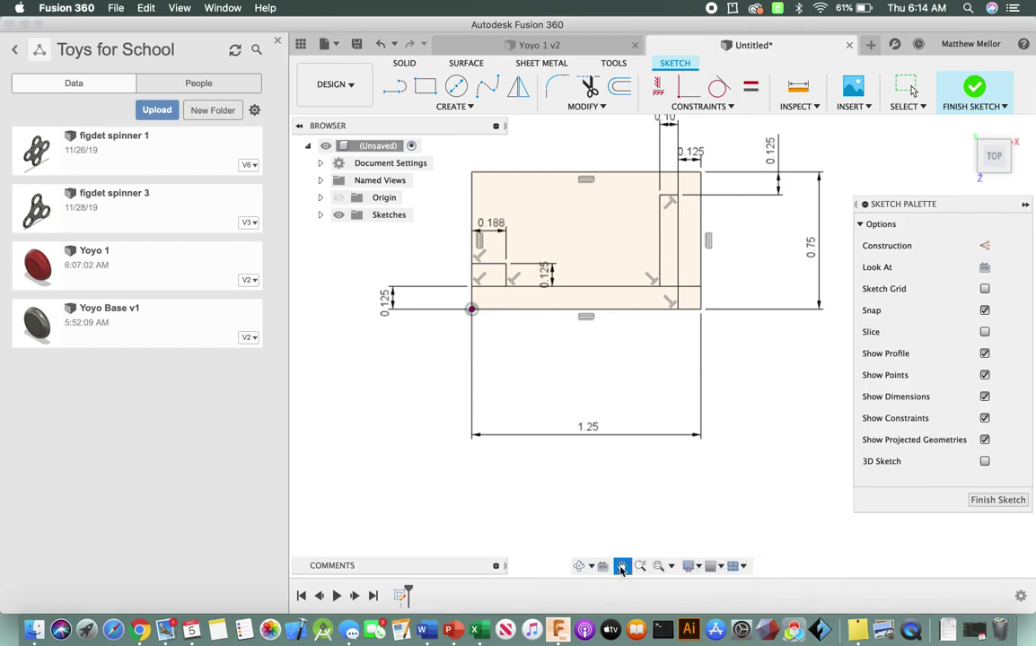
{"action": "left_click_drag", "start_coordinate": [660, 368], "coordinate": [659, 430]}
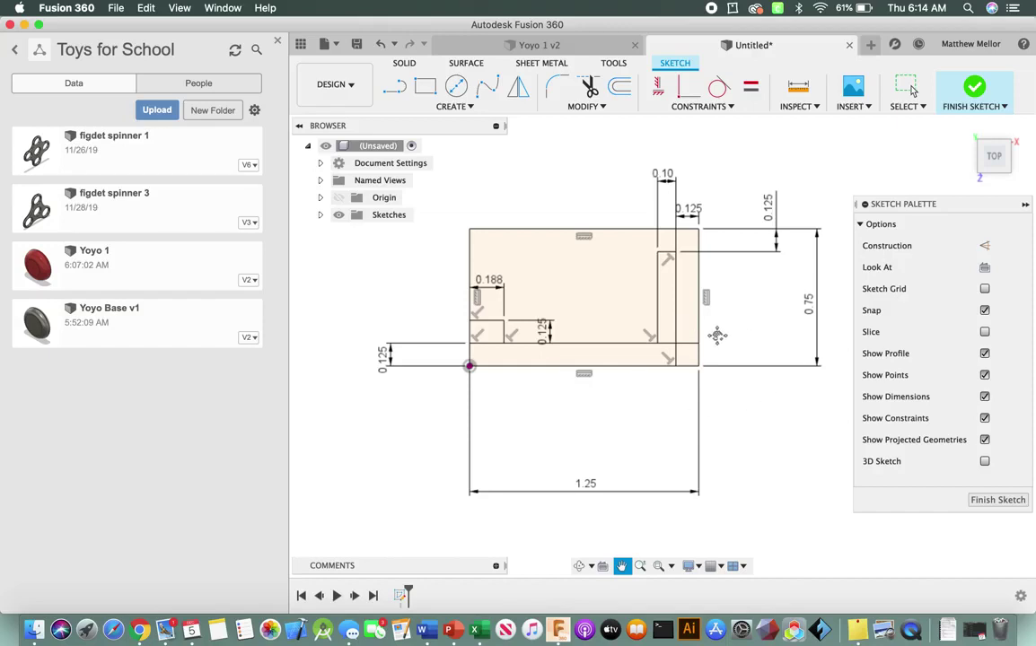
{"action": "left_click_drag", "start_coordinate": [717, 336], "coordinate": [717, 345]}
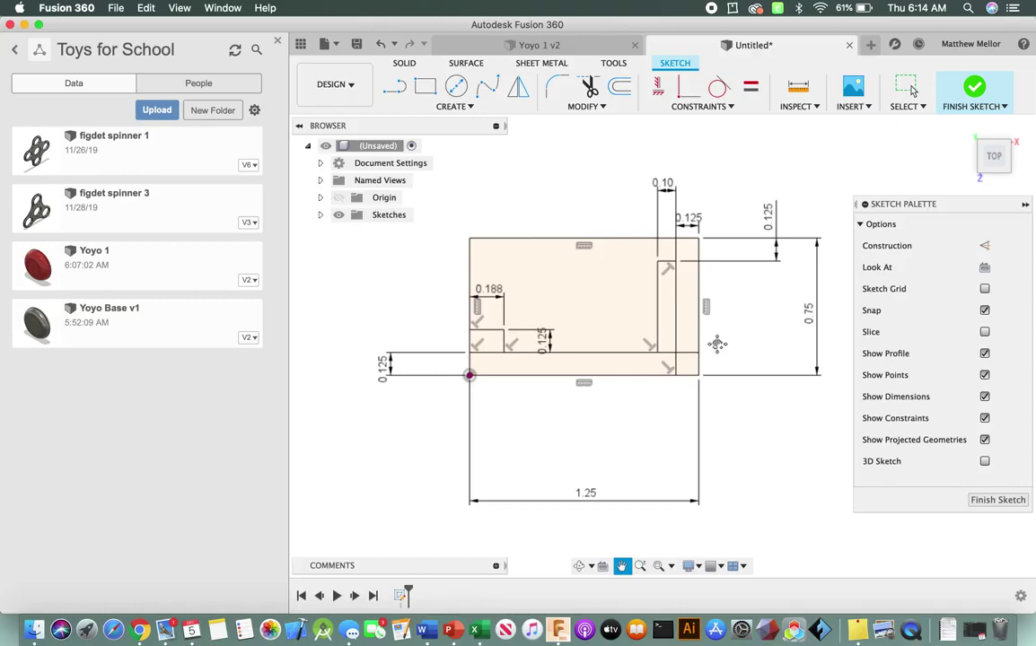
{"action": "key", "text": "d"}
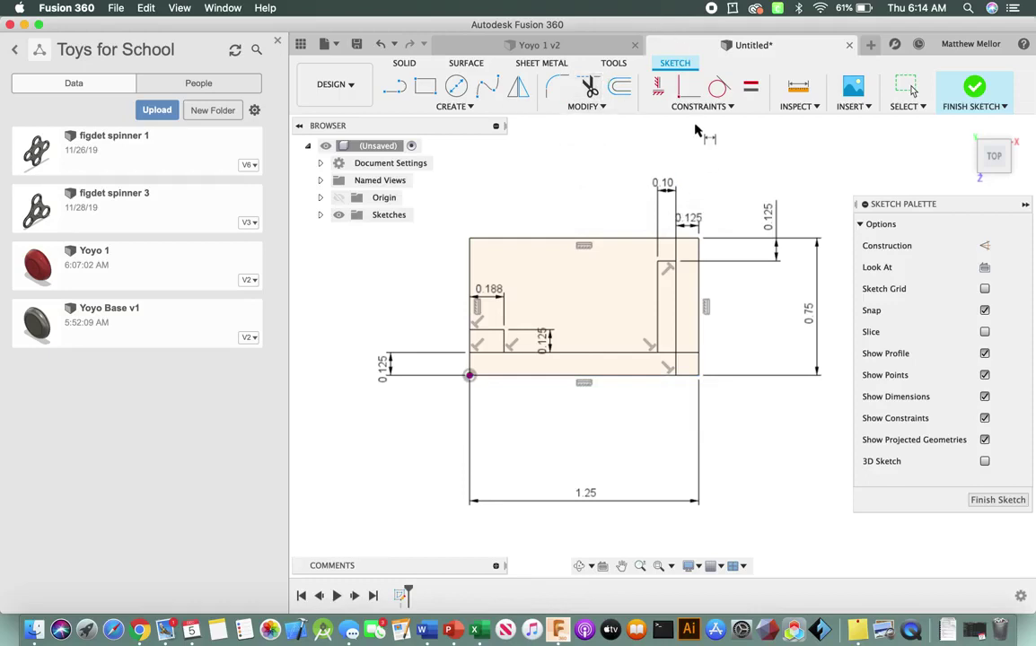
Trim the right vertical line and three lower horizontal segments from the sketch
{"action": "left_click", "coordinate": [590, 87]}
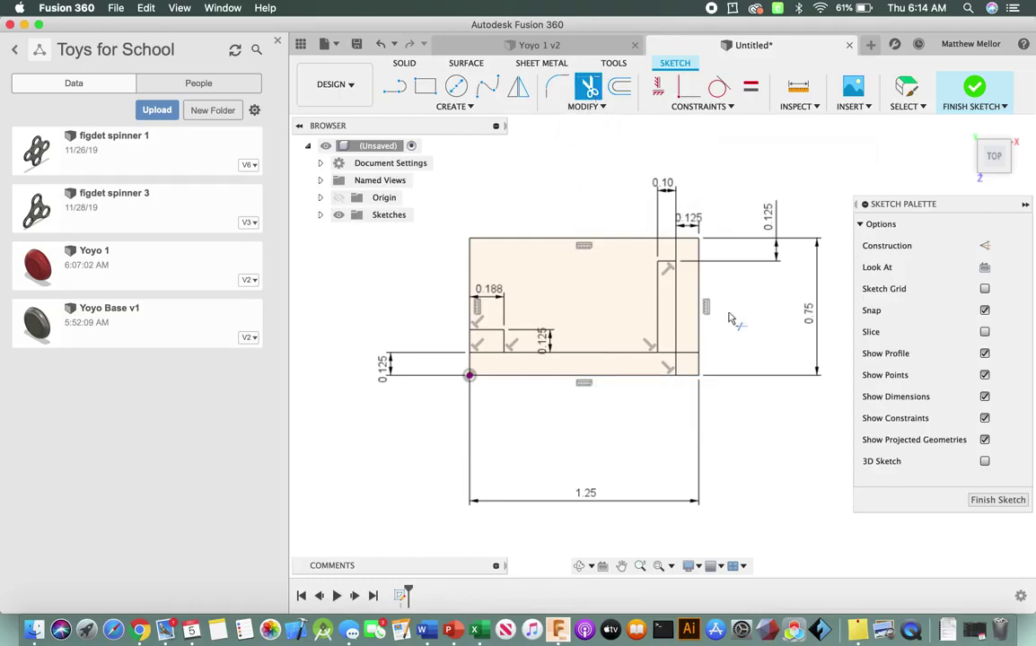
{"action": "left_click", "coordinate": [674, 319]}
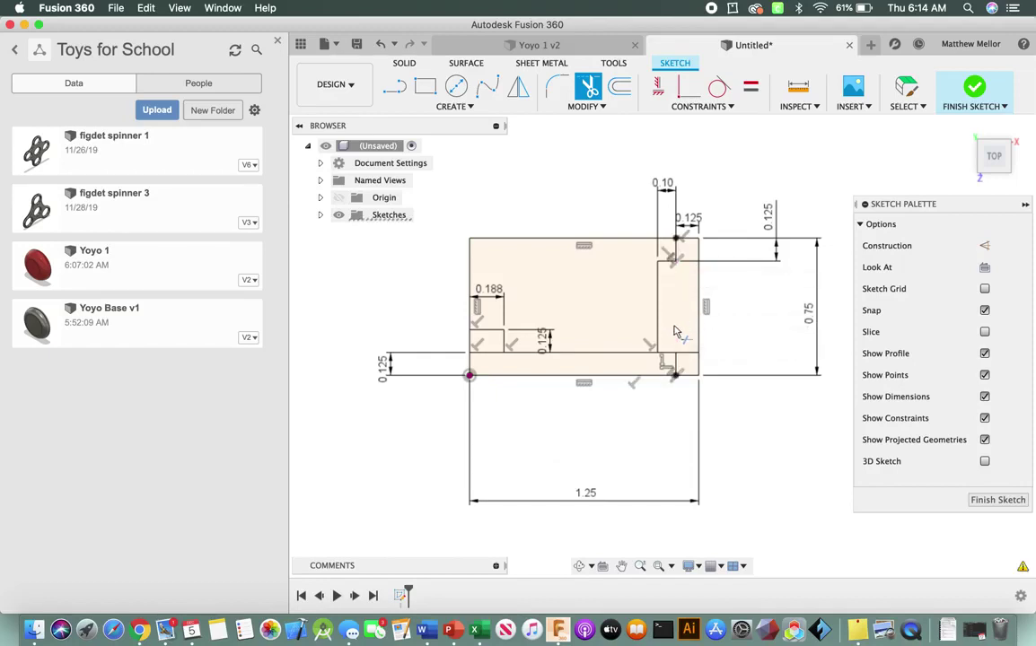
{"action": "left_click", "coordinate": [668, 355]}
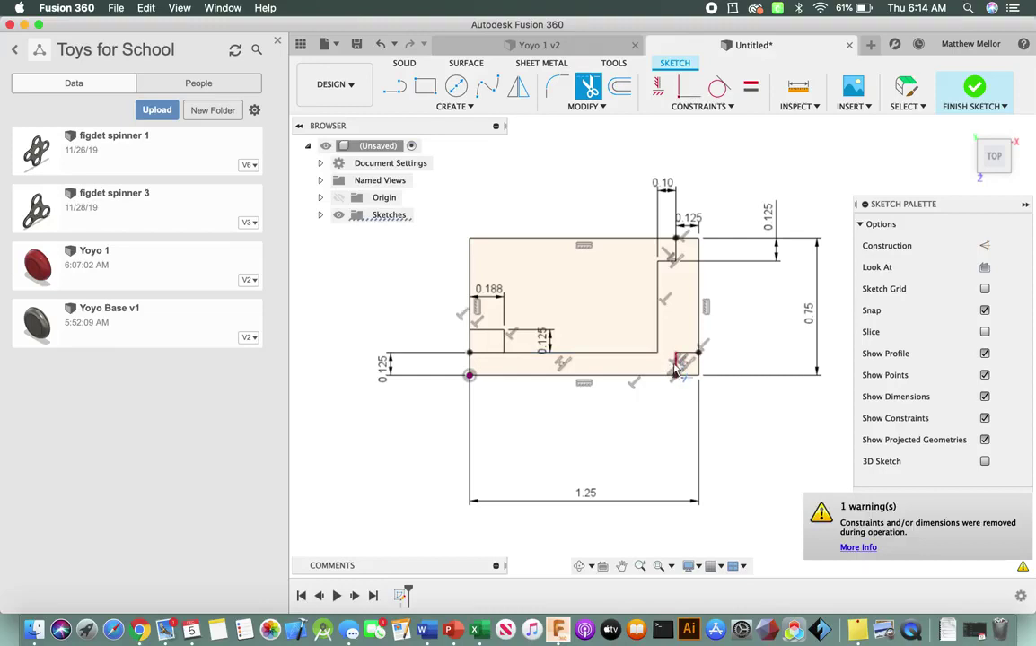
{"action": "left_click", "coordinate": [686, 353]}
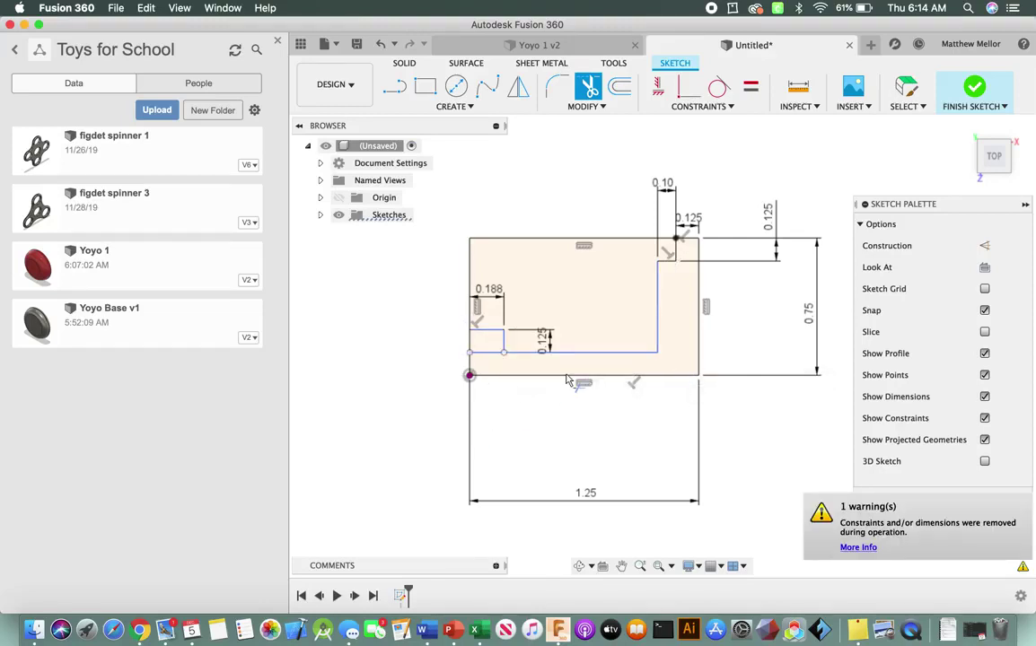
{"action": "left_click", "coordinate": [485, 353]}
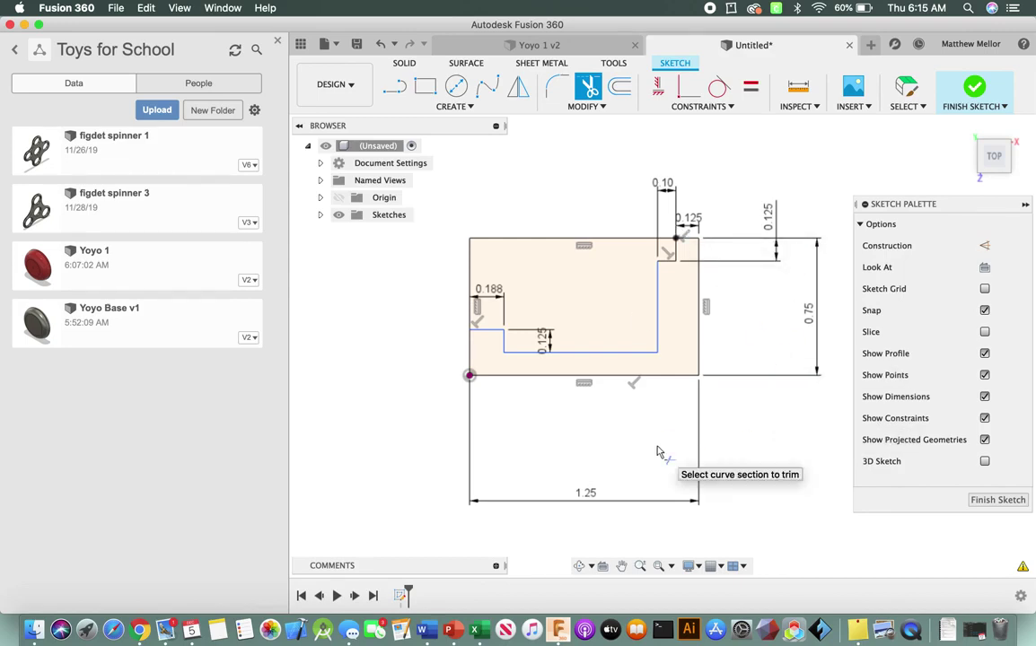
Revolve the stepped profile a full 360° about its left edge into a solid ring
{"action": "left_click", "coordinate": [979, 500]}
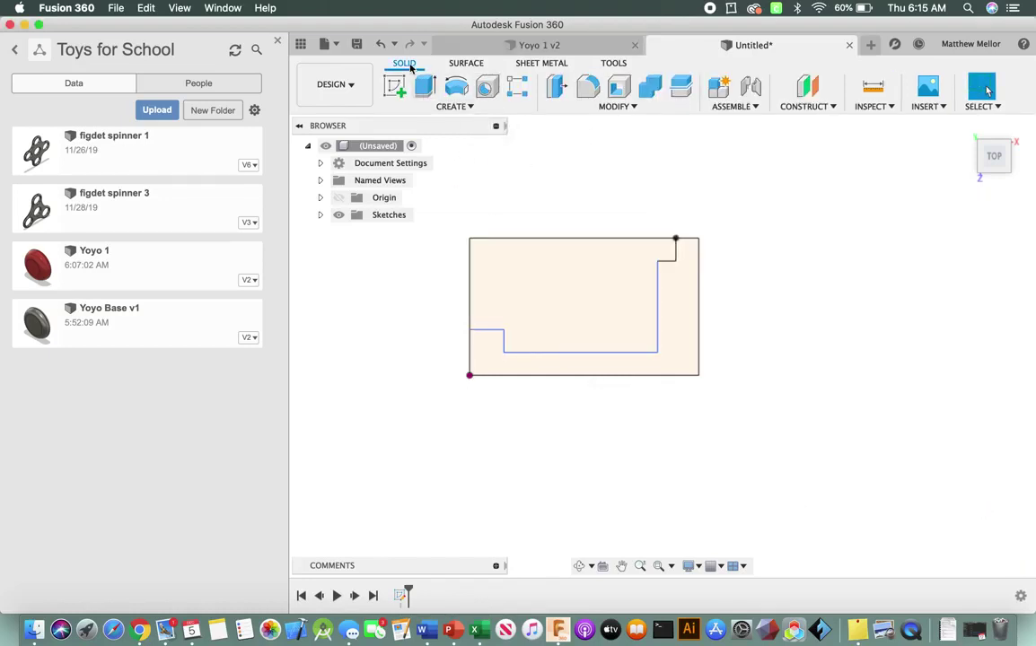
{"action": "left_click", "coordinate": [451, 85]}
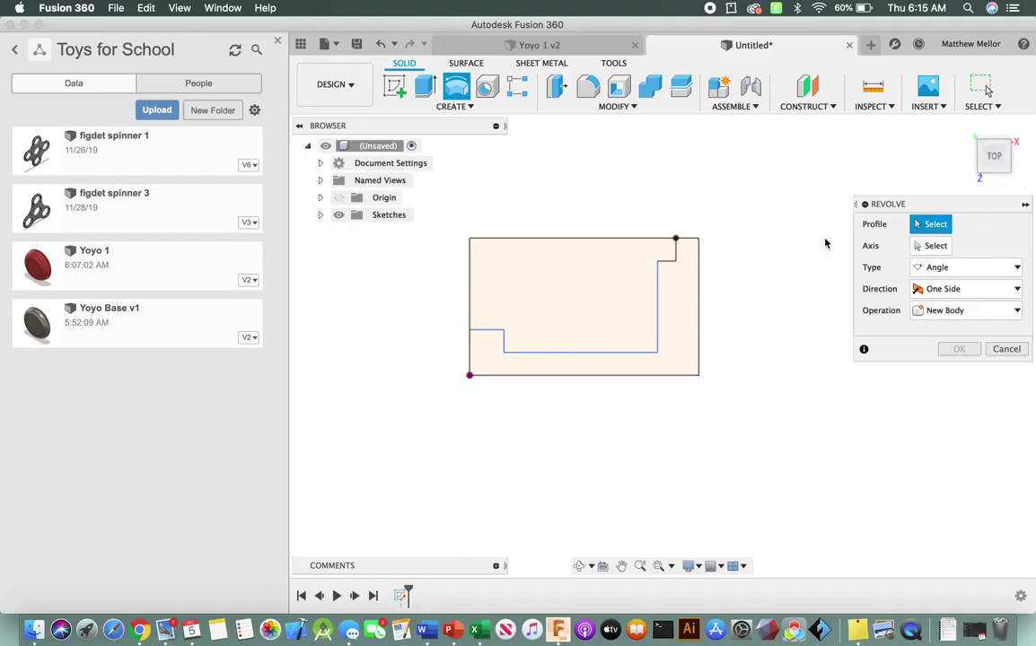
{"action": "left_click", "coordinate": [672, 324]}
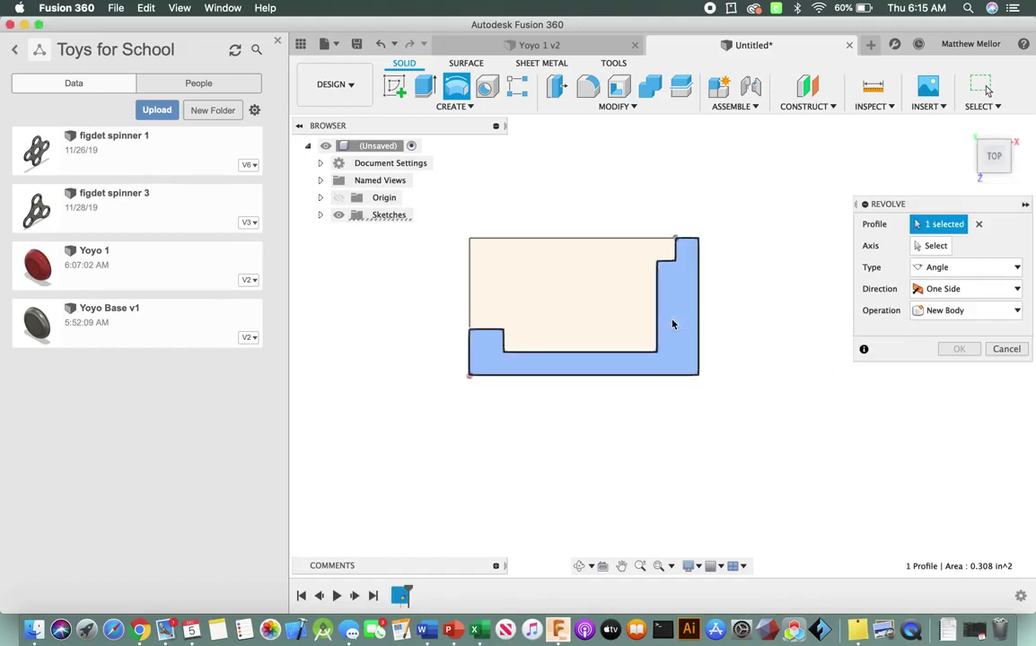
{"action": "left_click", "coordinate": [930, 245]}
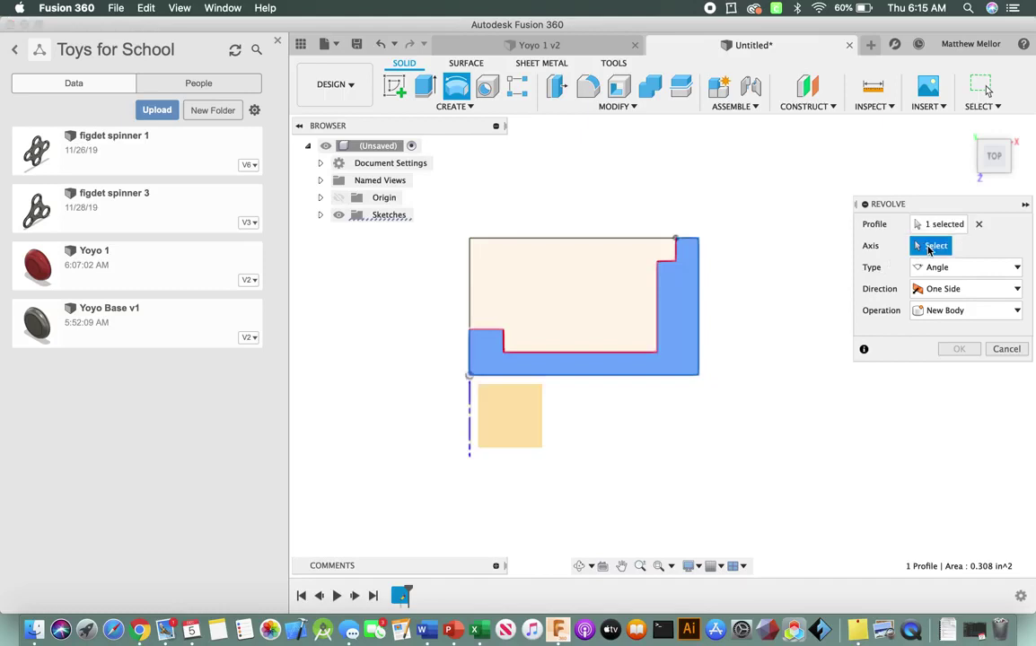
{"action": "left_click", "coordinate": [470, 278]}
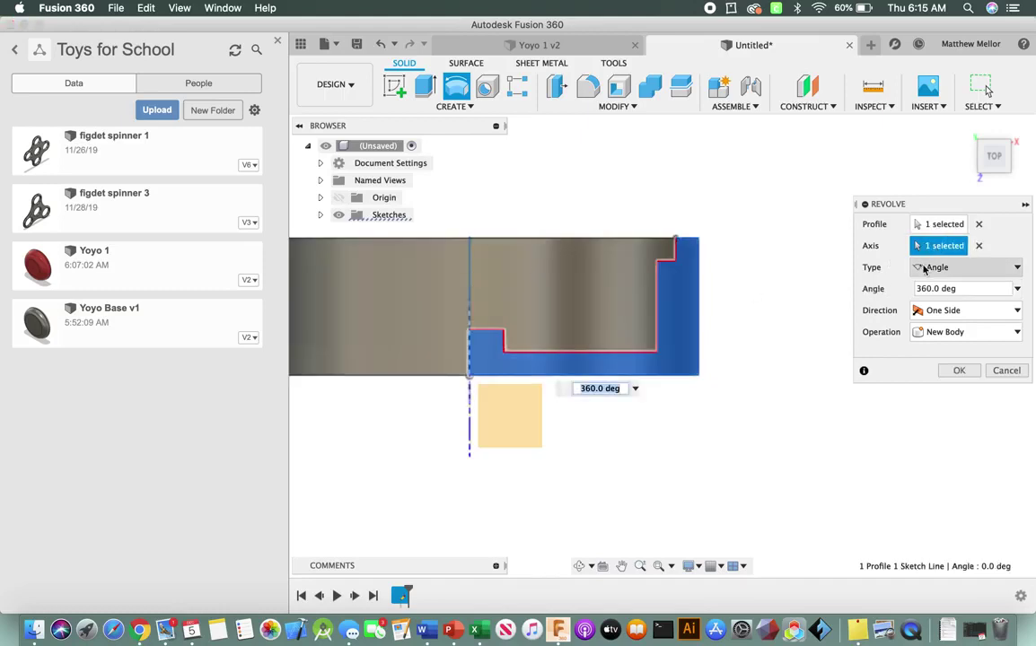
{"action": "left_click", "coordinate": [624, 567]}
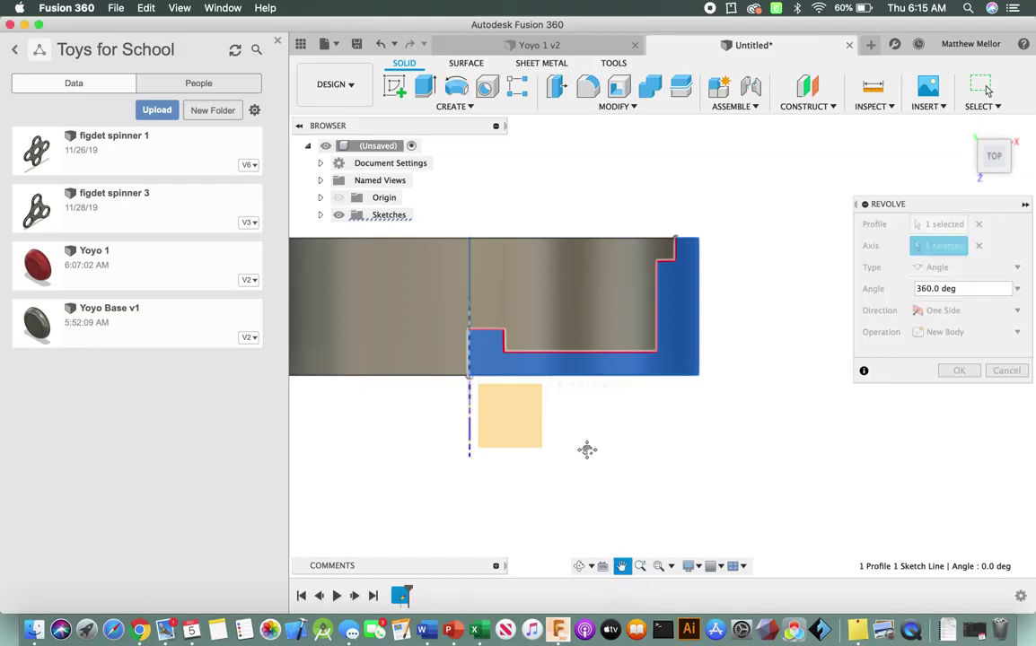
{"action": "left_click_drag", "start_coordinate": [591, 450], "coordinate": [705, 473]}
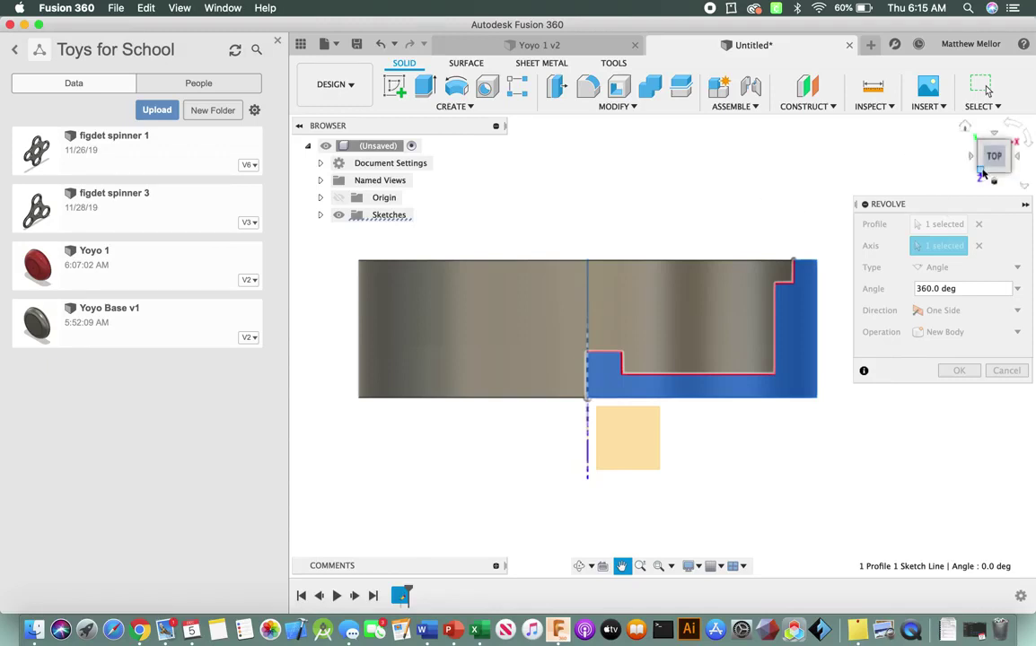
{"action": "left_click_drag", "start_coordinate": [982, 174], "coordinate": [942, 212]}
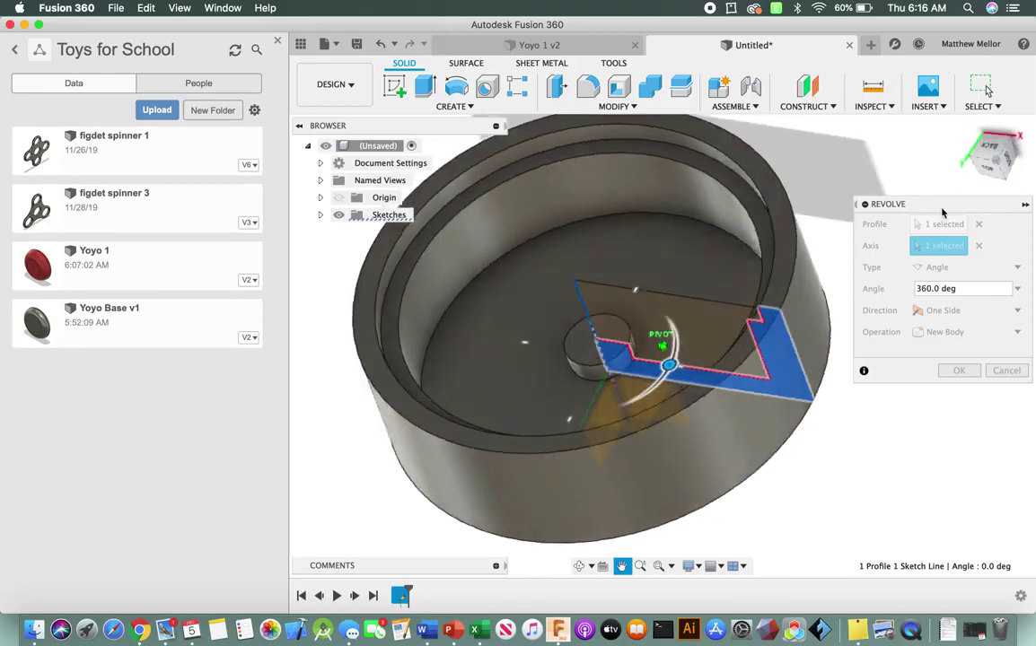
{"action": "left_click", "coordinate": [987, 168]}
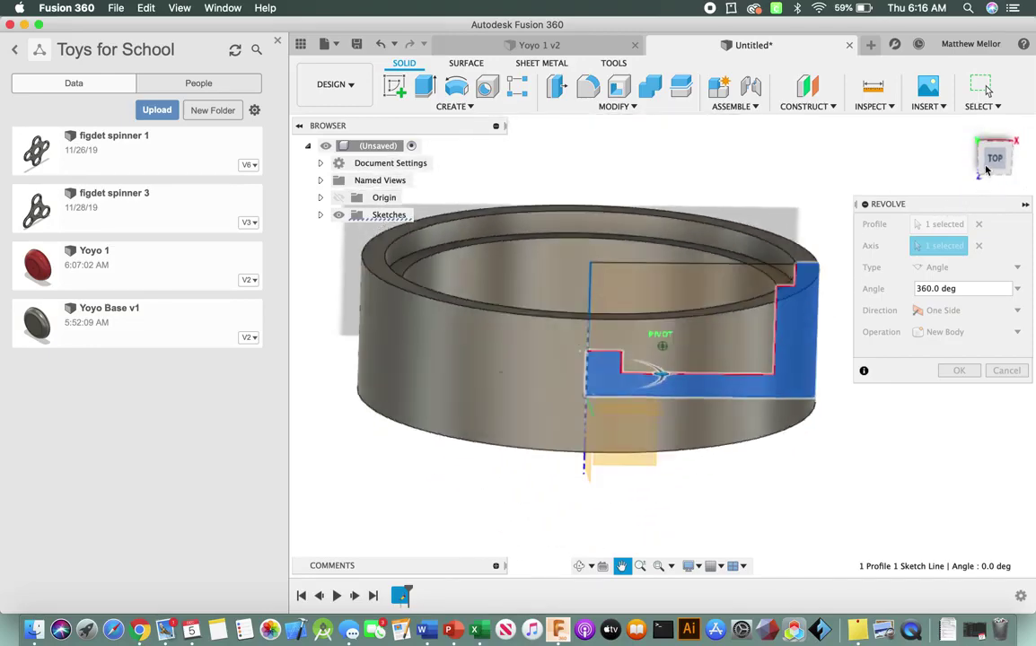
{"action": "left_click_drag", "start_coordinate": [987, 169], "coordinate": [889, 216]}
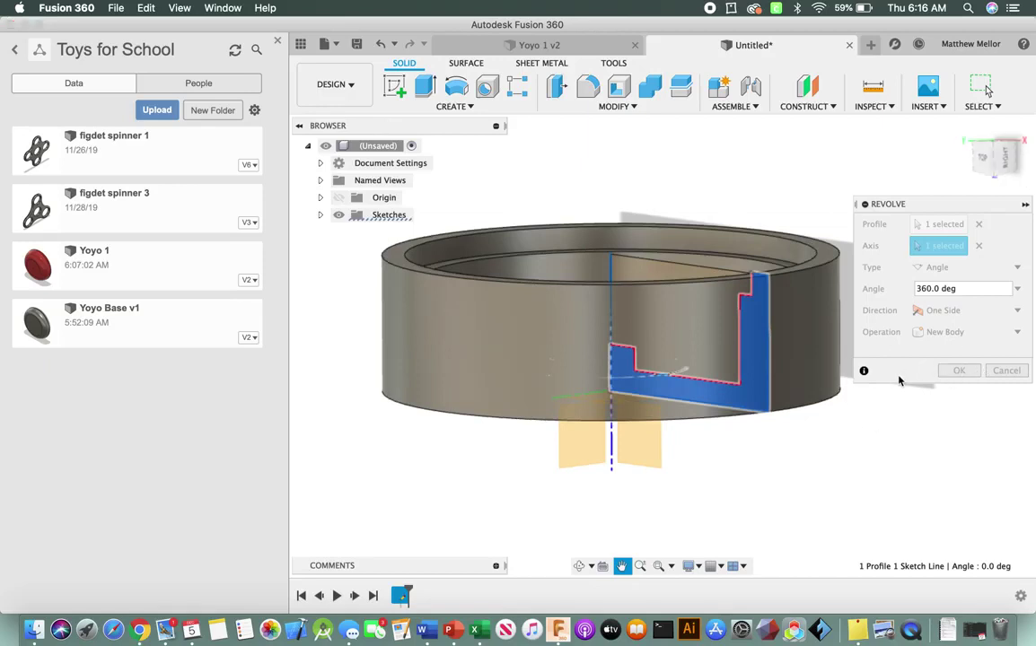
{"action": "left_click_drag", "start_coordinate": [996, 154], "coordinate": [1003, 156]}
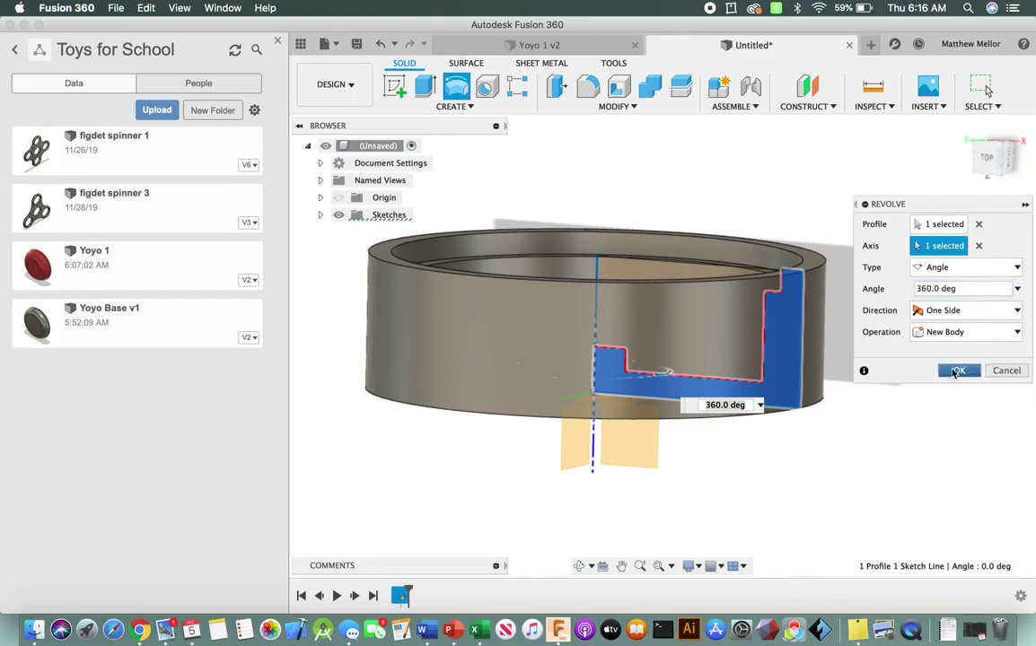
{"action": "left_click", "coordinate": [954, 370]}
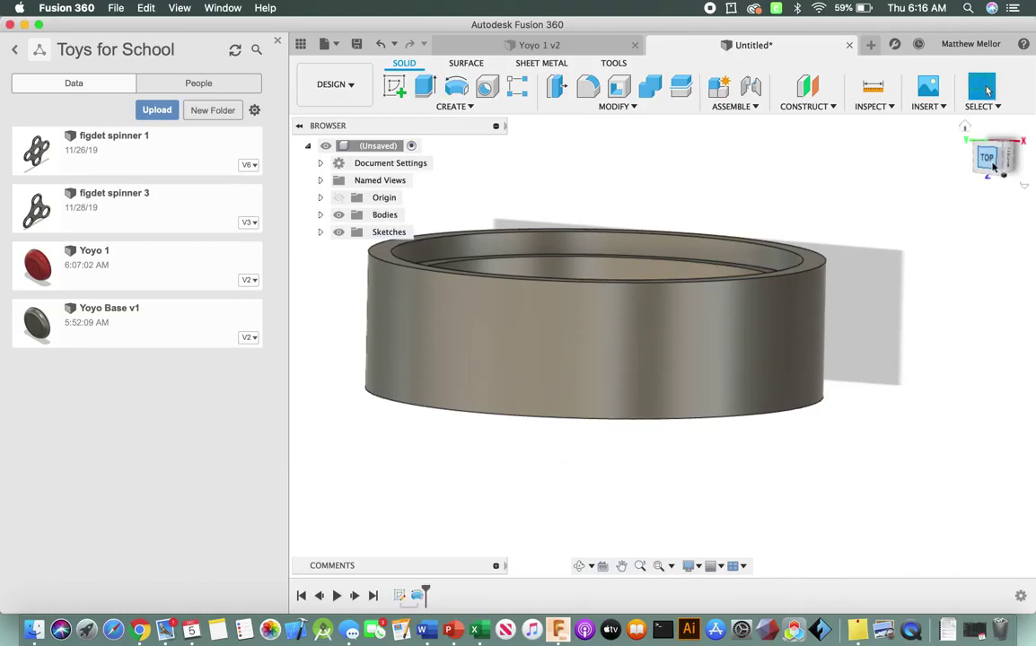
Save the design as 'Yoyo Body Version 1' in the Toys for School project
{"action": "mouse_move", "coordinate": [901, 152]}
{"action": "middle_mouse_down", "text": "shift"}
{"action": "mouse_move", "coordinate": [879, 168]}
{"action": "mouse_move", "coordinate": [906, 105]}
{"action": "mouse_move", "coordinate": [873, 221]}
{"action": "mouse_move", "coordinate": [943, 173]}
{"action": "mouse_move", "coordinate": [928, 207]}
{"action": "mouse_move", "coordinate": [826, 189]}
{"action": "mouse_move", "coordinate": [913, 182]}
{"action": "mouse_move", "coordinate": [931, 165]}
{"action": "mouse_move", "coordinate": [932, 198]}
{"action": "mouse_move", "coordinate": [942, 183]}
{"action": "middle_mouse_up", "text": "shift"}
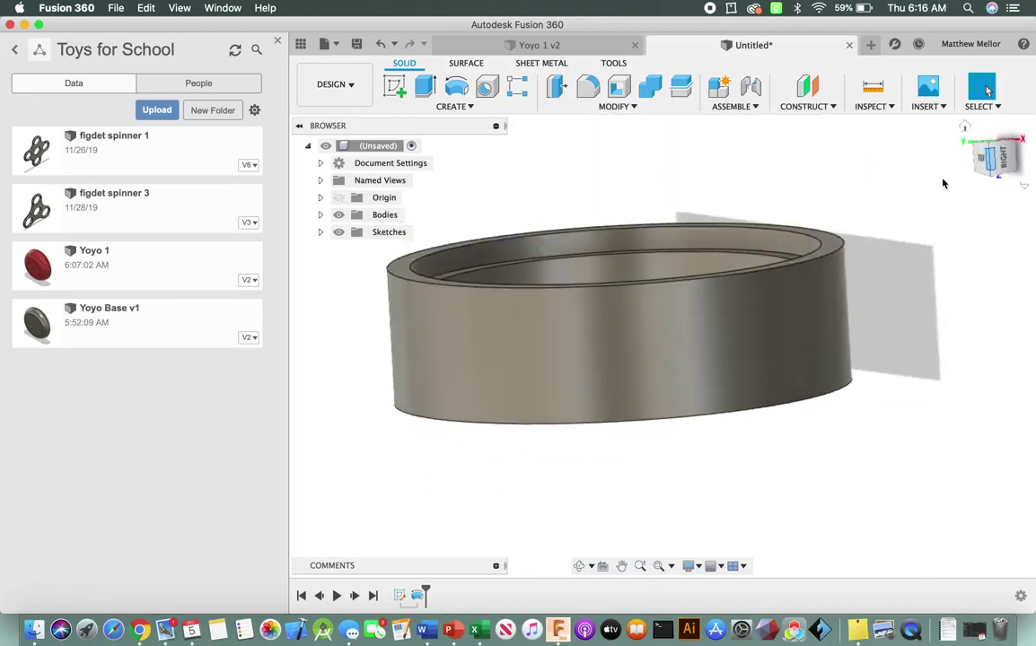
{"action": "left_click", "coordinate": [357, 43]}
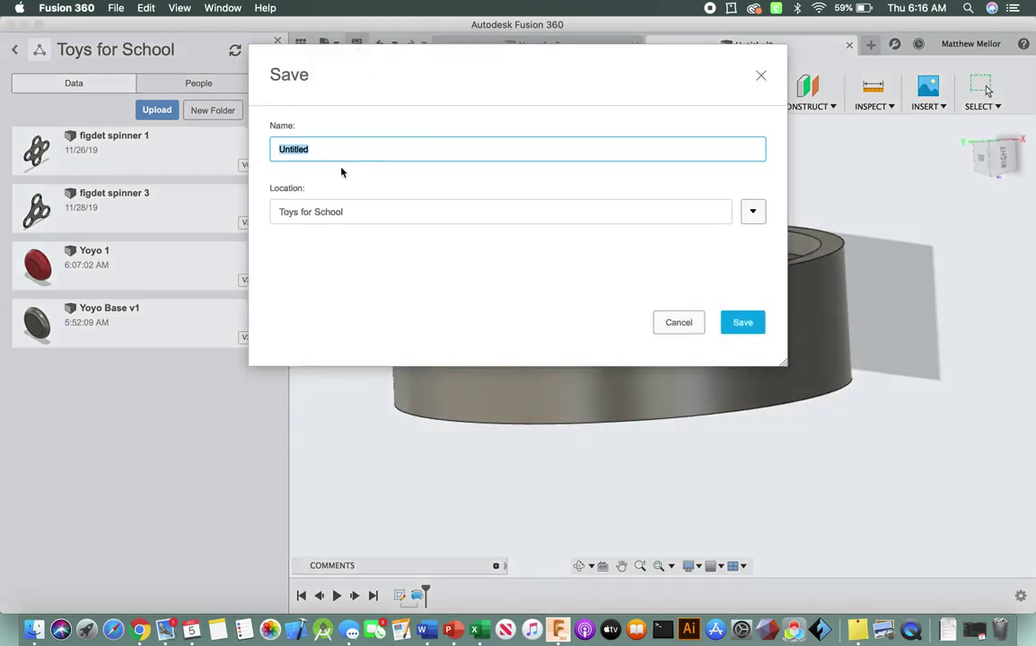
{"action": "type", "text": "Yoy"}
{"action": "key", "text": "BackSpace"}
{"action": "key", "text": "BackSpace"}
{"action": "key", "text": "BackSpace"}
{"action": "type", "text": "Body Version 1"}
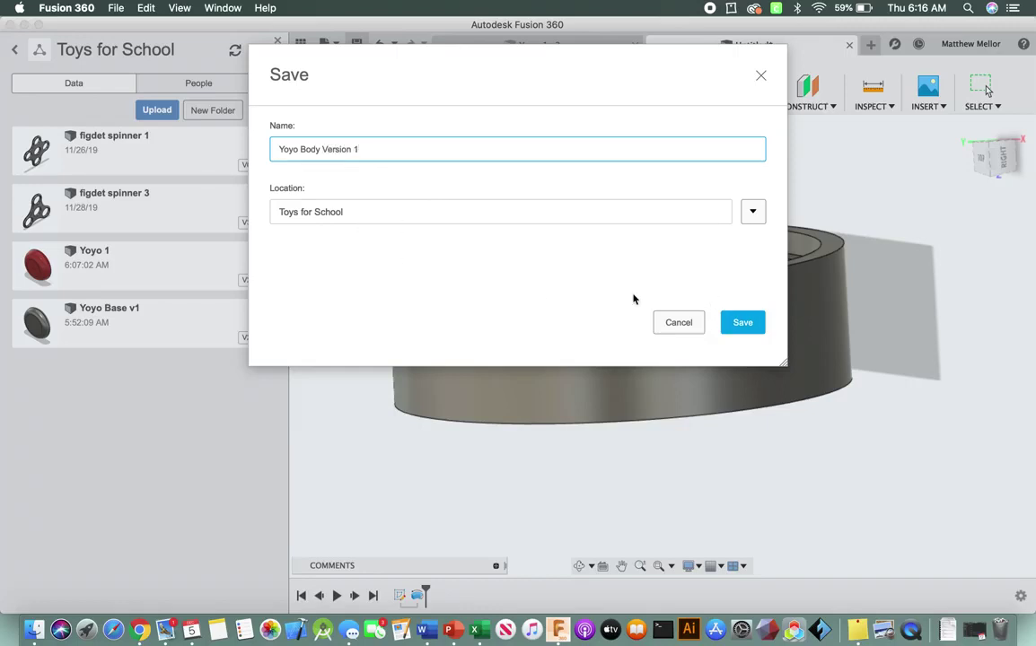
{"action": "left_click", "coordinate": [744, 323]}
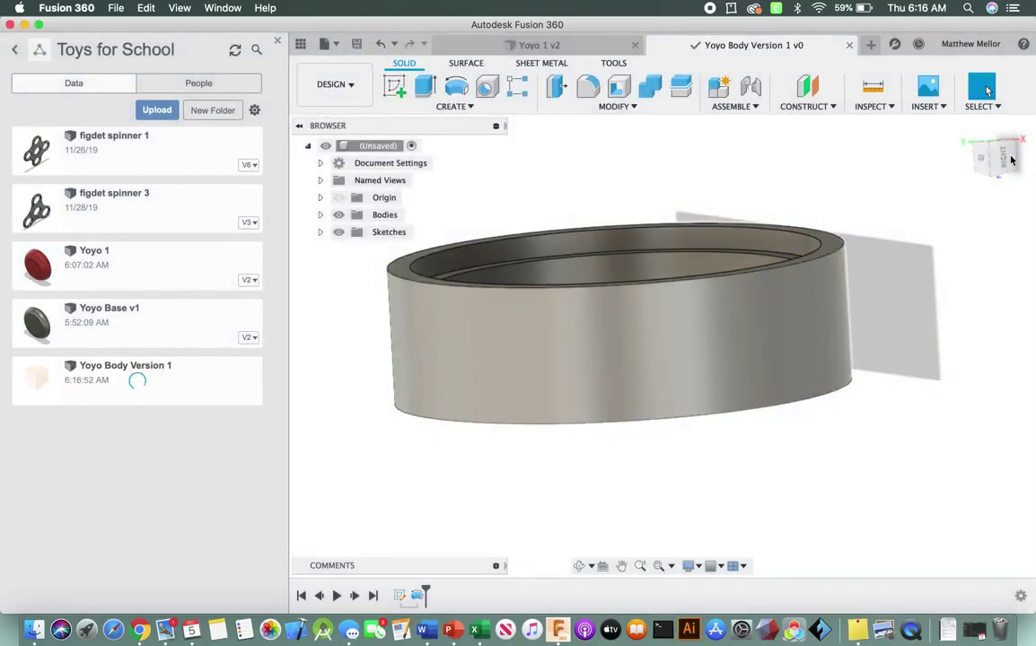
Fillet the body's bottom outer edge with a 0.50 in radius
{"action": "mouse_move", "coordinate": [1005, 160]}
{"action": "left_mouse_down"}
{"action": "mouse_move", "coordinate": [1000, 172]}
{"action": "mouse_move", "coordinate": [1008, 159]}
{"action": "left_mouse_up"}
{"action": "middle_click_drag", "start_coordinate": [987, 90], "coordinate": [987, 90], "text": "shift"}
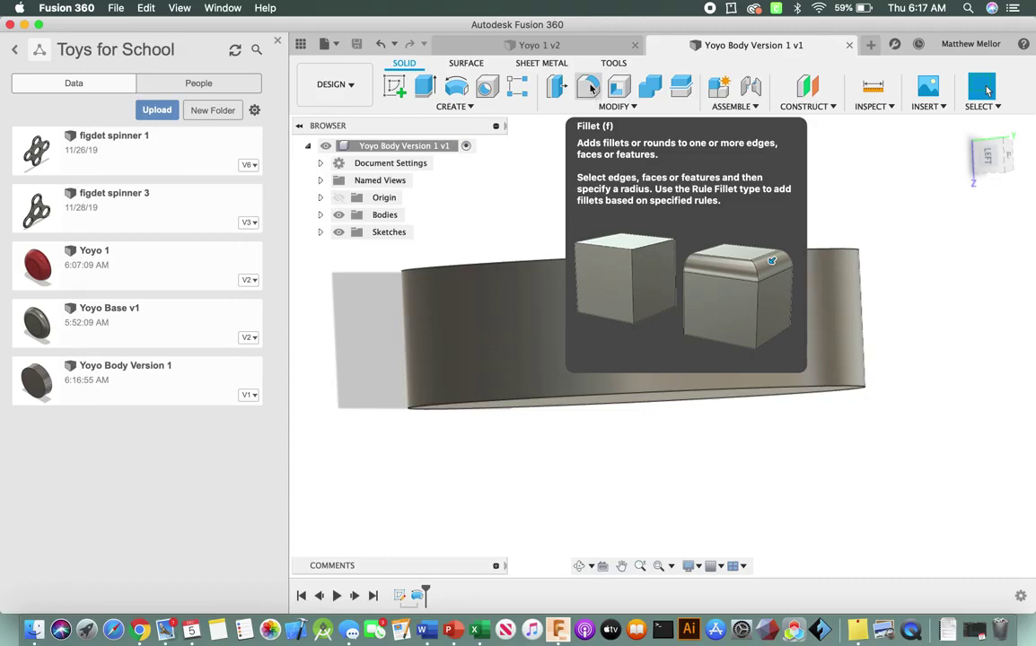
{"action": "left_click", "coordinate": [589, 86]}
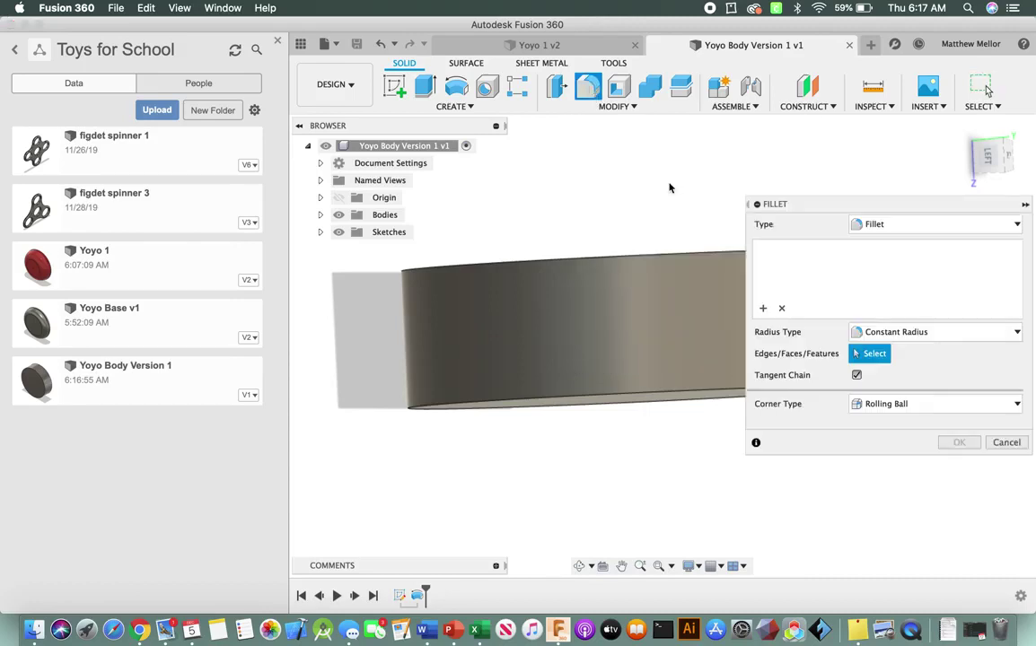
{"action": "left_click", "coordinate": [500, 403]}
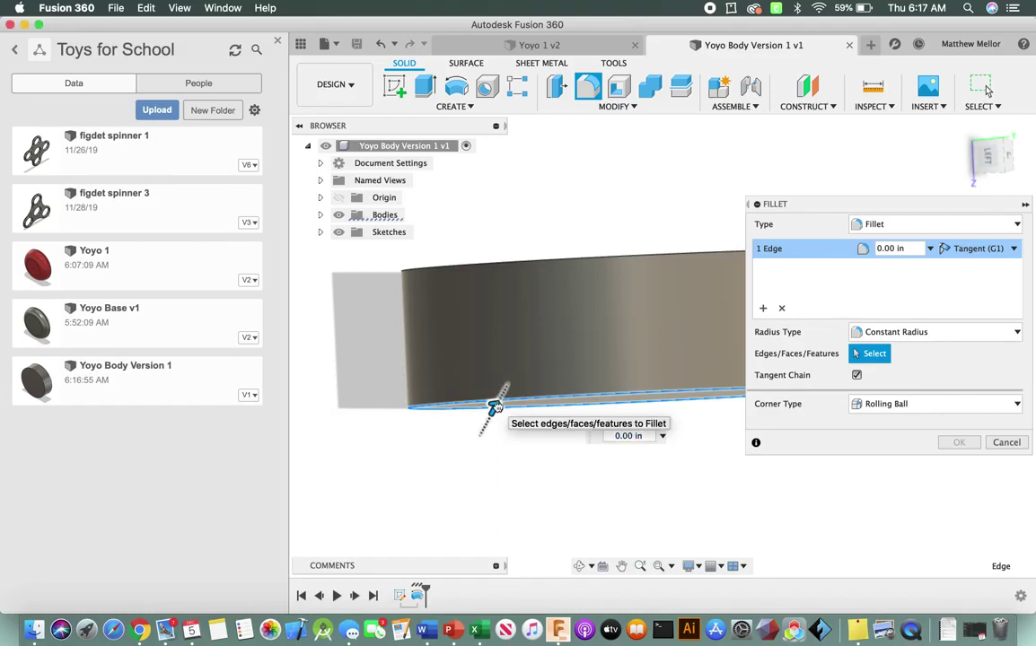
{"action": "left_click_drag", "start_coordinate": [492, 409], "coordinate": [509, 380]}
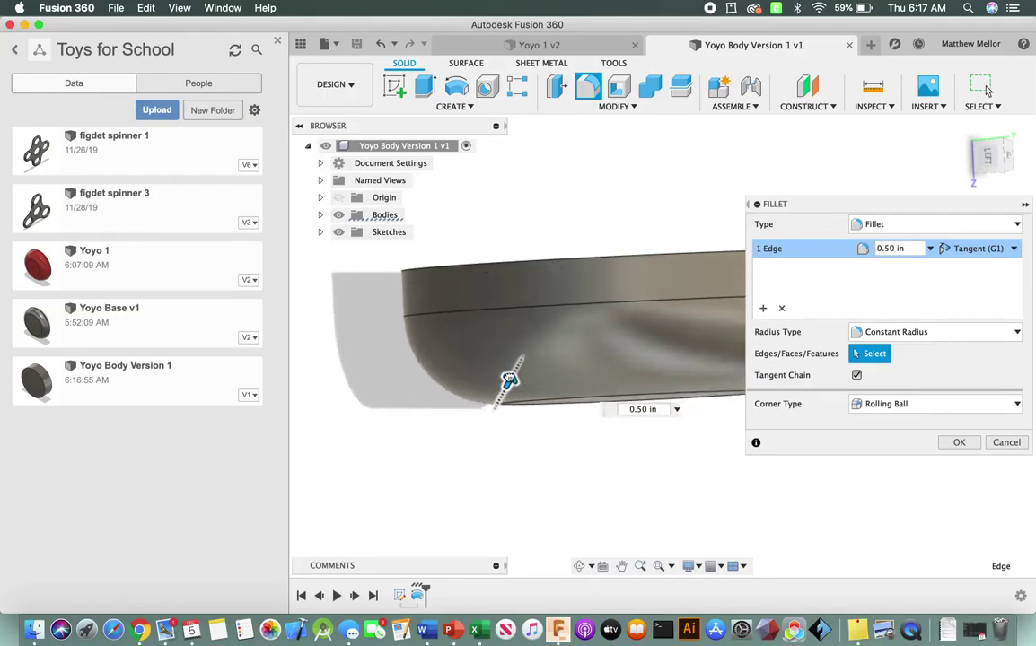
{"action": "left_click", "coordinate": [957, 443]}
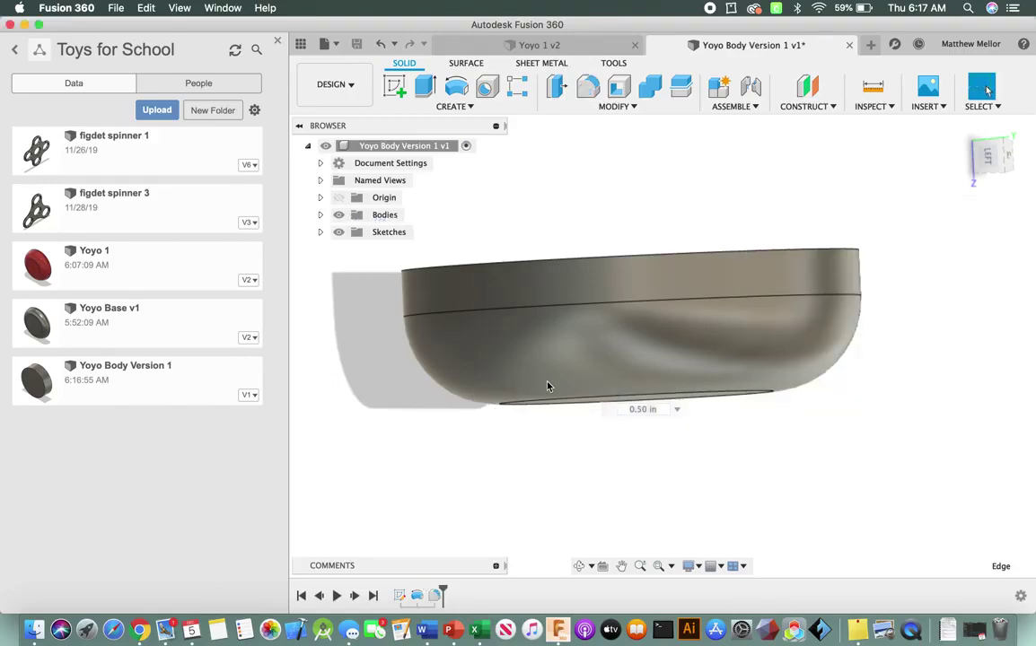
{"action": "mouse_move", "coordinate": [969, 173]}
{"action": "left_mouse_down"}
{"action": "mouse_move", "coordinate": [1019, 172]}
{"action": "mouse_move", "coordinate": [1009, 170]}
{"action": "left_mouse_up"}
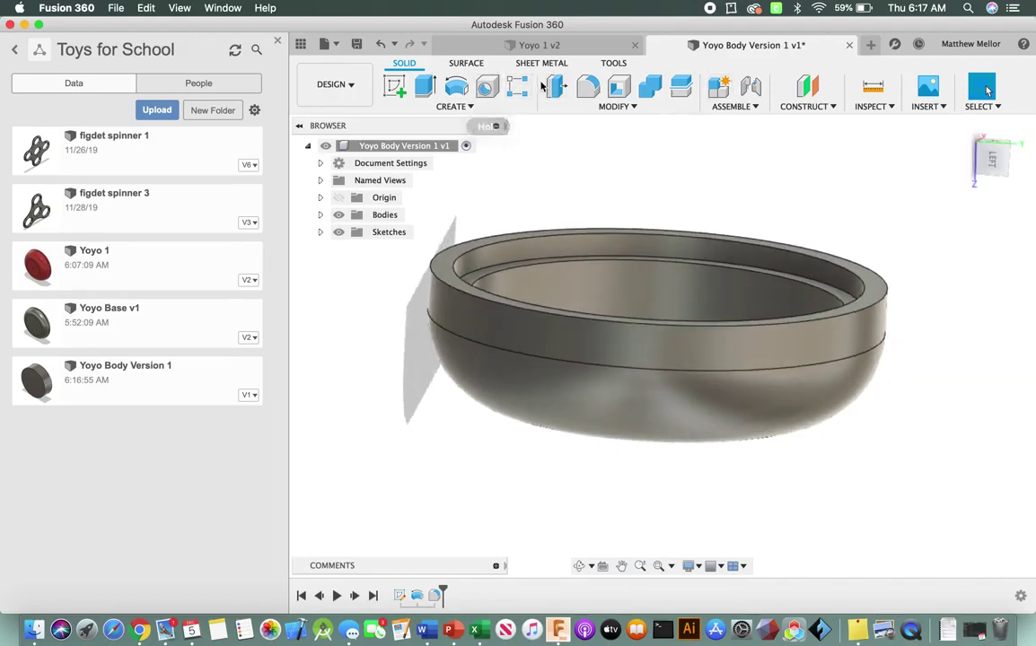
Round the body's top outer edge with a 0.1 in fillet
{"action": "left_click", "coordinate": [585, 87]}
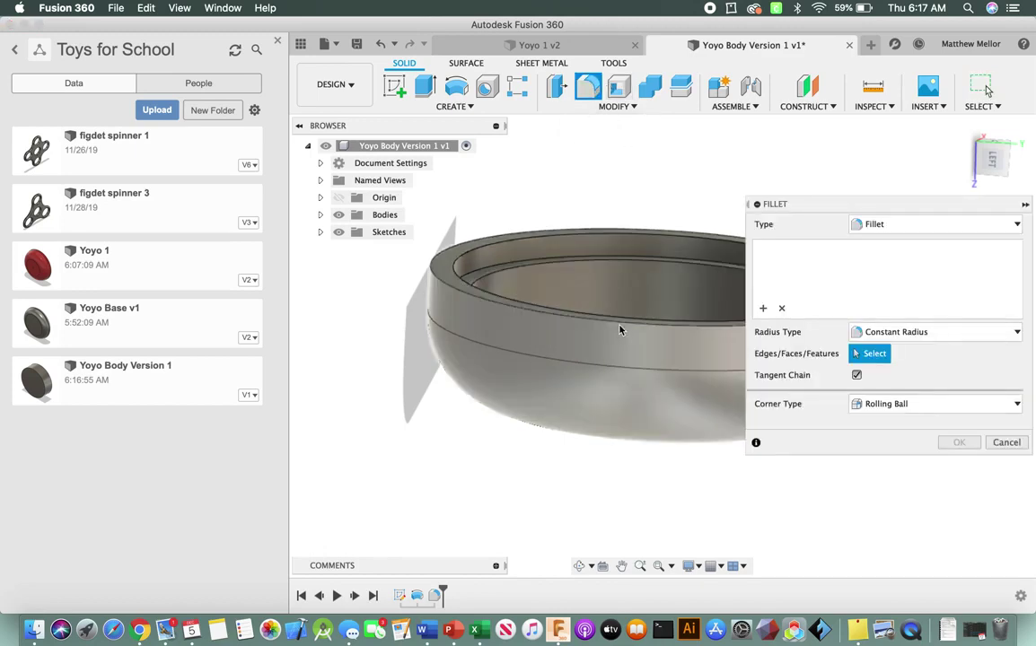
{"action": "left_click", "coordinate": [618, 316]}
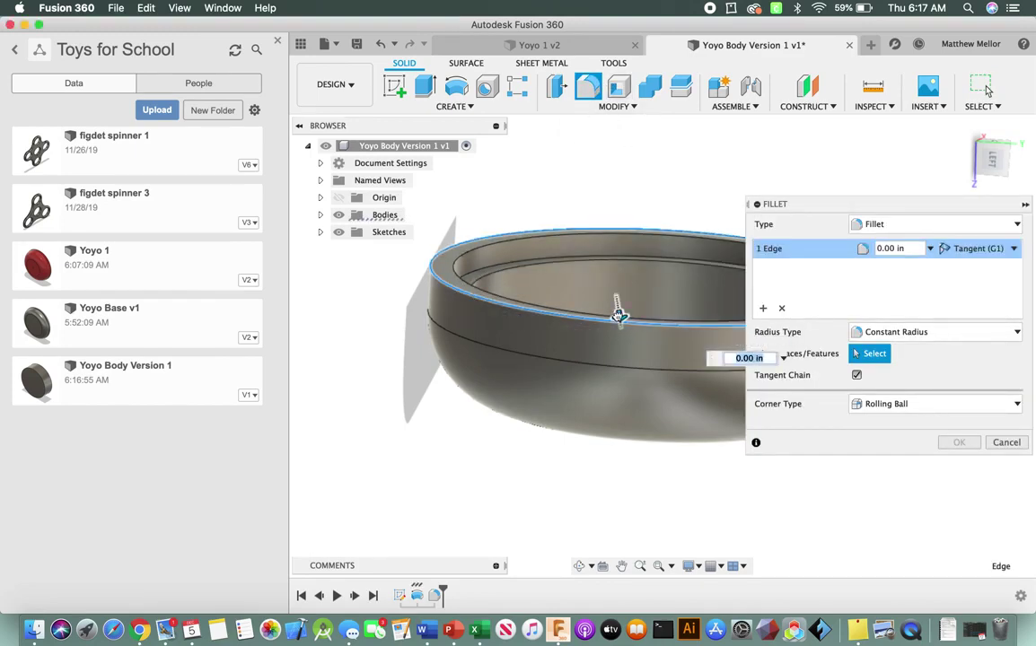
{"action": "type", "text": "0.1"}
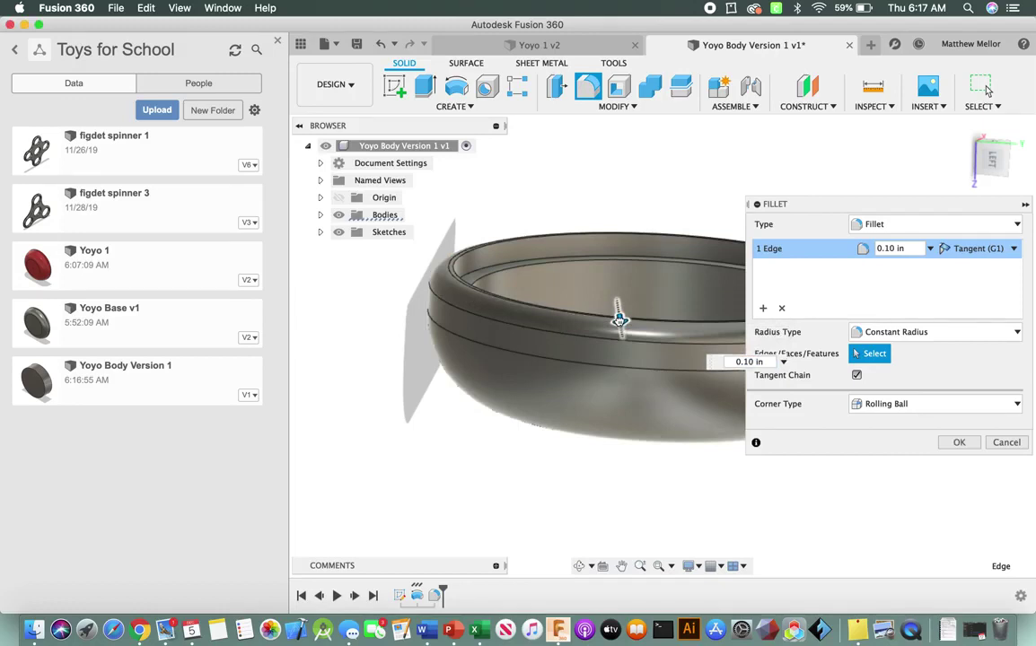
{"action": "mouse_move", "coordinate": [619, 320]}
{"action": "left_mouse_down"}
{"action": "mouse_move", "coordinate": [640, 338]}
{"action": "mouse_move", "coordinate": [621, 353]}
{"action": "mouse_move", "coordinate": [623, 367]}
{"action": "mouse_move", "coordinate": [609, 334]}
{"action": "mouse_move", "coordinate": [619, 319]}
{"action": "left_mouse_up"}
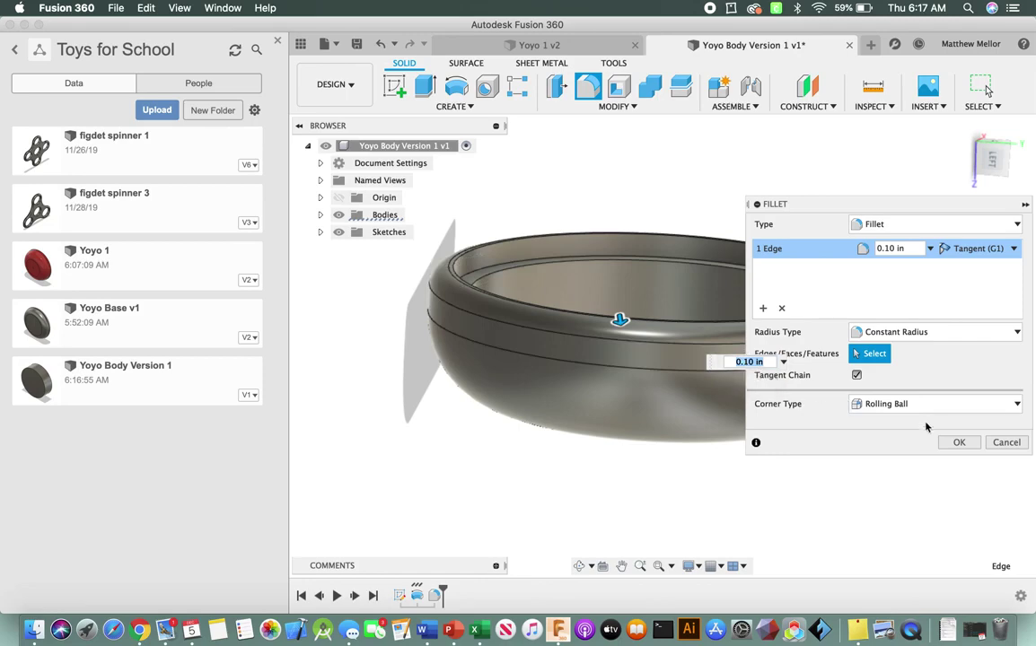
{"action": "left_click", "coordinate": [952, 442]}
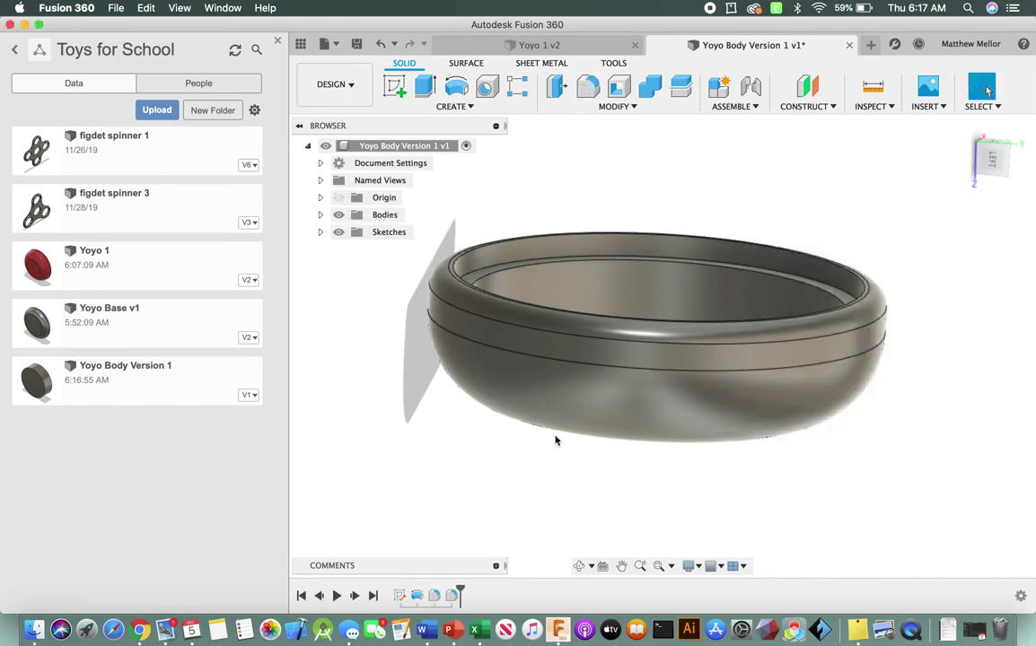
Orbit the yoyo to inspect the centre boss from above and then the underside
{"action": "mouse_move", "coordinate": [987, 157]}
{"action": "middle_mouse_down", "text": "shift"}
{"action": "mouse_move", "coordinate": [958, 197]}
{"action": "mouse_move", "coordinate": [962, 207]}
{"action": "mouse_move", "coordinate": [976, 166]}
{"action": "mouse_move", "coordinate": [984, 194]}
{"action": "mouse_move", "coordinate": [988, 184]}
{"action": "mouse_move", "coordinate": [955, 204]}
{"action": "mouse_move", "coordinate": [992, 166]}
{"action": "mouse_move", "coordinate": [980, 161]}
{"action": "mouse_move", "coordinate": [996, 179]}
{"action": "middle_mouse_up", "text": "shift"}
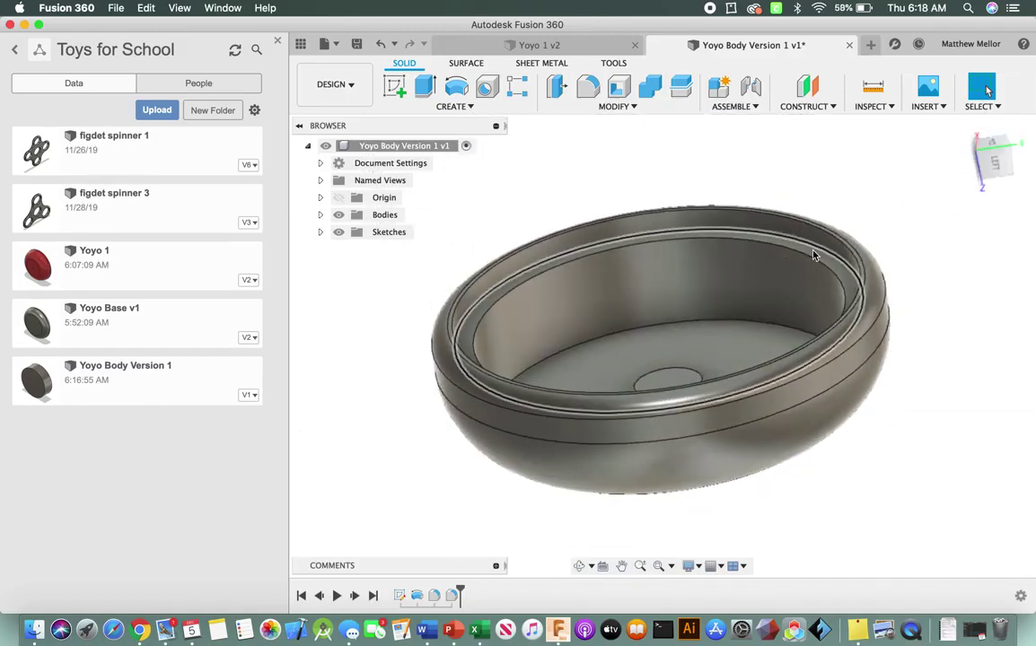
{"action": "left_click", "coordinate": [668, 384]}
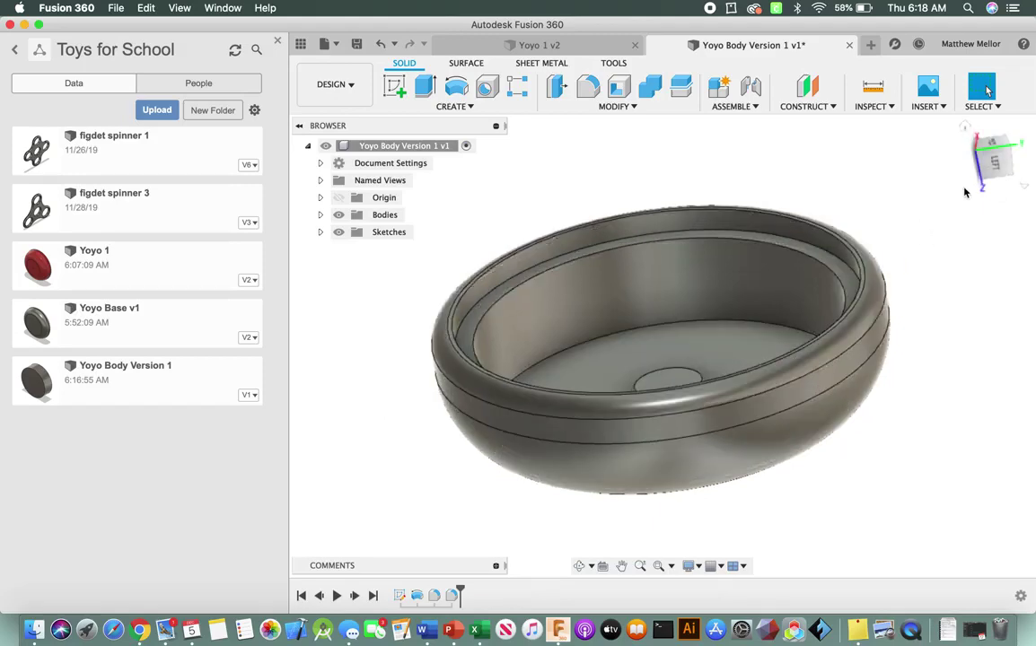
{"action": "mouse_move", "coordinate": [1009, 171]}
{"action": "middle_mouse_down", "text": "shift"}
{"action": "mouse_move", "coordinate": [1026, 178]}
{"action": "mouse_move", "coordinate": [1008, 182]}
{"action": "mouse_move", "coordinate": [994, 167]}
{"action": "mouse_move", "coordinate": [1003, 175]}
{"action": "mouse_move", "coordinate": [1021, 164]}
{"action": "mouse_move", "coordinate": [998, 162]}
{"action": "middle_mouse_up", "text": "shift"}
{"action": "middle_click_drag", "start_coordinate": [986, 89], "coordinate": [604, 246], "text": "shift"}
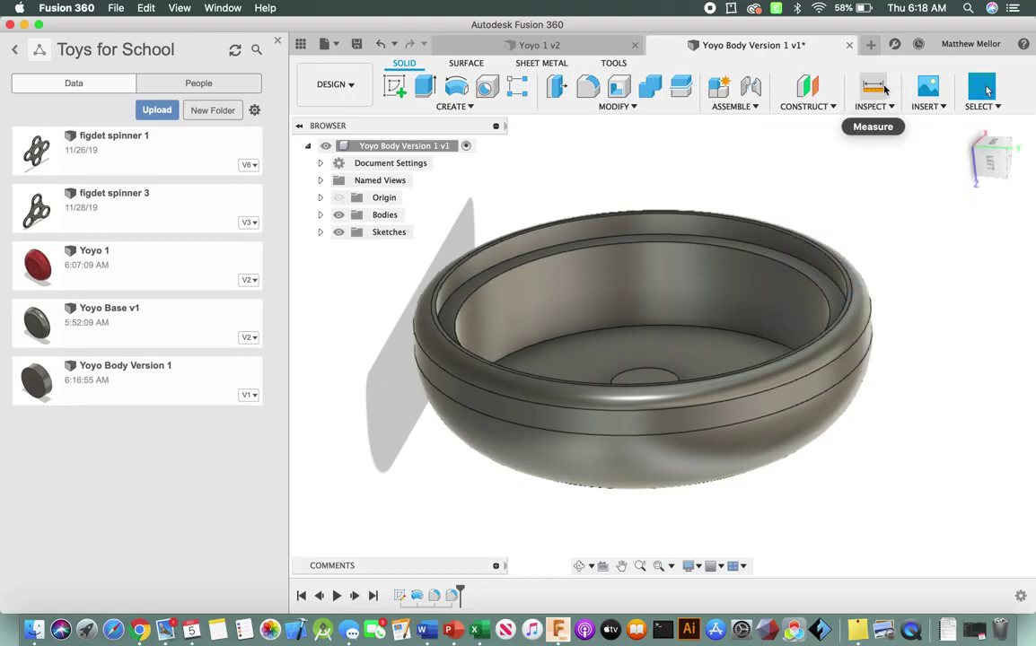
{"action": "left_click", "coordinate": [884, 88]}
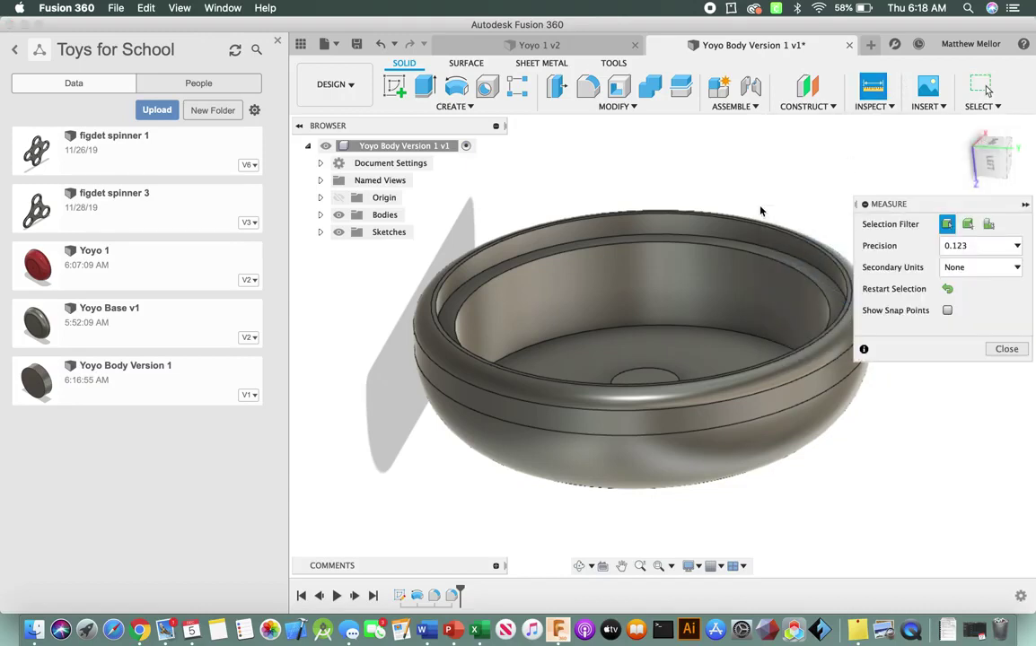
{"action": "left_click", "coordinate": [651, 233]}
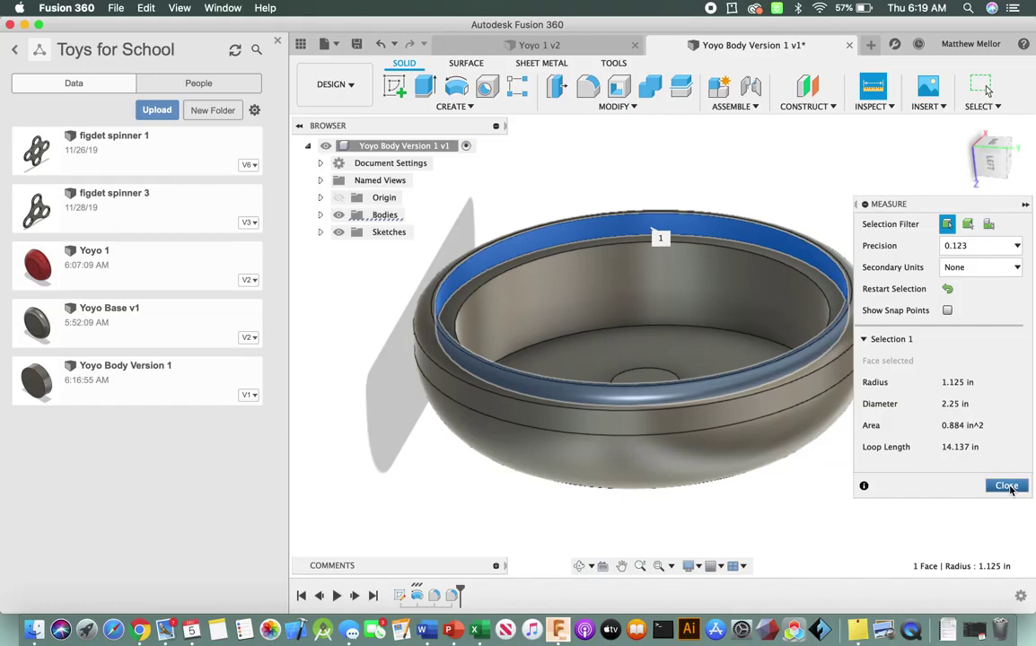
Close the measurement and view the hollow straight down, centred on the boss and zoomed out
{"action": "left_click", "coordinate": [1007, 486]}
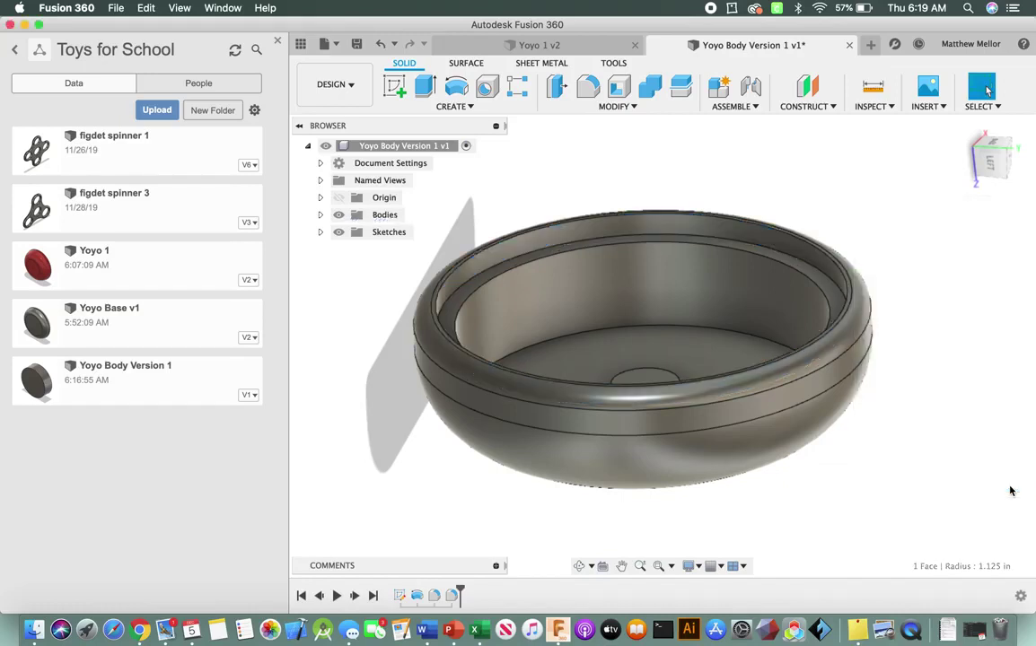
{"action": "mouse_move", "coordinate": [988, 164]}
{"action": "left_mouse_down"}
{"action": "mouse_move", "coordinate": [991, 210]}
{"action": "mouse_move", "coordinate": [982, 175]}
{"action": "left_mouse_up"}
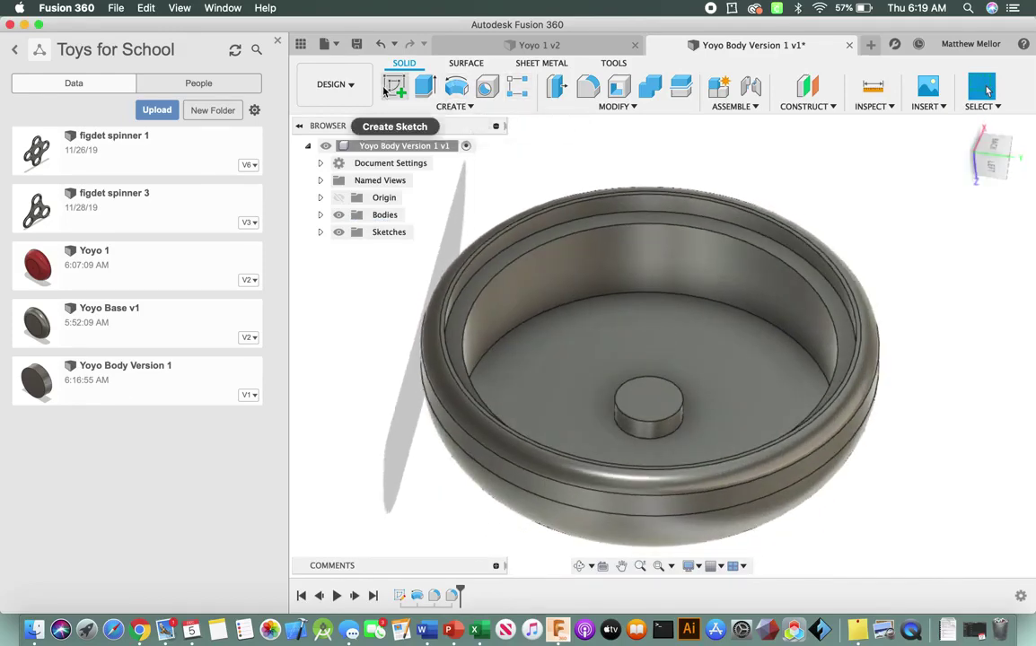
{"action": "left_click_drag", "start_coordinate": [992, 151], "coordinate": [987, 177]}
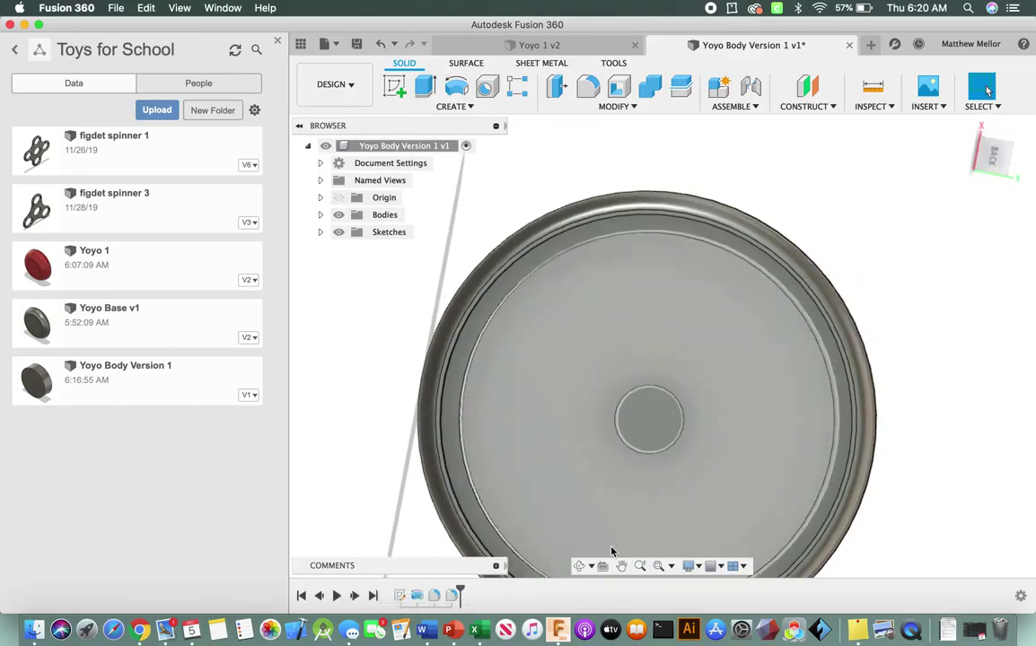
{"action": "left_click_drag", "start_coordinate": [894, 439], "coordinate": [913, 353]}
{"action": "scroll", "coordinate": [913, 354], "scroll_direction": "down", "scroll_amount": 5}
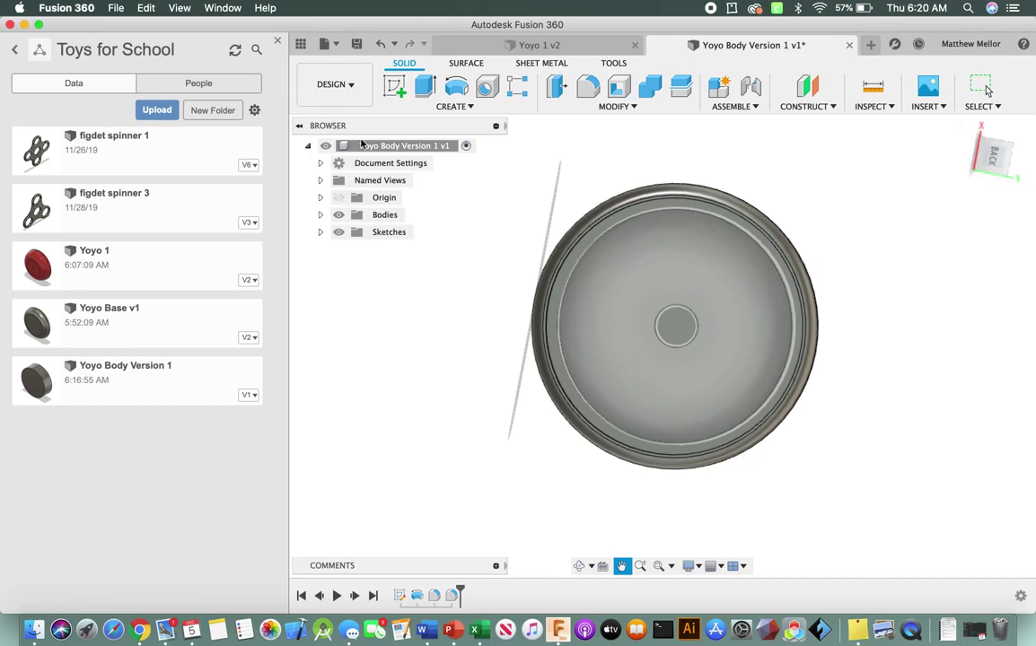
Start a sketch on the centre boss face and draw a circle at the yoyo centre
{"action": "left_click", "coordinate": [392, 86]}
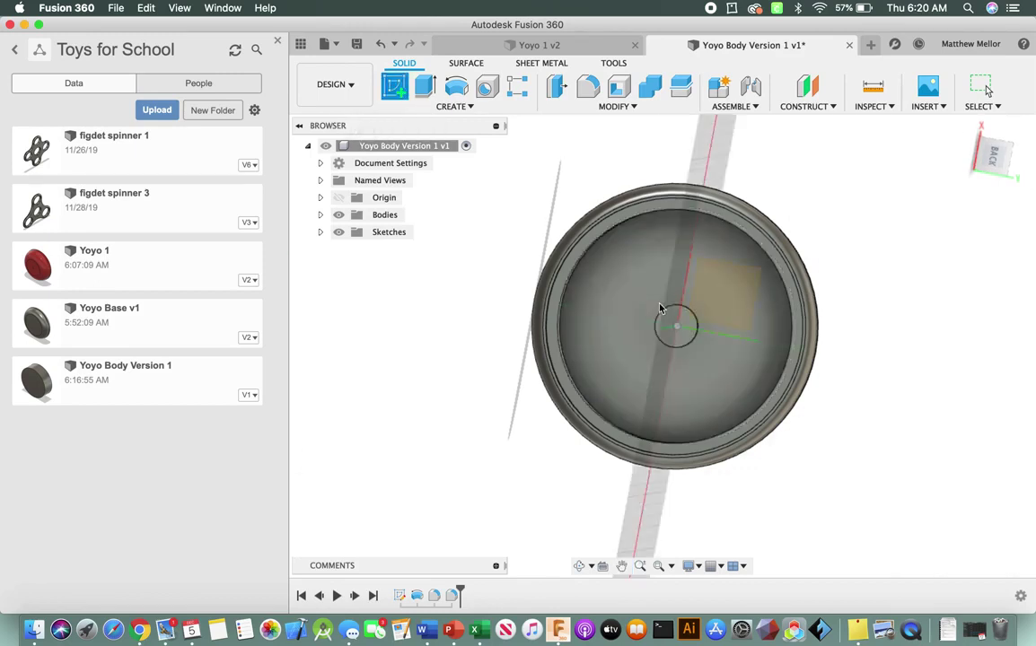
{"action": "left_click", "coordinate": [669, 338]}
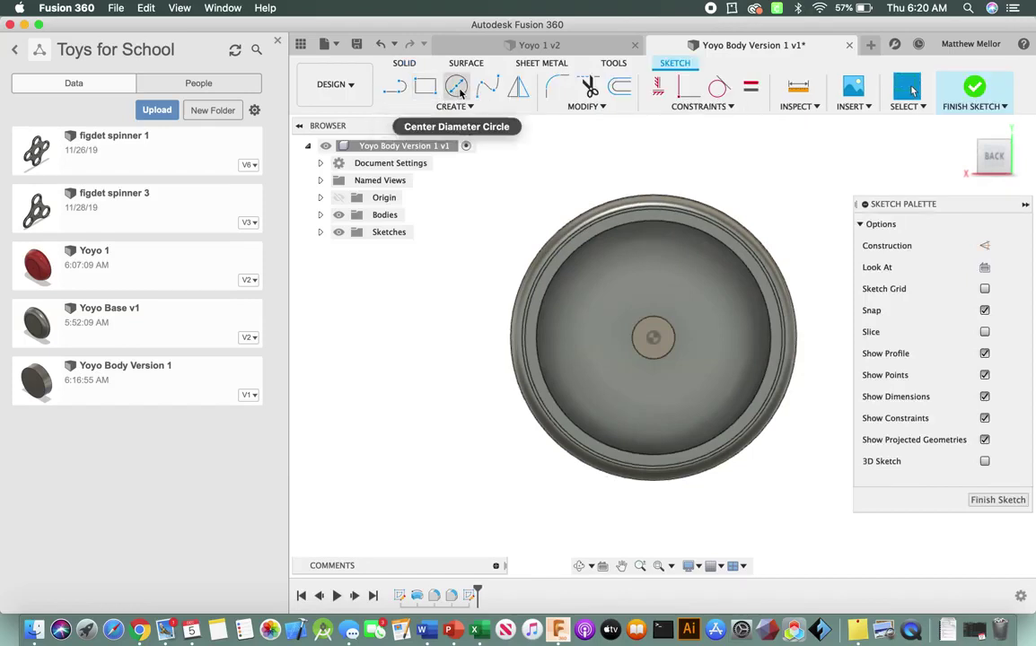
{"action": "left_click", "coordinate": [457, 88]}
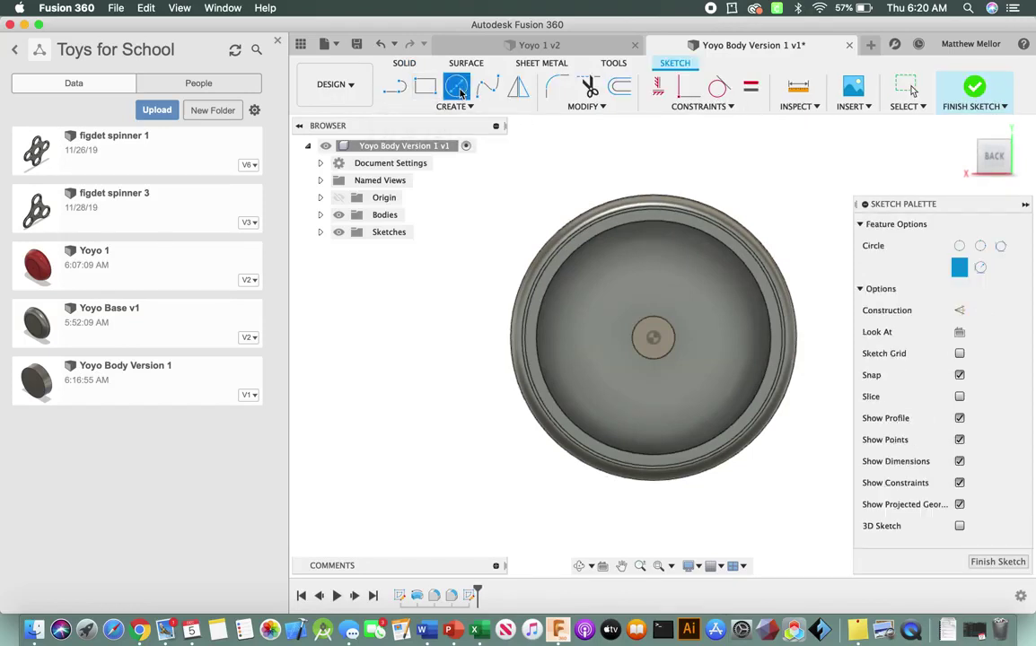
{"action": "left_click", "coordinate": [655, 340]}
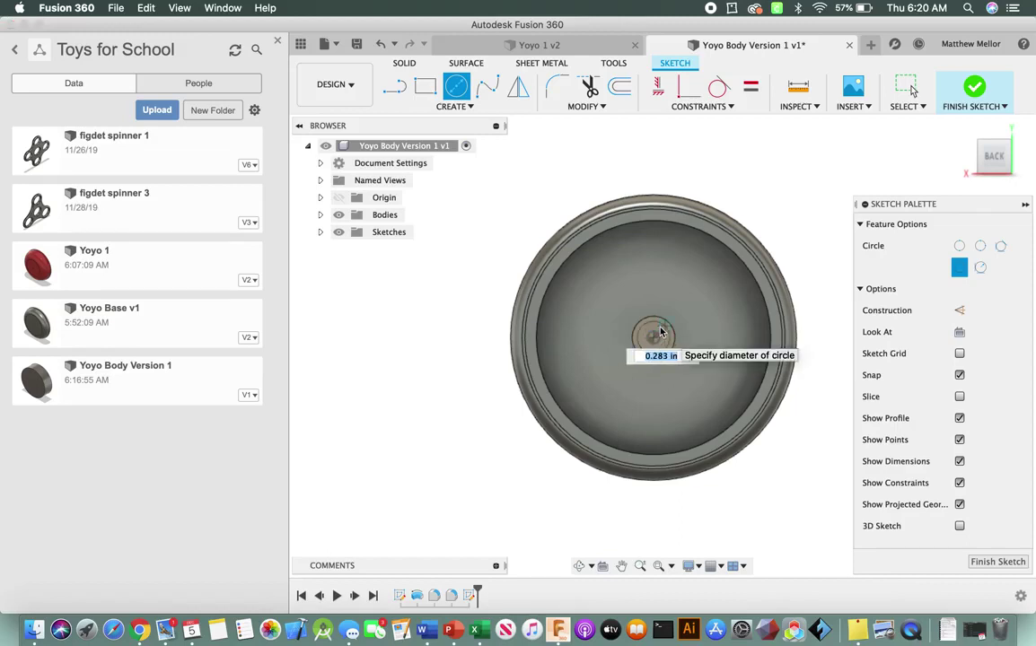
{"action": "key", "text": "Return"}
{"action": "key", "text": "Escape"}
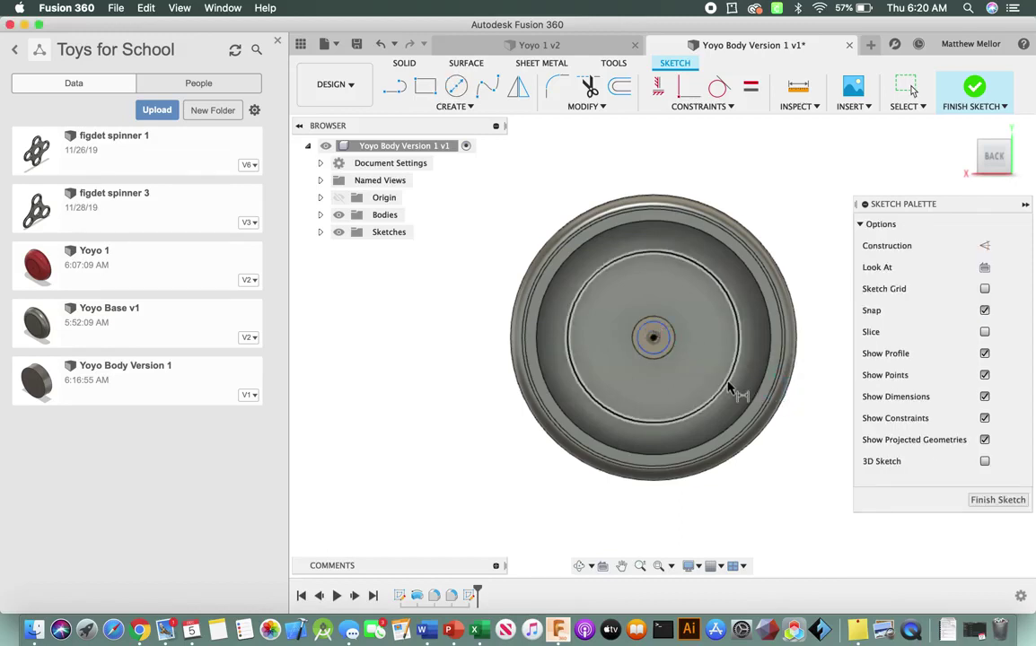
Dimension the centre circle to 0.1 in diameter and finish the sketch
{"action": "left_click", "coordinate": [668, 341]}
{"action": "key", "text": "d"}
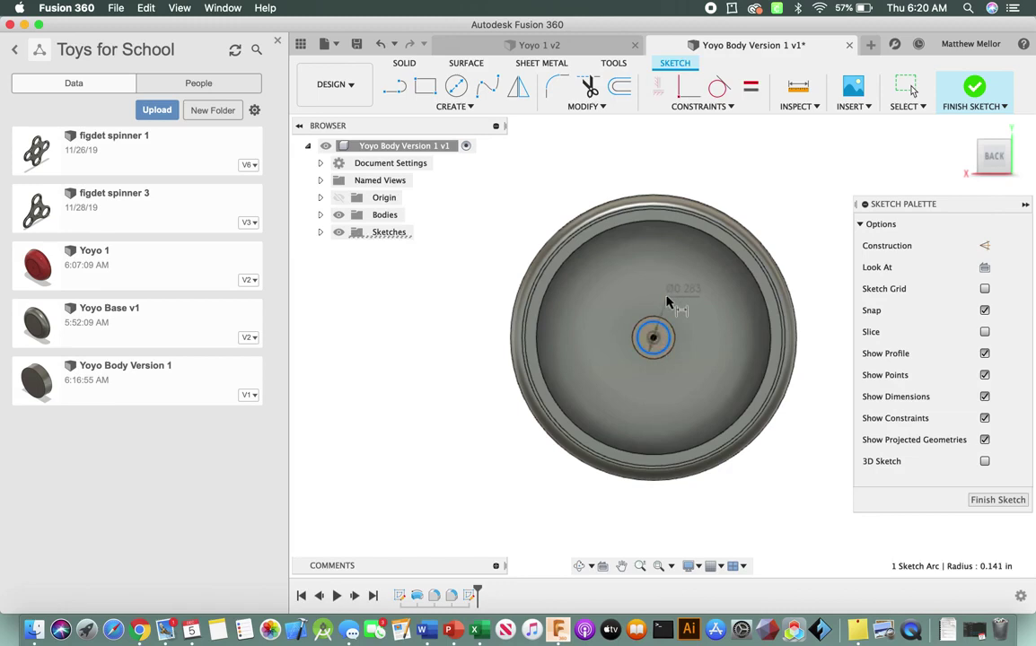
{"action": "left_click", "coordinate": [671, 299]}
{"action": "type", "text": "0."}
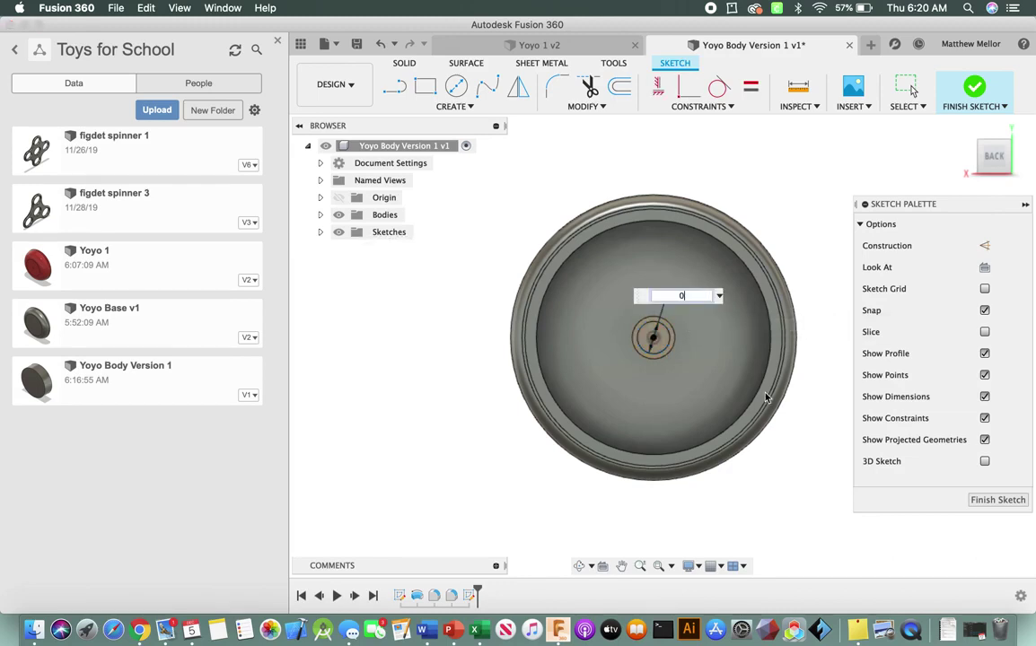
{"action": "type", "text": "1\""}
{"action": "key", "text": "Return"}
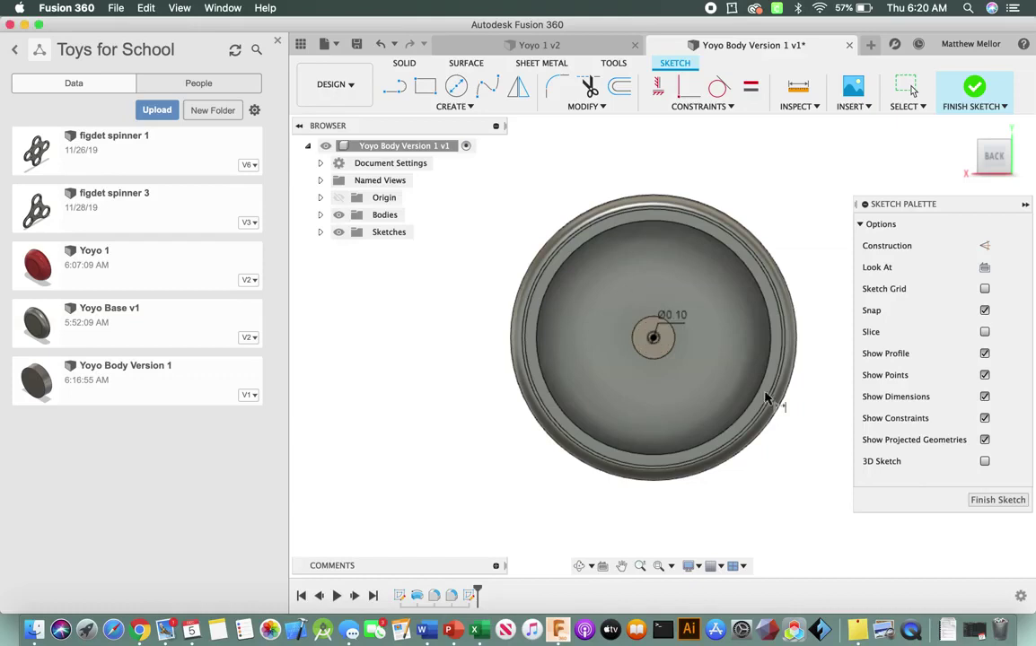
{"action": "left_click", "coordinate": [970, 504]}
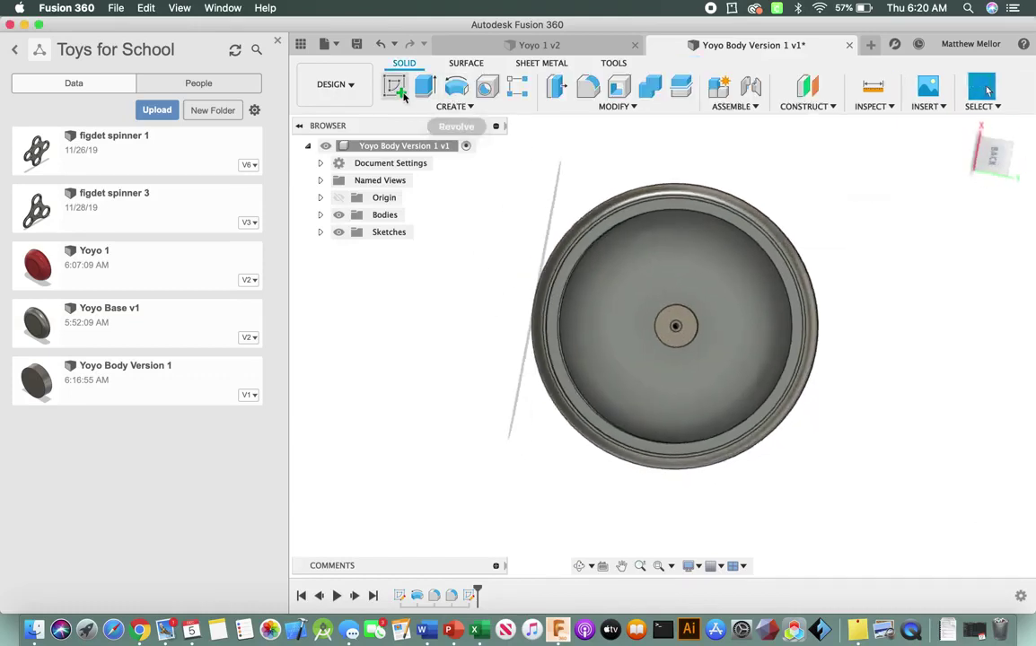
Reopen the centre-circle sketch and change its diameter from 0.10 to 0.125 in
{"action": "right_click", "coordinate": [471, 595]}
{"action": "left_click", "coordinate": [509, 445]}
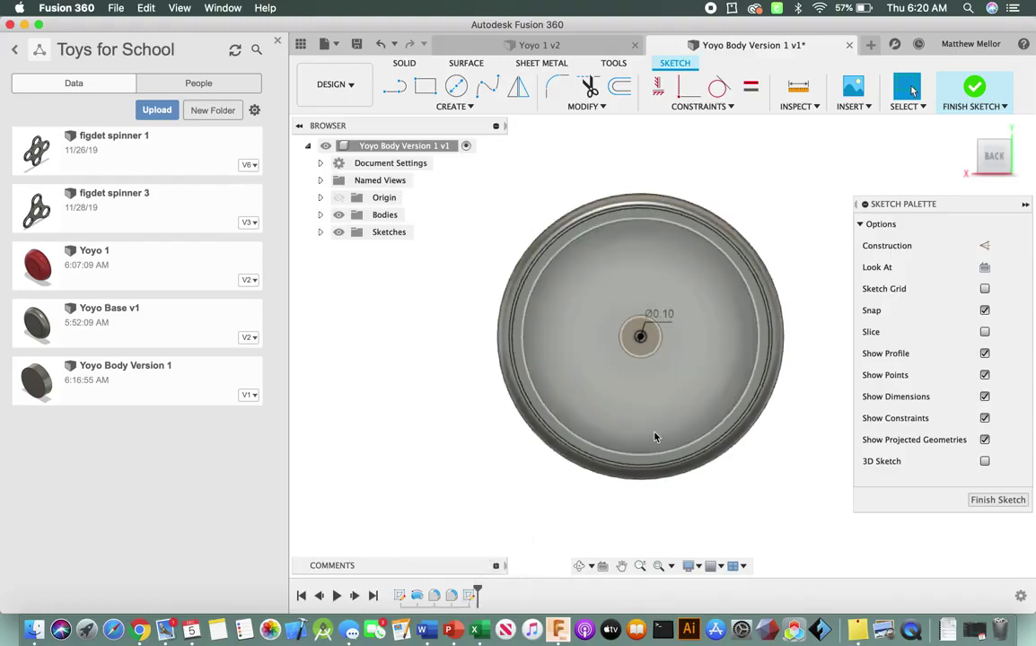
{"action": "scroll", "coordinate": [670, 325], "scroll_direction": "up", "scroll_amount": 2}
{"action": "key", "text": "d"}
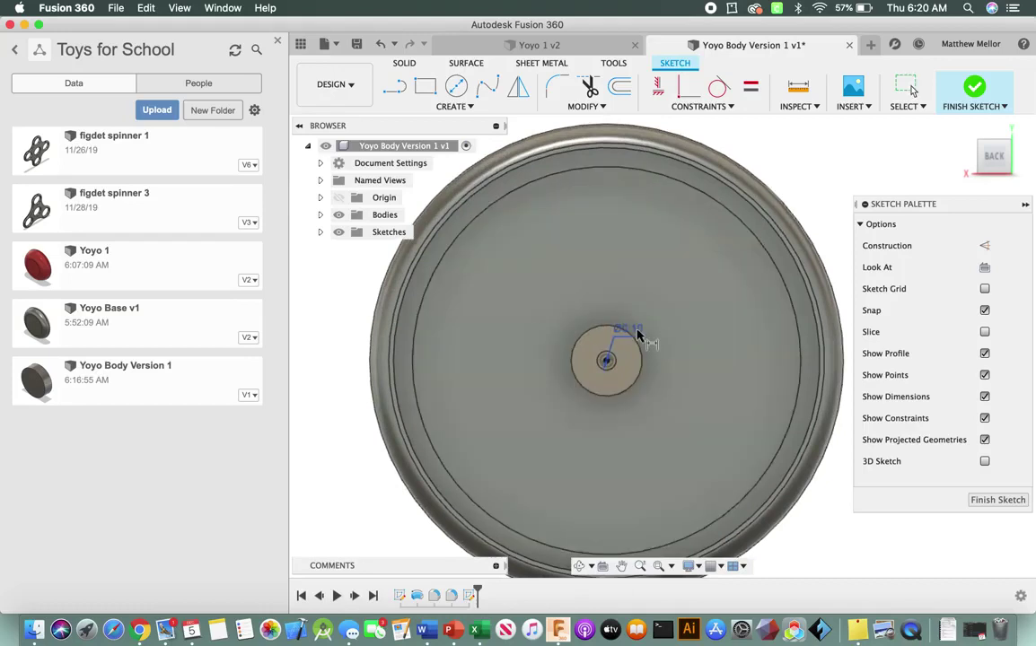
{"action": "double_click", "coordinate": [633, 330]}
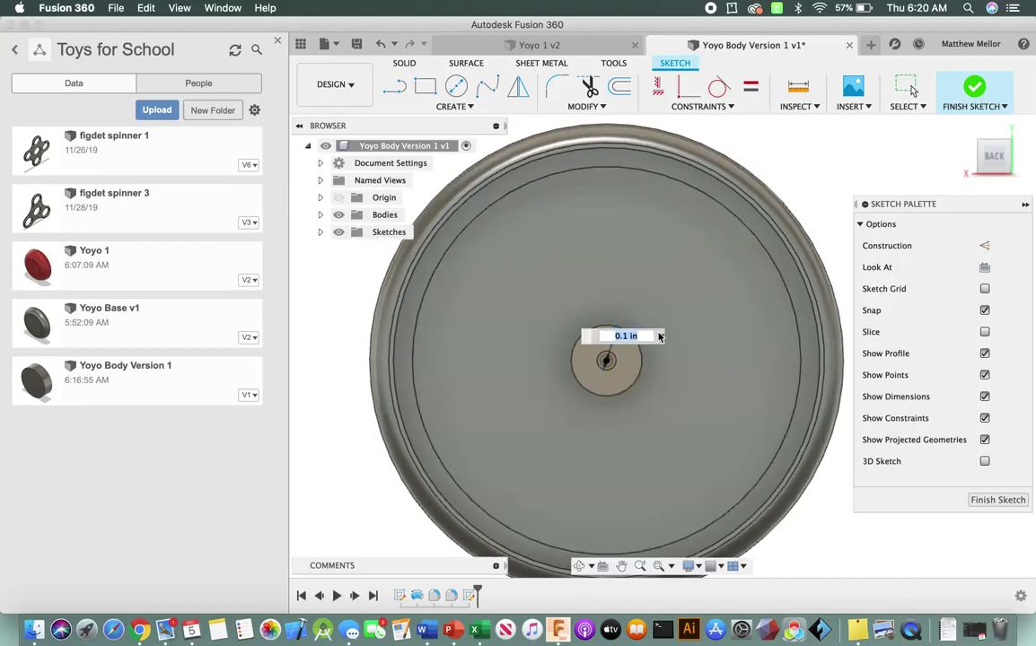
{"action": "type", "text": "0.125"}
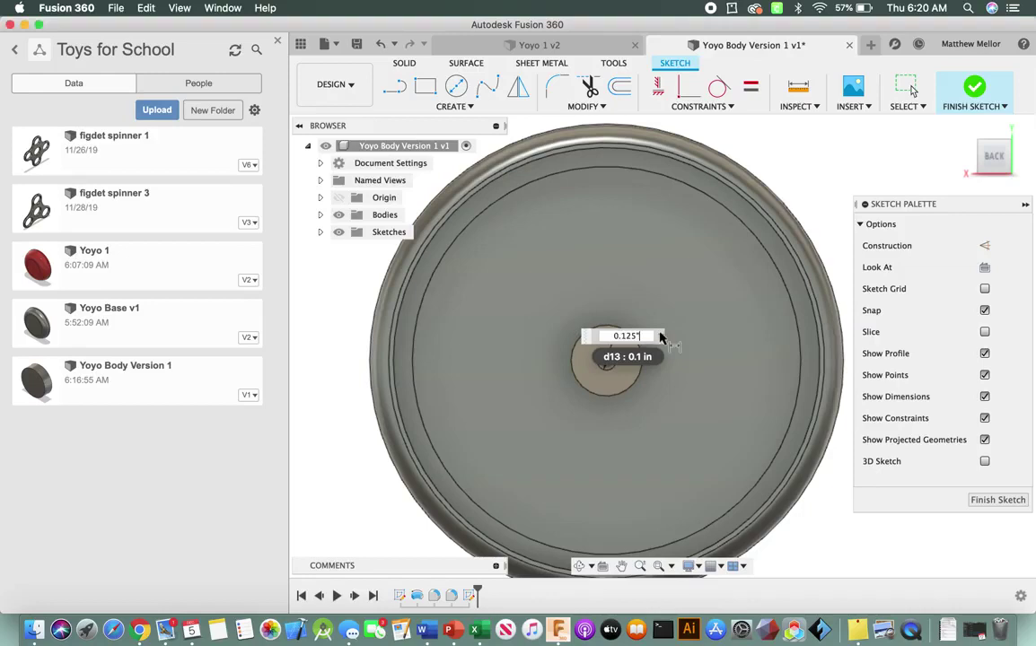
{"action": "key", "text": "Return"}
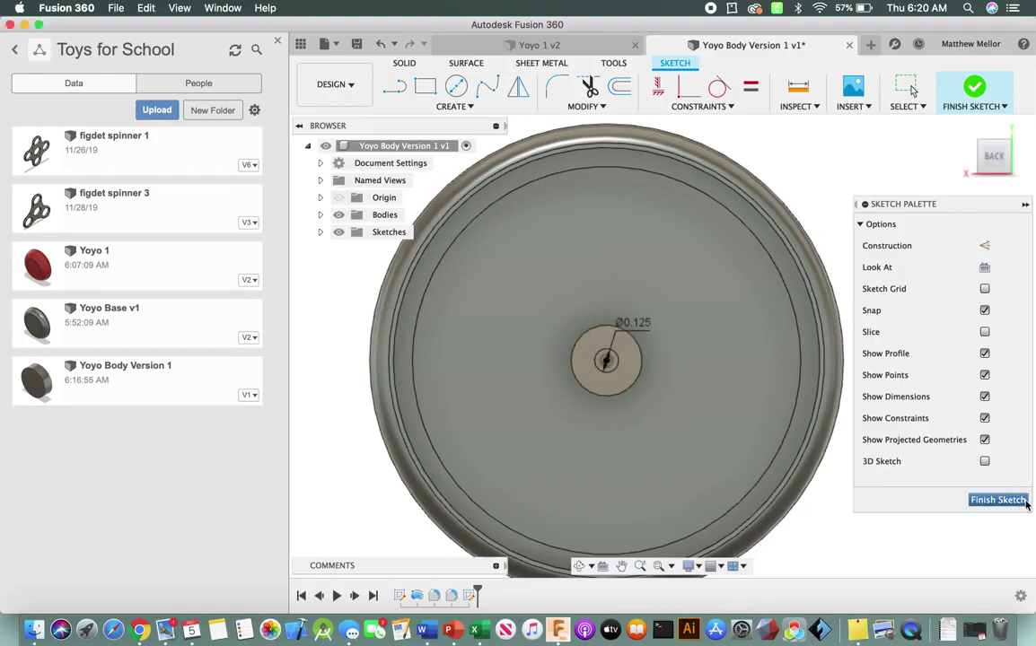
{"action": "left_click", "coordinate": [996, 500]}
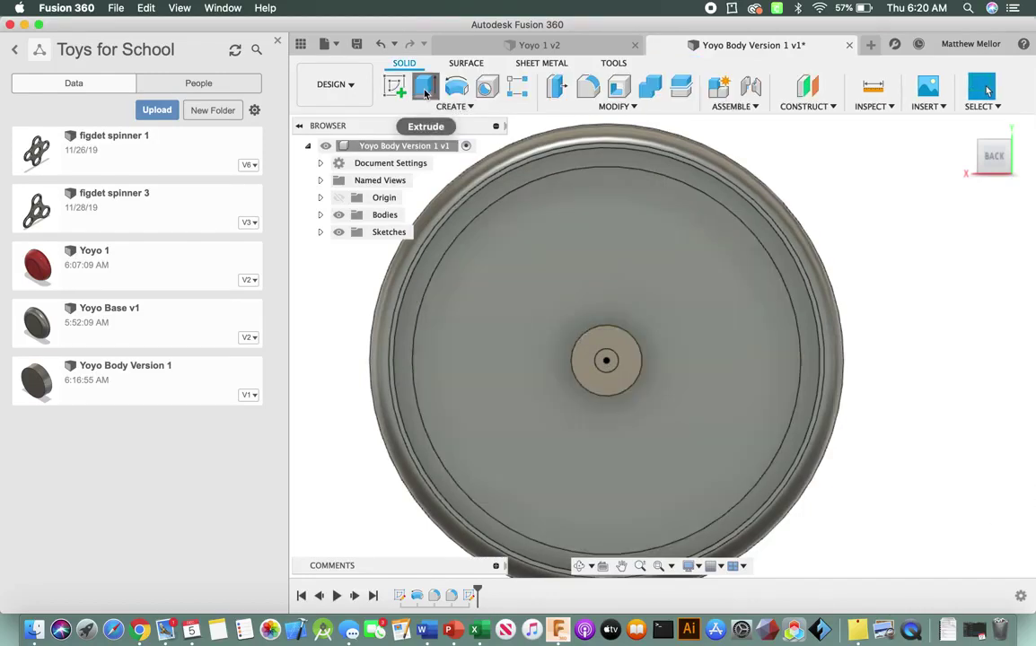
{"action": "left_click", "coordinate": [425, 86]}
Cut the centre circle 0.90 in deep through the body as the shaft hole
{"action": "left_click", "coordinate": [614, 360]}
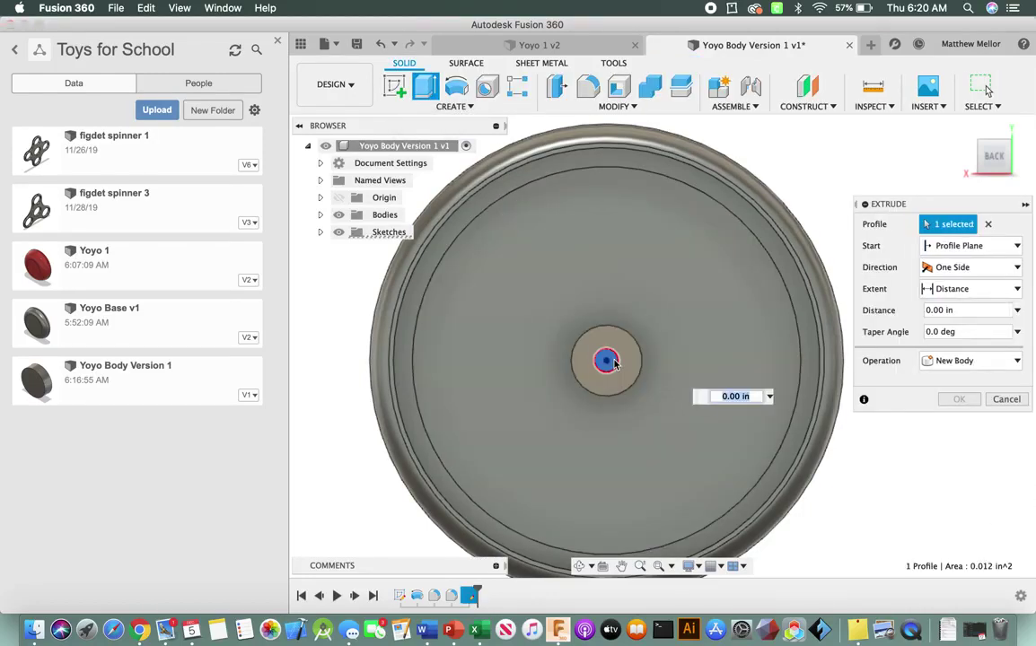
{"action": "left_click", "coordinate": [995, 157]}
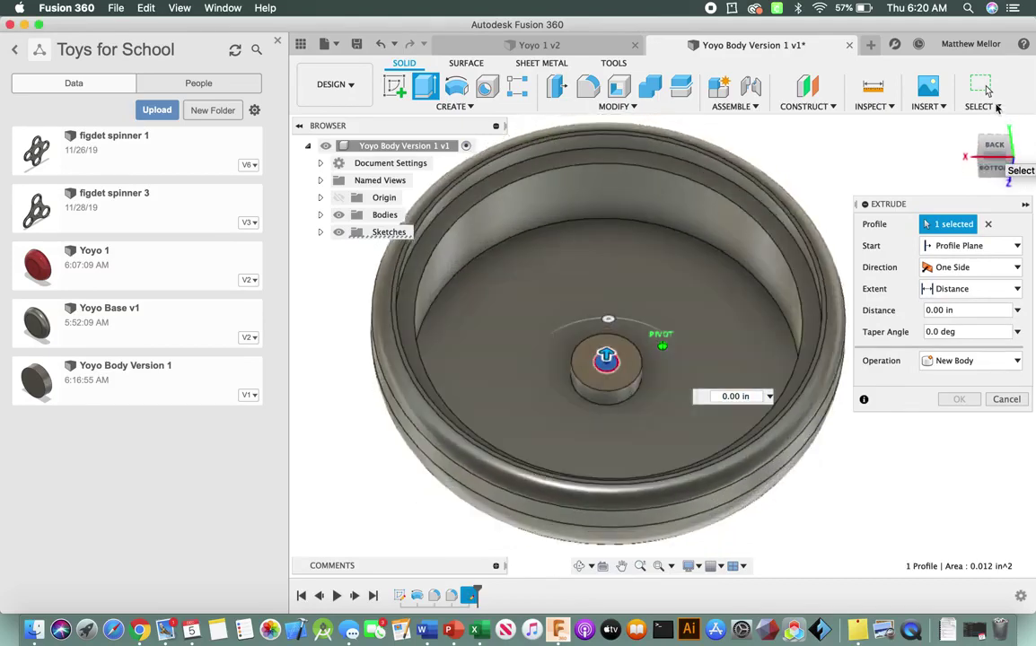
{"action": "left_click_drag", "start_coordinate": [607, 343], "coordinate": [603, 529]}
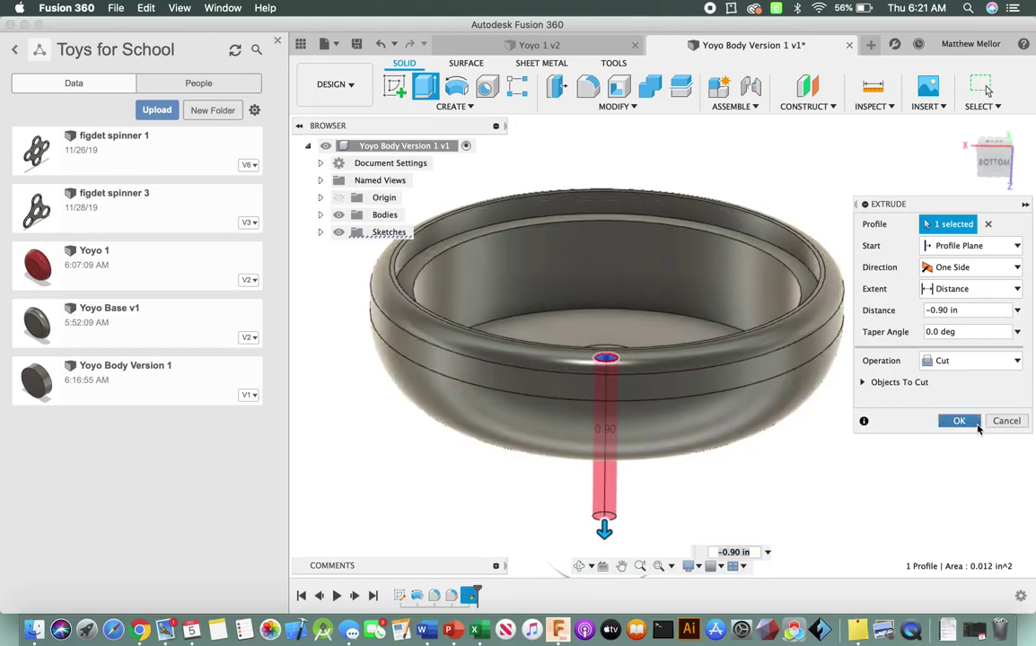
{"action": "left_click", "coordinate": [976, 427]}
{"action": "mouse_move", "coordinate": [999, 163]}
{"action": "left_mouse_down"}
{"action": "mouse_move", "coordinate": [994, 153]}
{"action": "mouse_move", "coordinate": [1001, 180]}
{"action": "mouse_move", "coordinate": [996, 166]}
{"action": "mouse_move", "coordinate": [988, 184]}
{"action": "mouse_move", "coordinate": [962, 137]}
{"action": "mouse_move", "coordinate": [964, 174]}
{"action": "mouse_move", "coordinate": [1034, 271]}
{"action": "mouse_move", "coordinate": [1032, 261]}
{"action": "mouse_move", "coordinate": [889, 228]}
{"action": "mouse_move", "coordinate": [869, 201]}
{"action": "mouse_move", "coordinate": [877, 224]}
{"action": "mouse_move", "coordinate": [814, 229]}
{"action": "mouse_move", "coordinate": [781, 201]}
{"action": "mouse_move", "coordinate": [779, 178]}
{"action": "mouse_move", "coordinate": [837, 171]}
{"action": "left_mouse_up"}
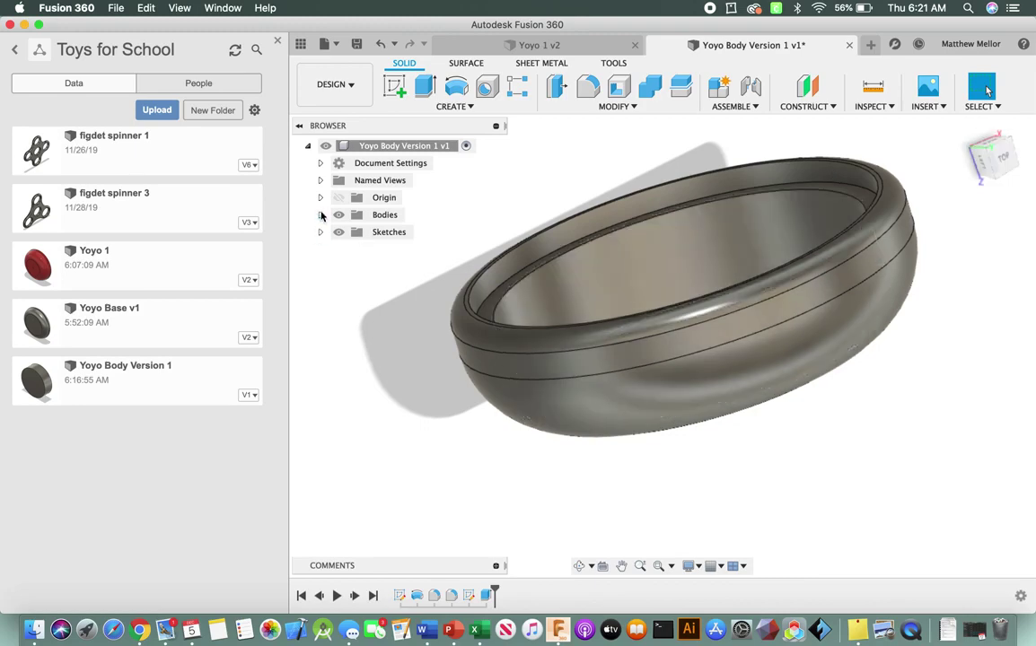
{"action": "left_click", "coordinate": [321, 215]}
Open Body1's physical material settings, then close them and clear the selection
{"action": "left_click", "coordinate": [394, 233]}
{"action": "right_click", "coordinate": [395, 234]}
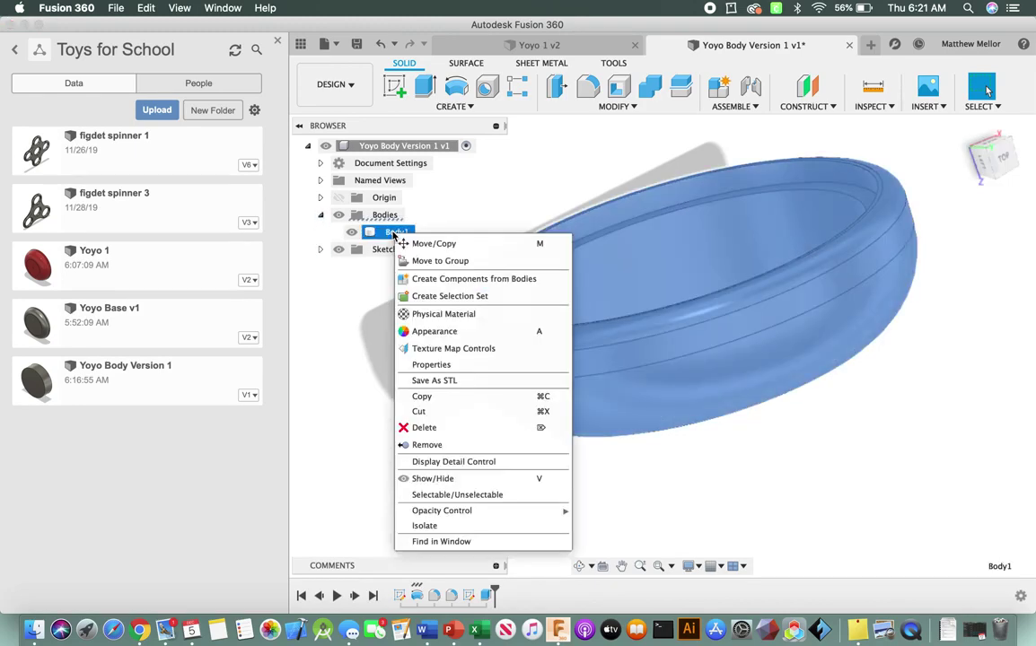
{"action": "left_click", "coordinate": [904, 339]}
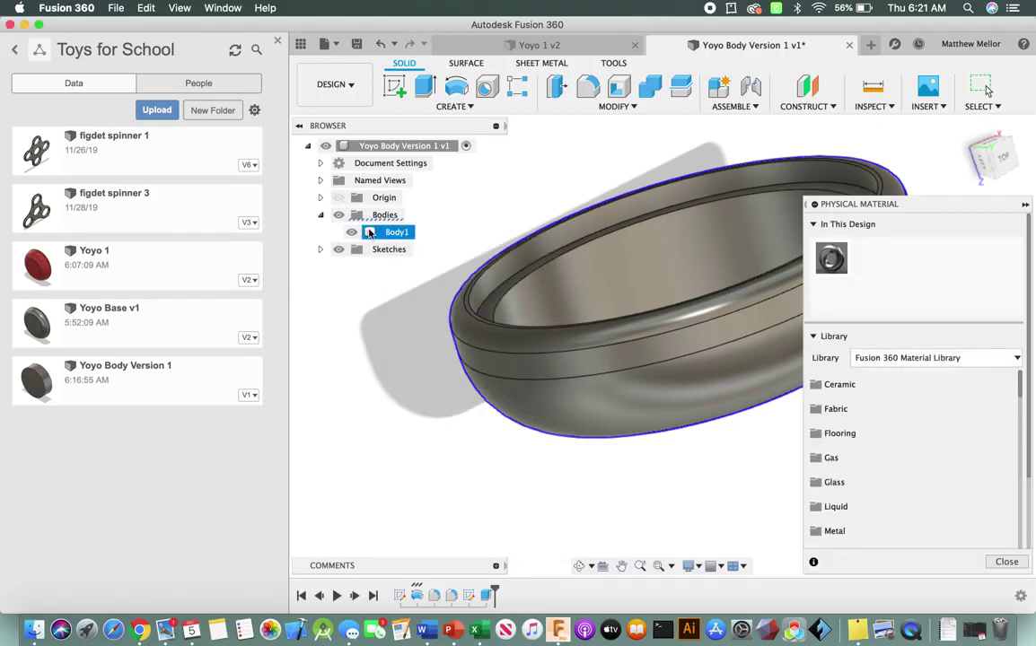
{"action": "left_click", "coordinate": [1006, 561]}
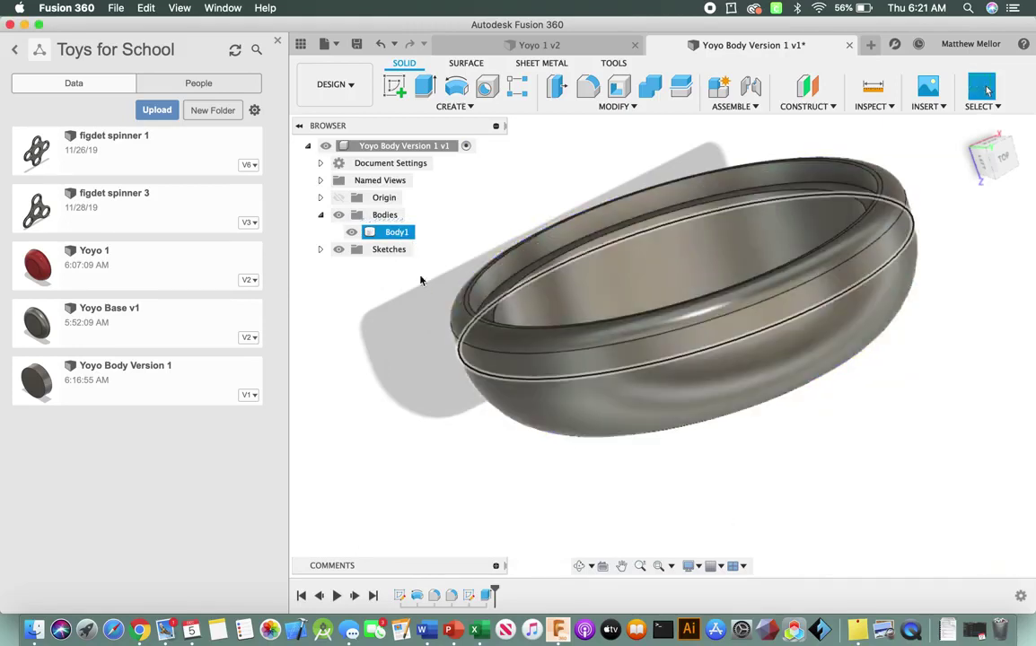
{"action": "key", "text": "Escape"}
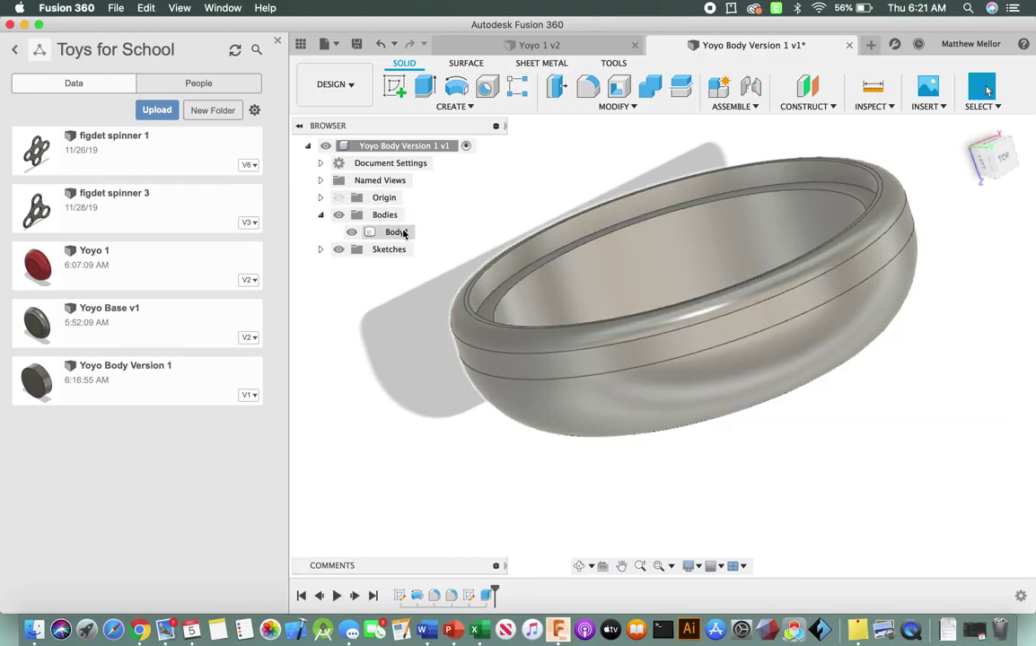
Assign Polypropylene from the Plastic category to Body1 and close the material panel
{"action": "right_click", "coordinate": [403, 234]}
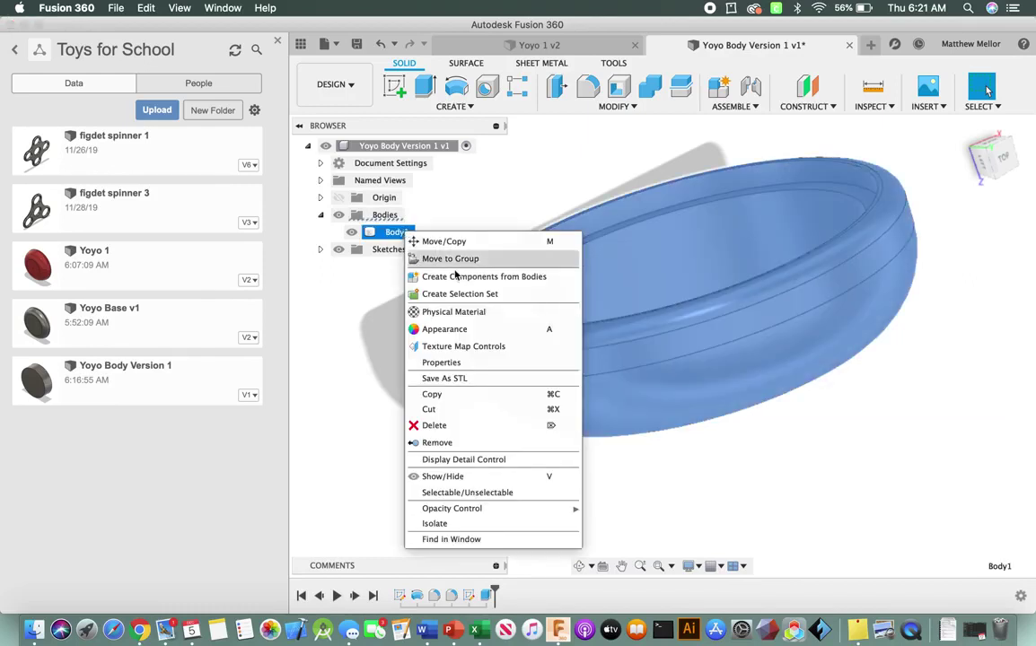
{"action": "left_click", "coordinate": [453, 311]}
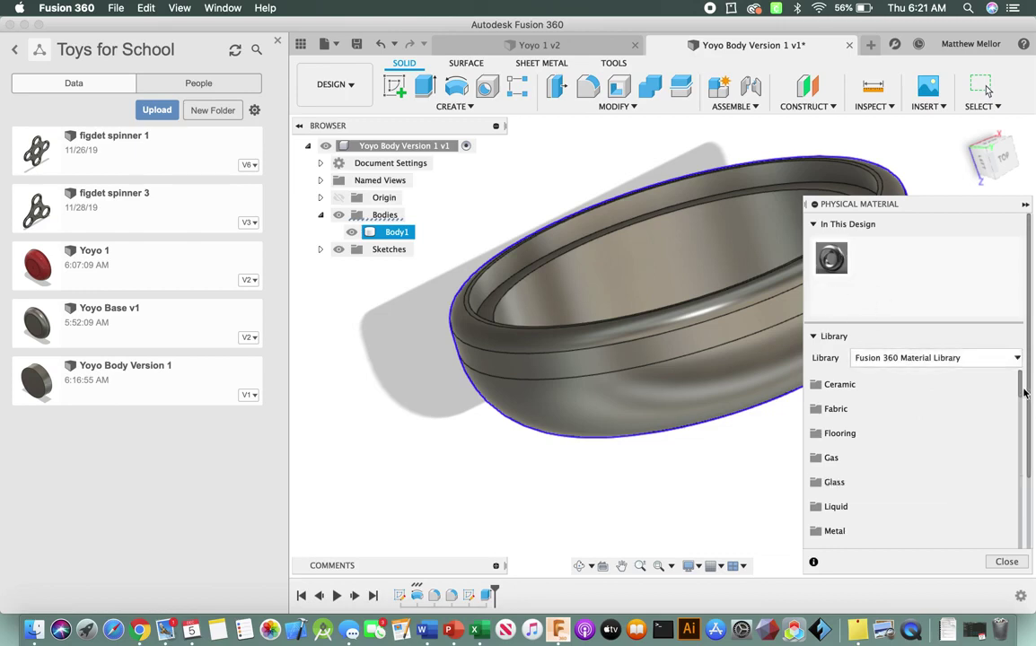
{"action": "left_click_drag", "start_coordinate": [1020, 392], "coordinate": [1020, 409]}
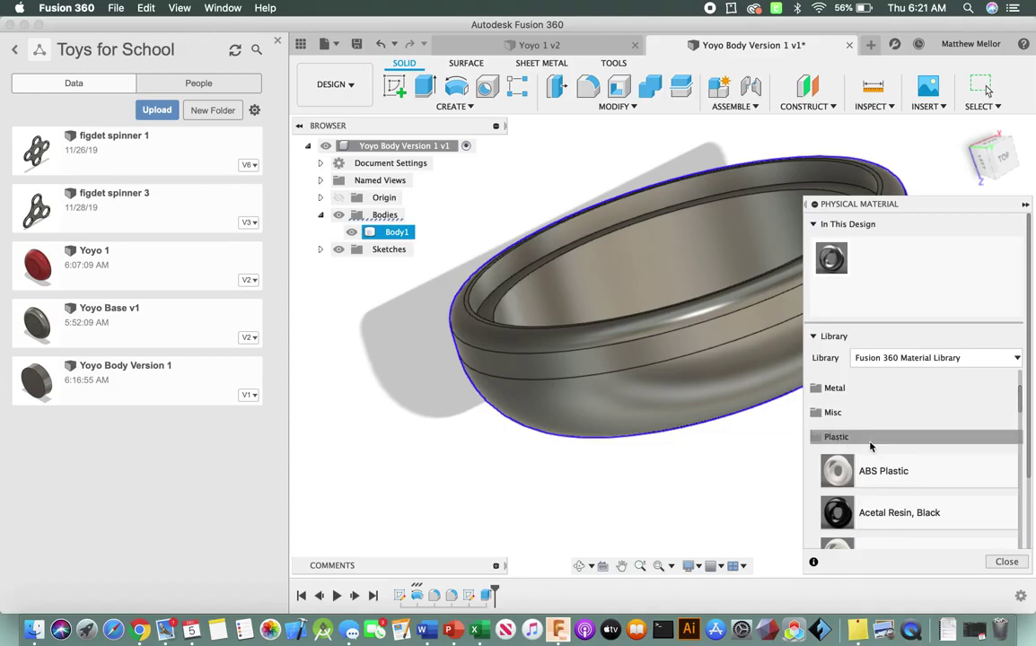
{"action": "left_click_drag", "start_coordinate": [1020, 400], "coordinate": [1003, 546]}
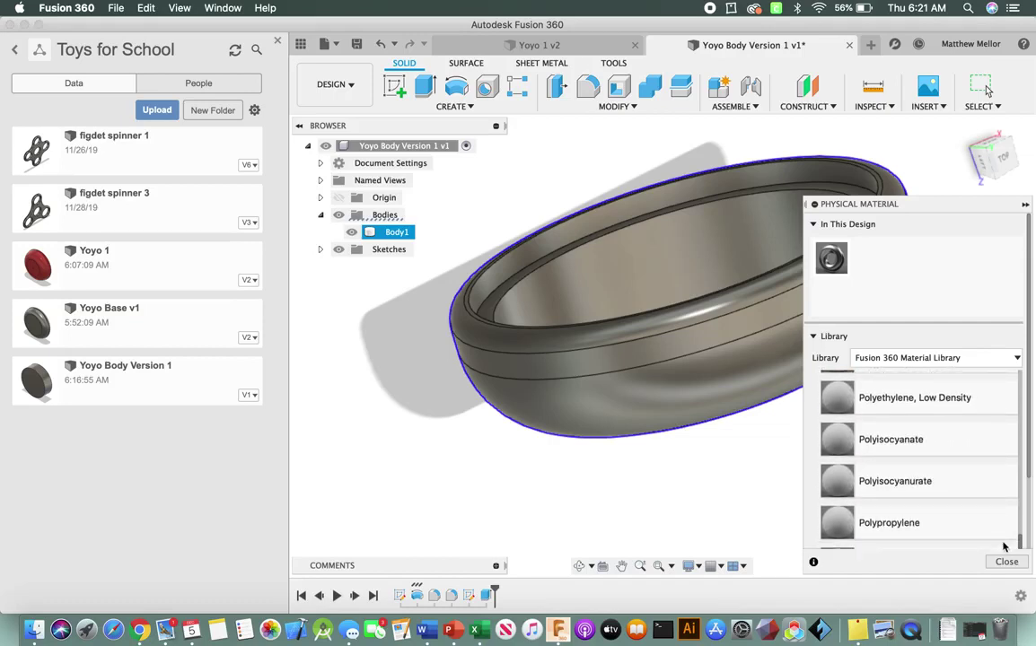
{"action": "scroll", "coordinate": [1004, 546], "scroll_direction": "down", "scroll_amount": 3}
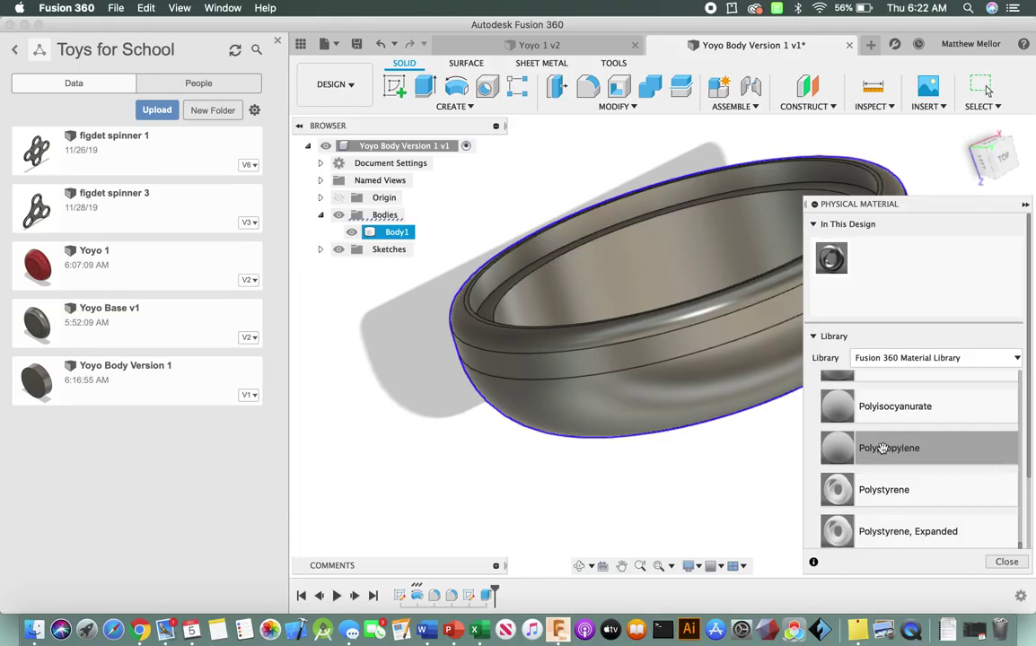
{"action": "left_click_drag", "start_coordinate": [884, 448], "coordinate": [667, 359]}
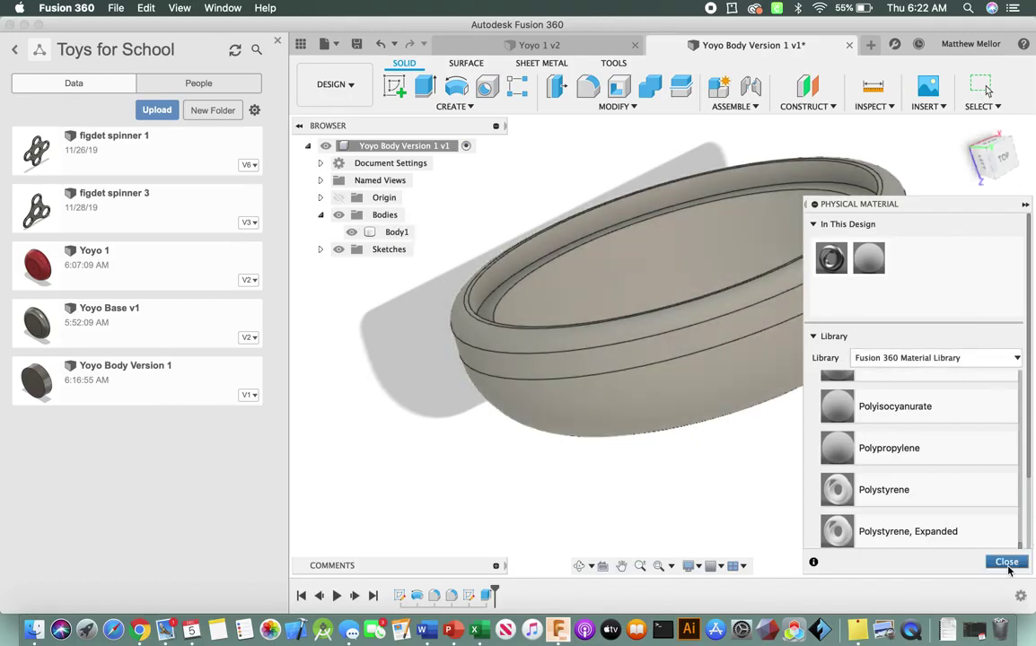
{"action": "left_click", "coordinate": [1006, 563]}
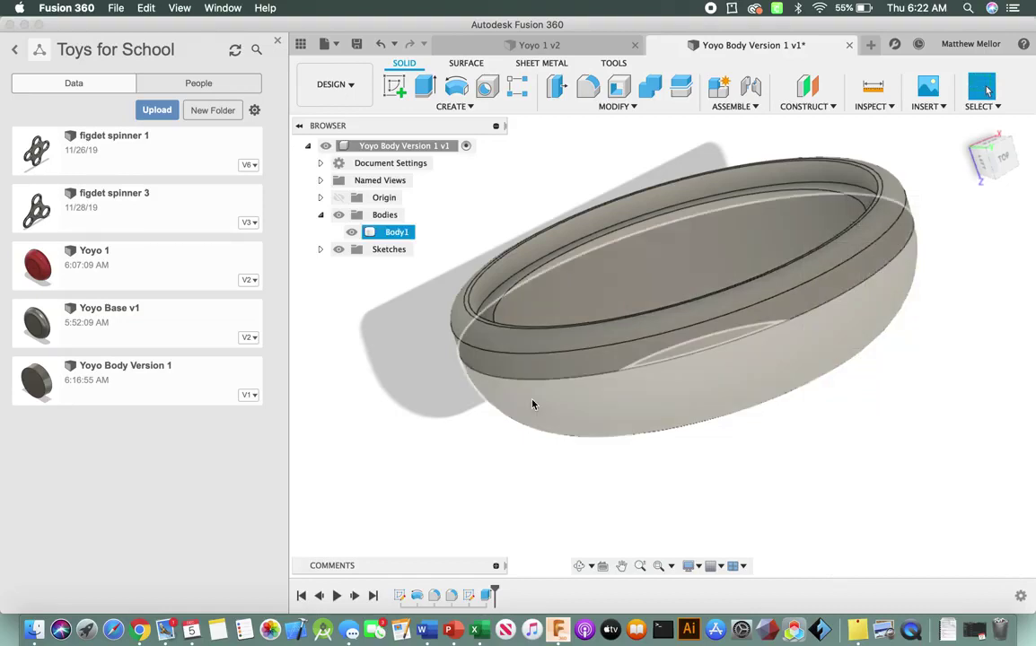
{"action": "left_click", "coordinate": [396, 232]}
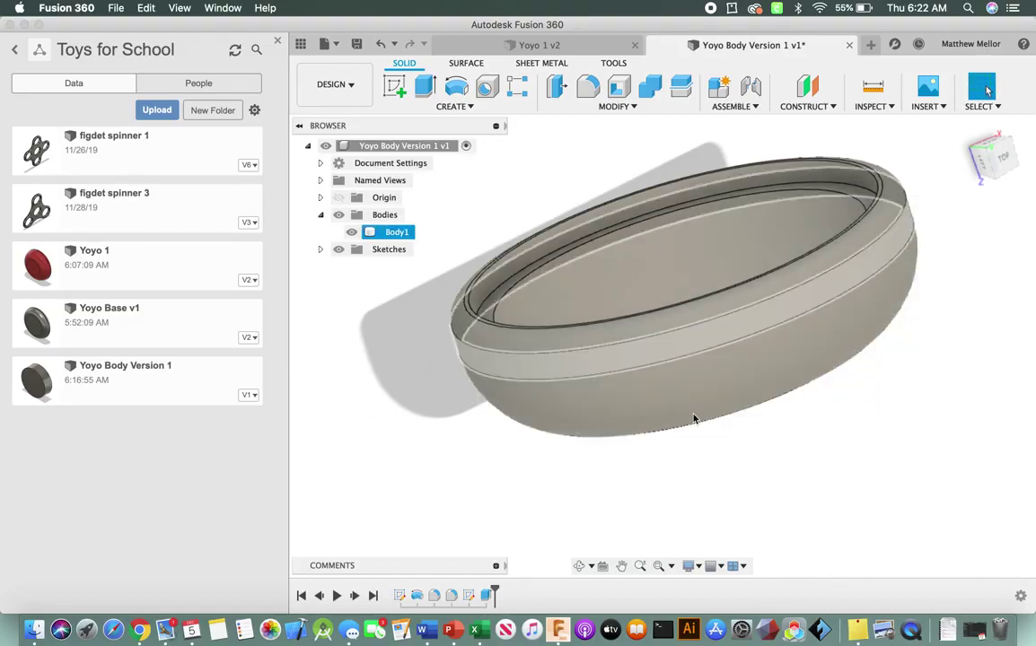
{"action": "left_click", "coordinate": [859, 476]}
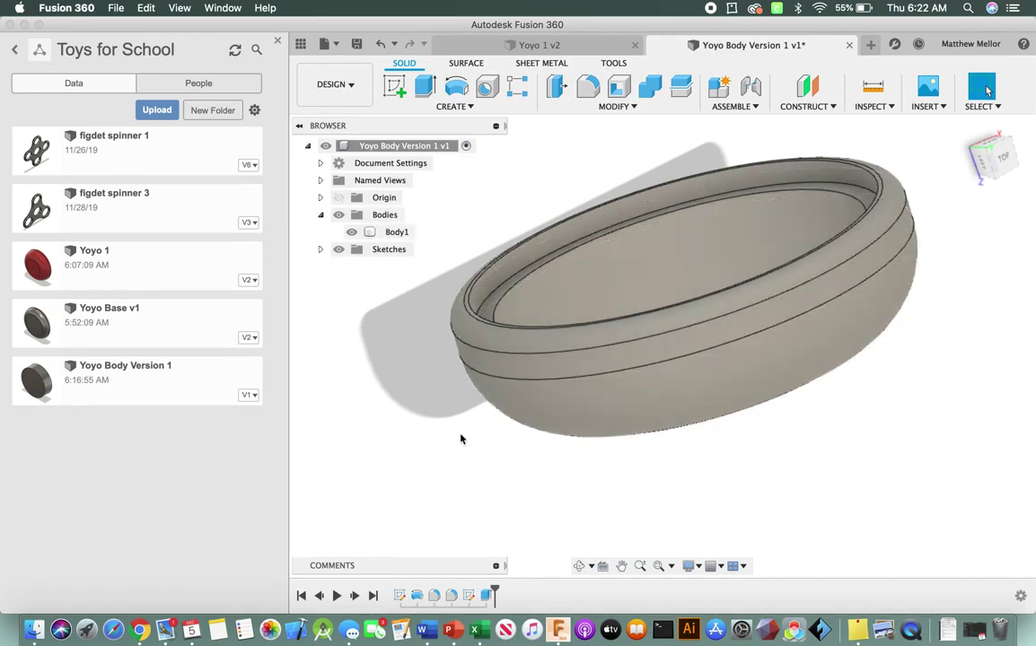
{"action": "right_click", "coordinate": [405, 234]}
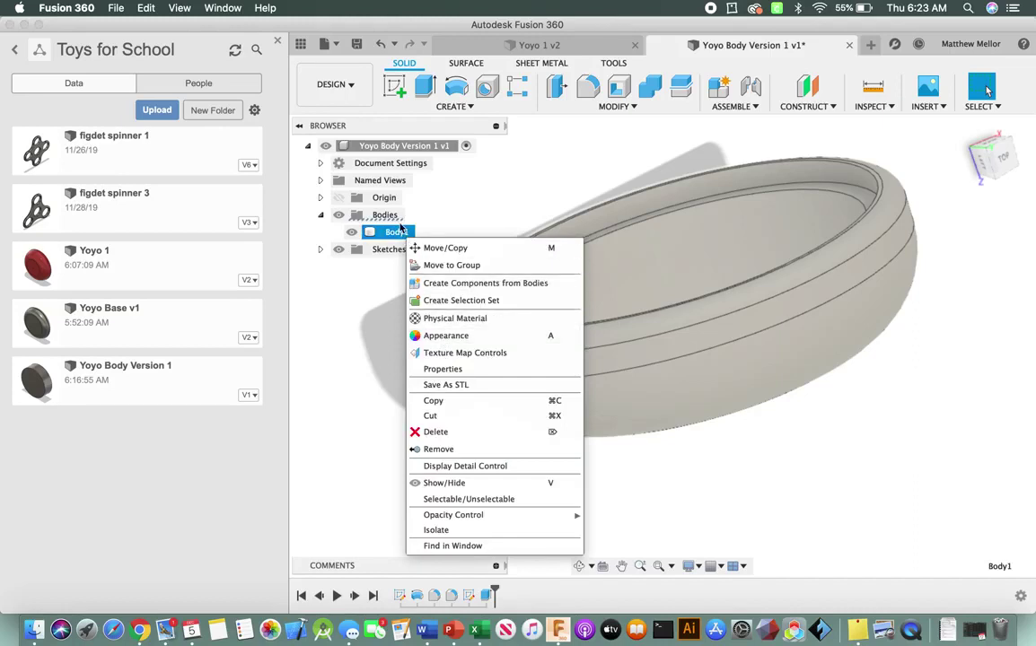
Apply Paint – Enamel Glossy (Dark Grey) from the appearance library to the yoyo body
{"action": "left_click", "coordinate": [437, 337]}
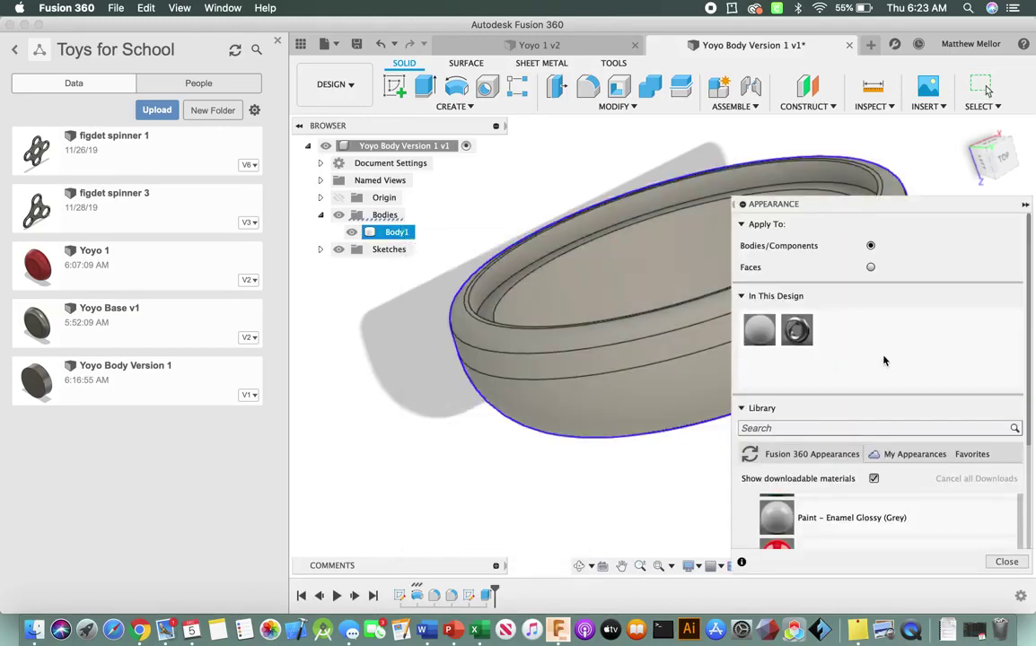
{"action": "scroll", "coordinate": [875, 436], "scroll_direction": "down", "scroll_amount": 3}
{"action": "scroll", "coordinate": [936, 482], "scroll_direction": "up", "scroll_amount": 5}
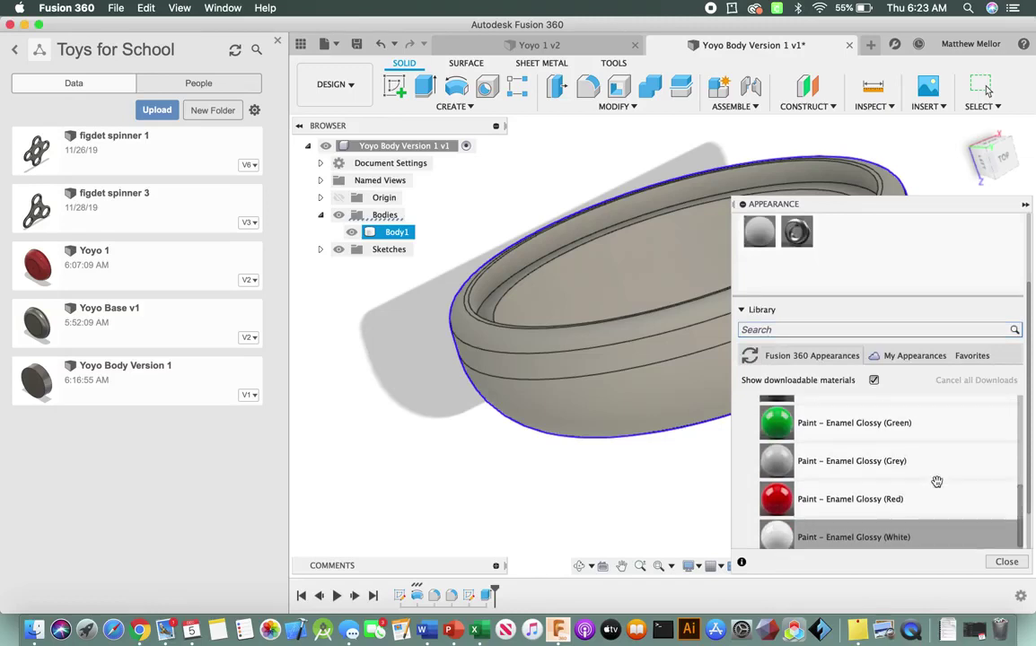
{"action": "scroll", "coordinate": [936, 482], "scroll_direction": "up", "scroll_amount": 3}
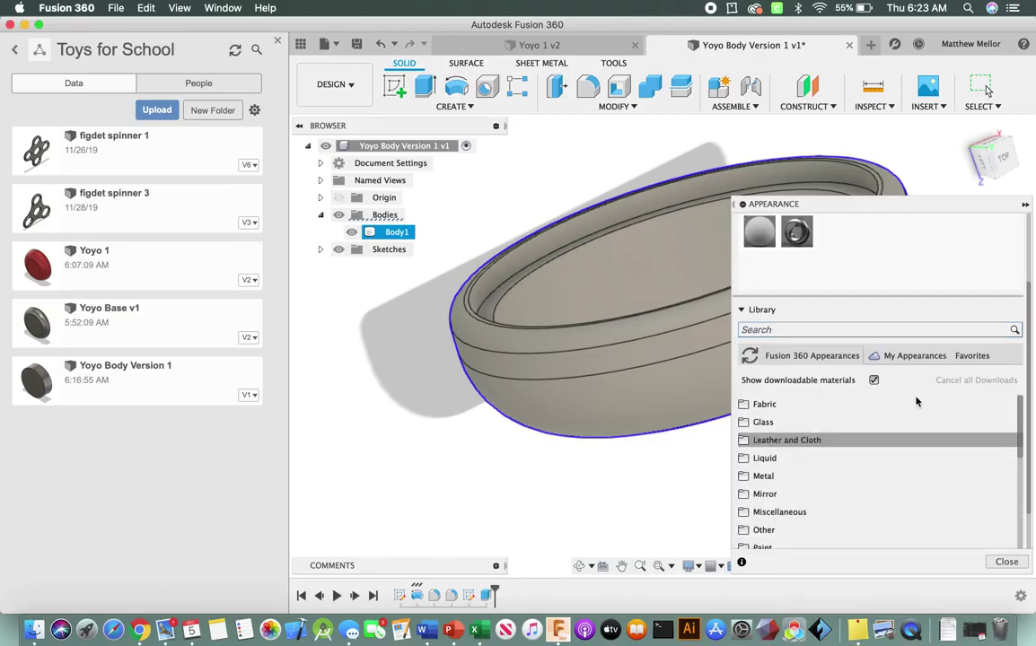
{"action": "scroll", "coordinate": [929, 465], "scroll_direction": "down", "scroll_amount": 5}
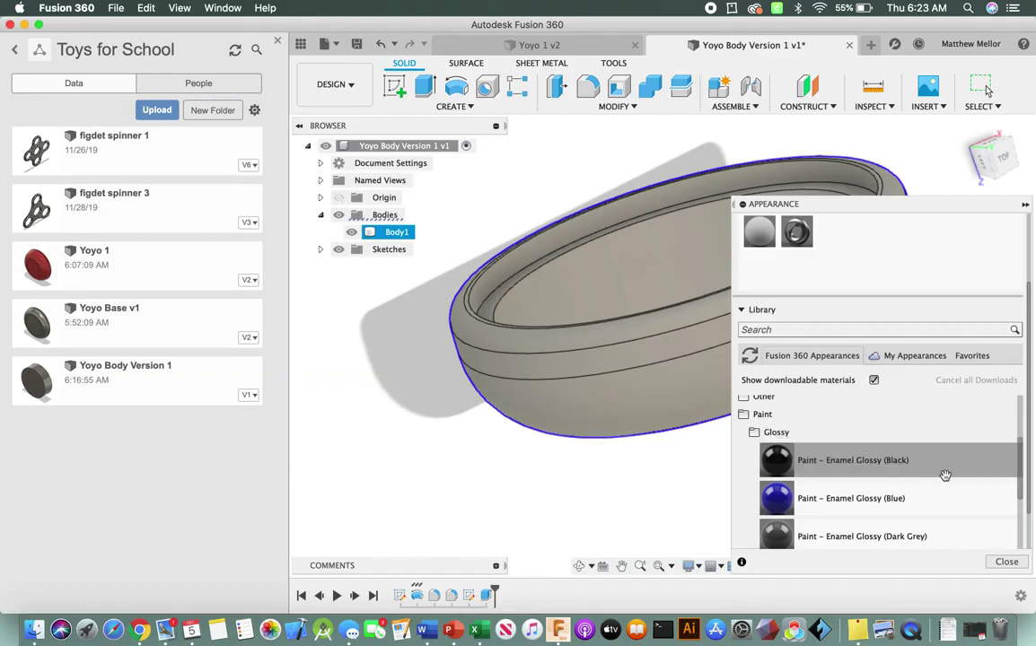
{"action": "scroll", "coordinate": [943, 475], "scroll_direction": "down", "scroll_amount": 4}
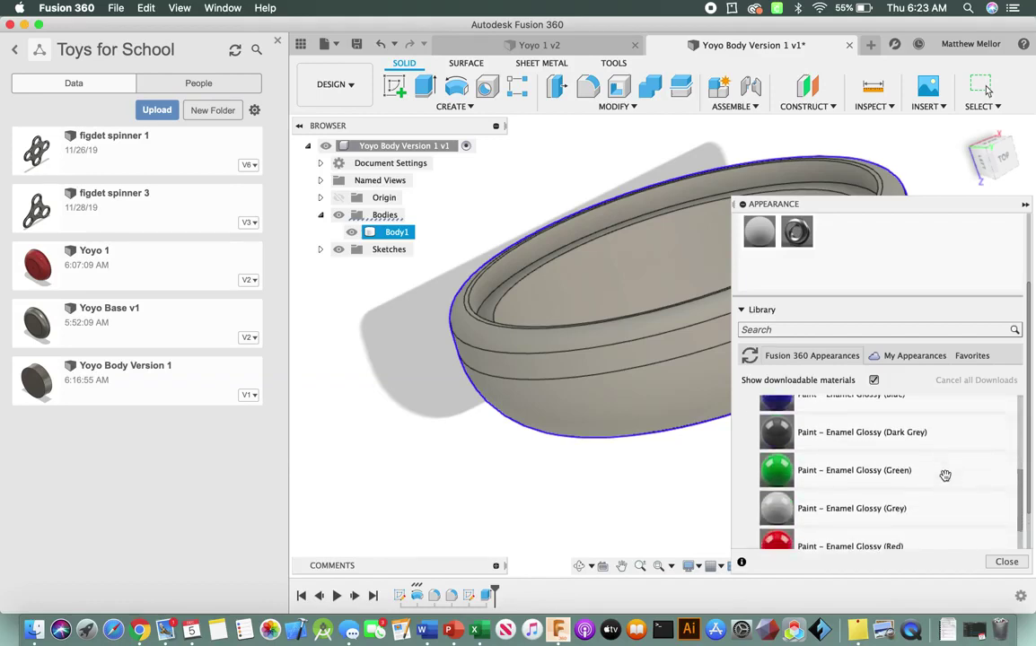
{"action": "scroll", "coordinate": [945, 476], "scroll_direction": "down", "scroll_amount": 4}
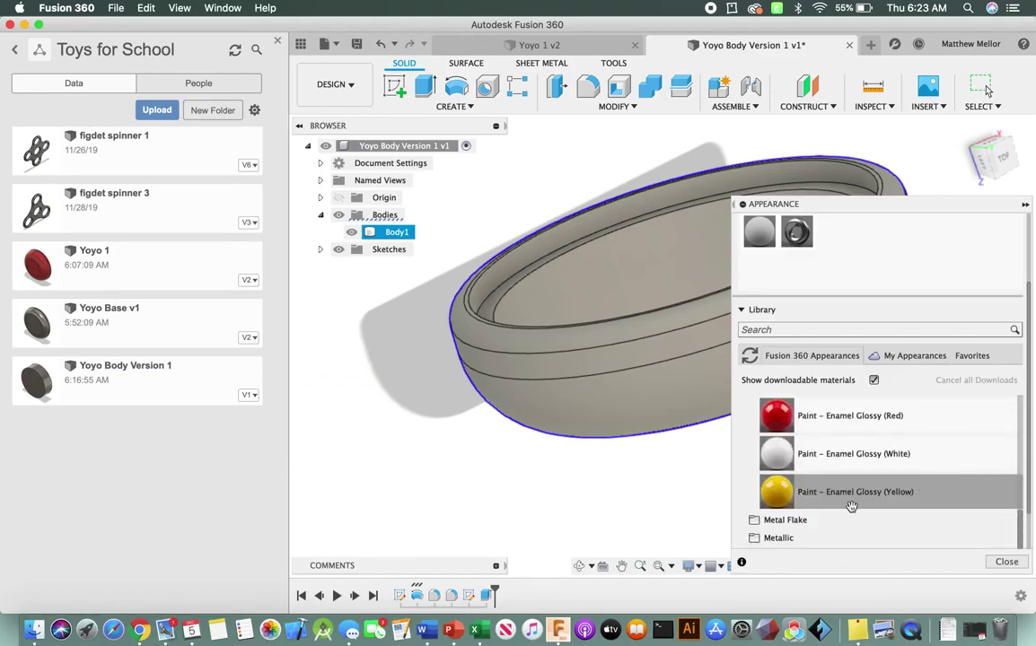
{"action": "scroll", "coordinate": [853, 503], "scroll_direction": "up", "scroll_amount": 3}
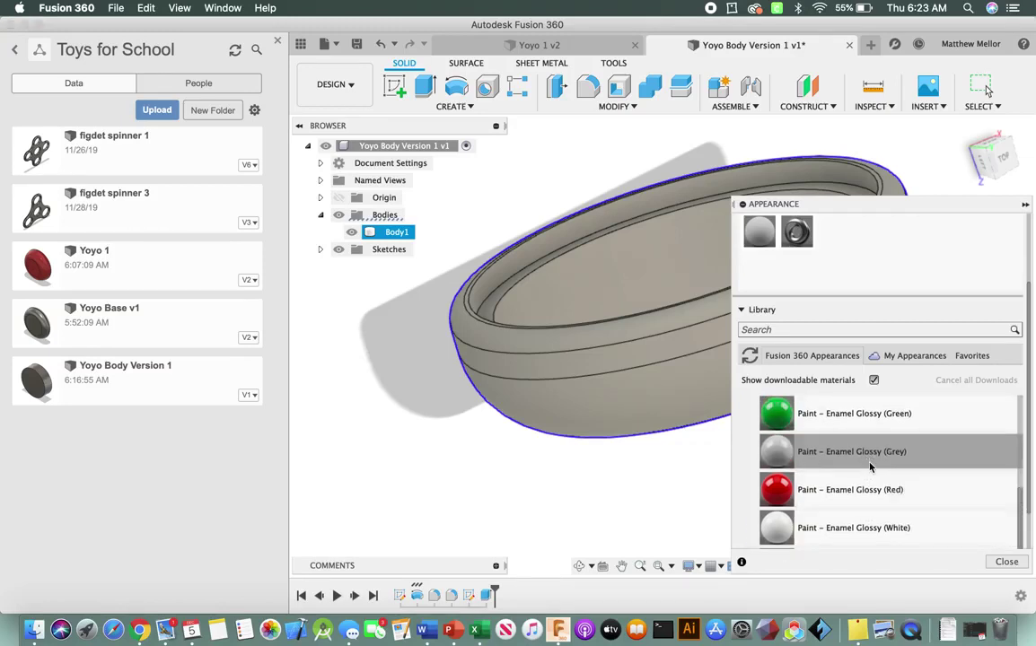
{"action": "scroll", "coordinate": [869, 467], "scroll_direction": "up", "scroll_amount": 1}
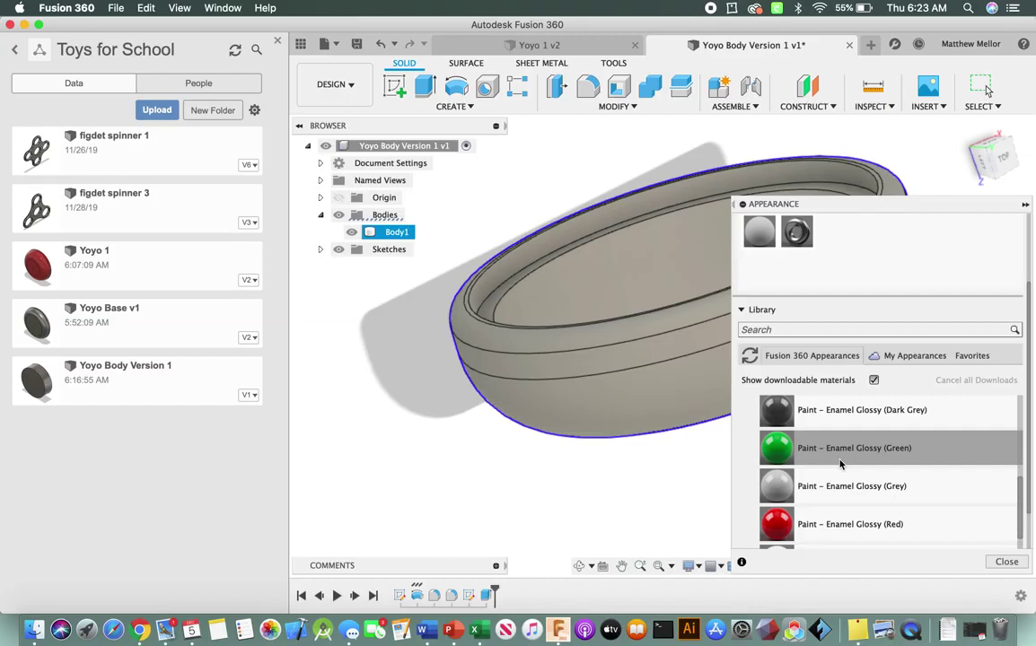
{"action": "left_click_drag", "start_coordinate": [832, 410], "coordinate": [618, 401]}
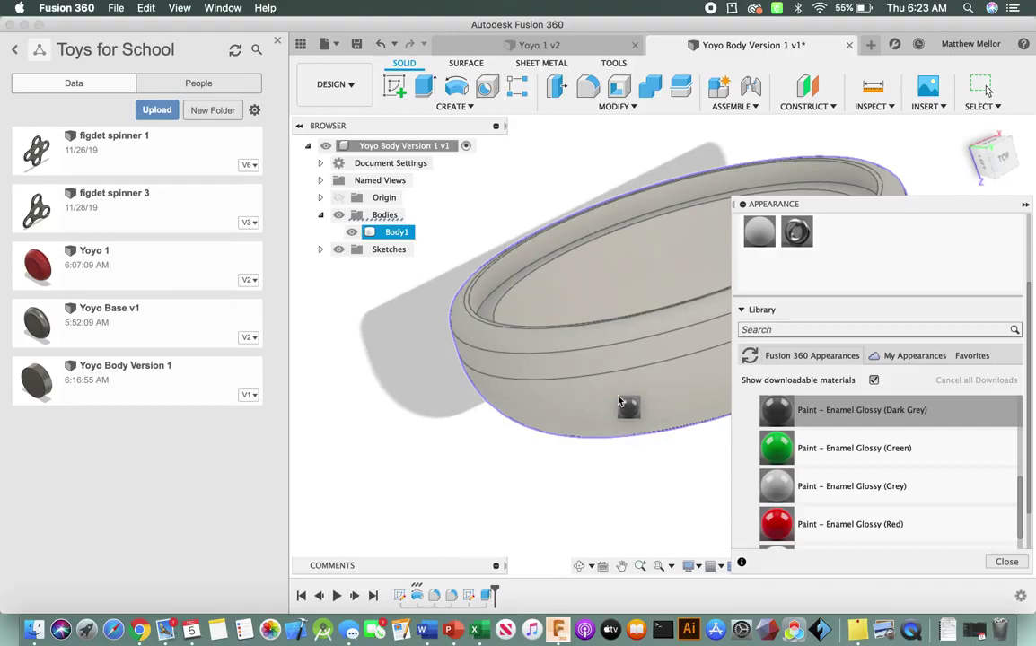
{"action": "left_click_drag", "start_coordinate": [619, 401], "coordinate": [660, 320]}
{"action": "left_click", "coordinate": [1006, 562]}
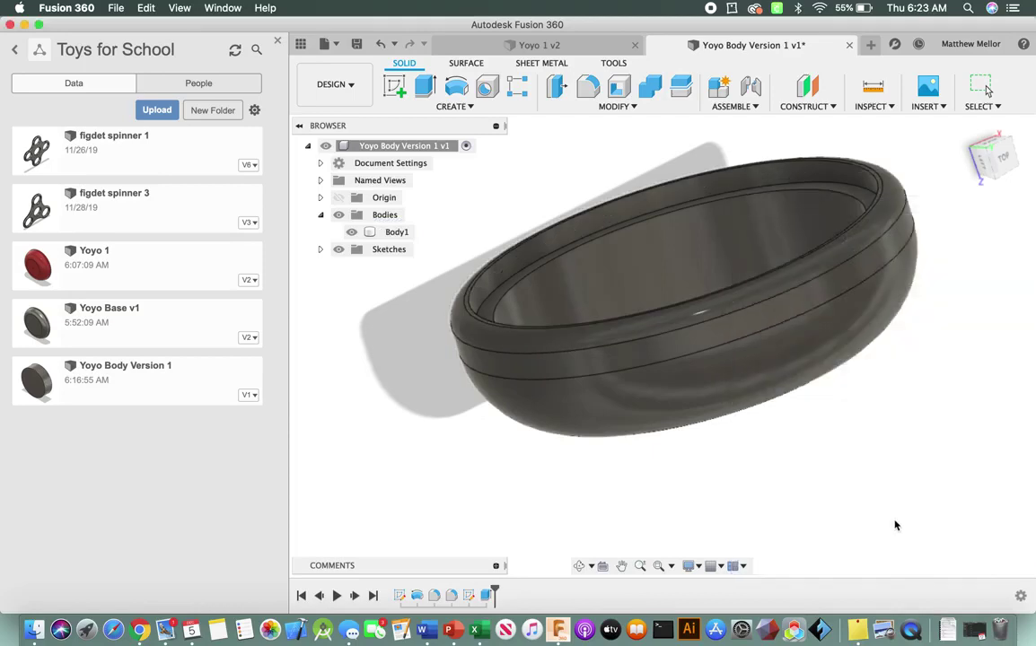
Orbit the glossy yoyo to a low side angle showing its rounded profile
{"action": "left_click_drag", "start_coordinate": [997, 154], "coordinate": [974, 162]}
{"action": "left_click_drag", "start_coordinate": [986, 91], "coordinate": [987, 91]}
{"action": "middle_click_drag", "start_coordinate": [472, 260], "coordinate": [418, 486], "text": "shift"}
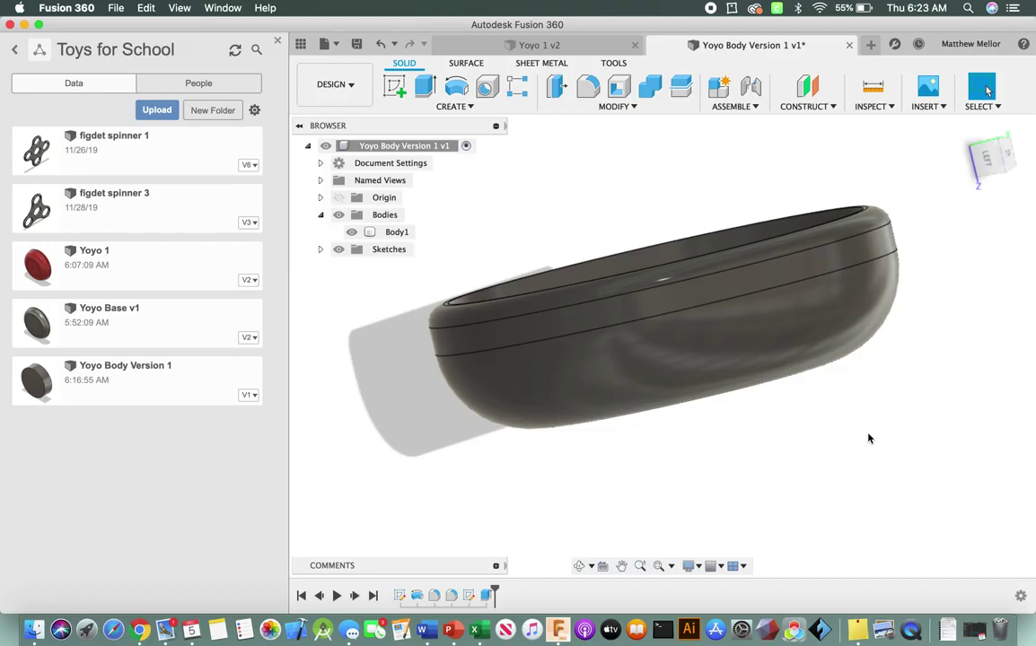